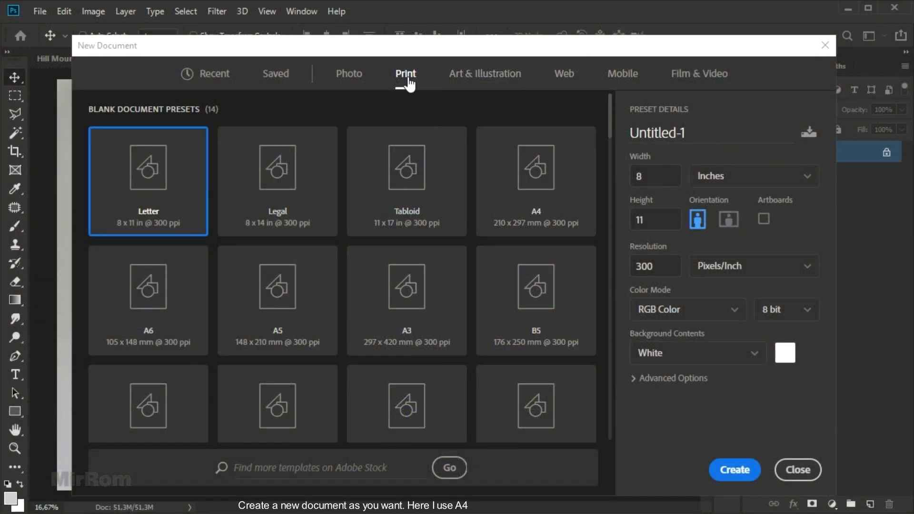
# Create a portrait A4 print document named The Hill Movie Poster, 210 x 297 mm at 300 pixels/inch
pyautogui.click(540, 186)
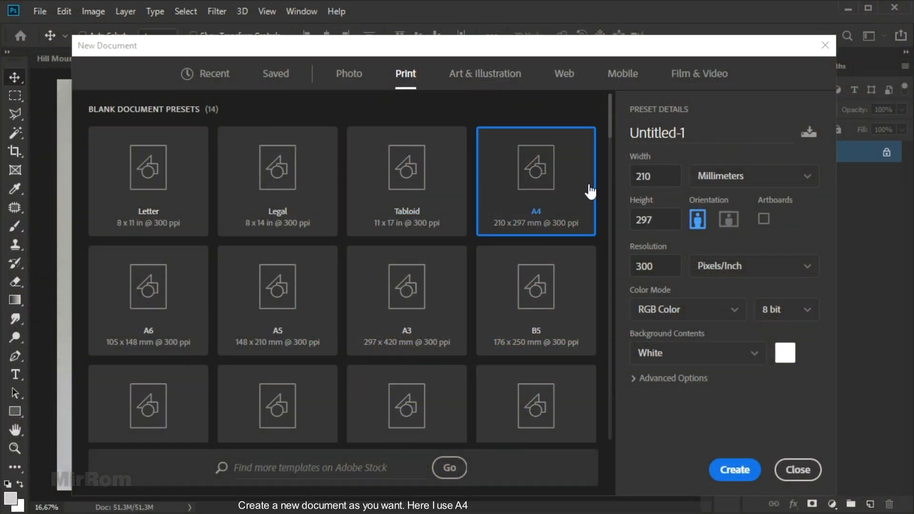
pyautogui.doubleClick(690, 142)
pyautogui.write('The Hill Movie Poster')
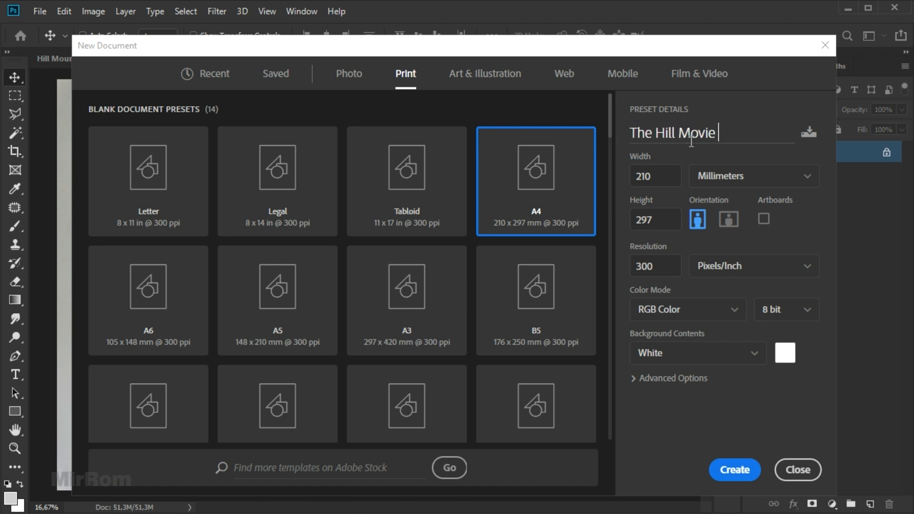
pyautogui.click(656, 184)
pyautogui.click(665, 220)
pyautogui.click(672, 268)
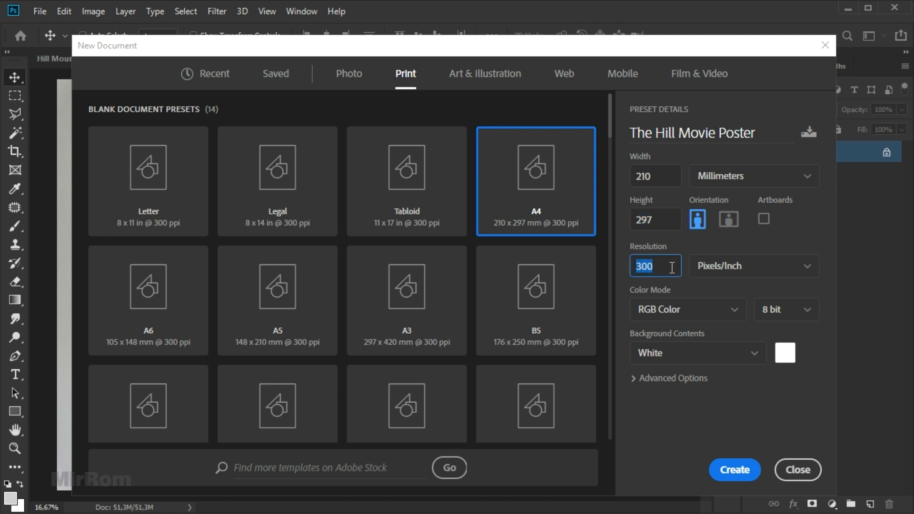
pyautogui.click(723, 461)
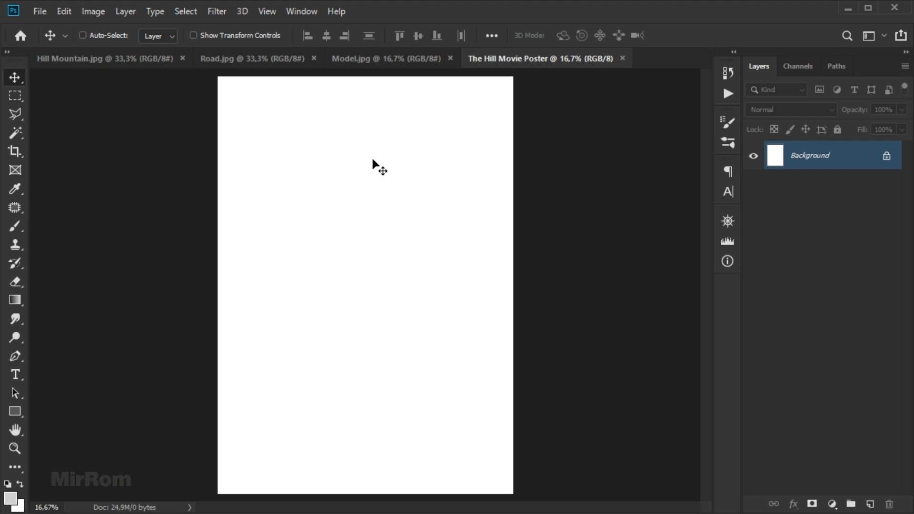
# Show the rulers and place vertical guides at 1, 4.125 and 7.25 inches plus a horizontal guide at the page's mid-height
pyautogui.click(278, 13)
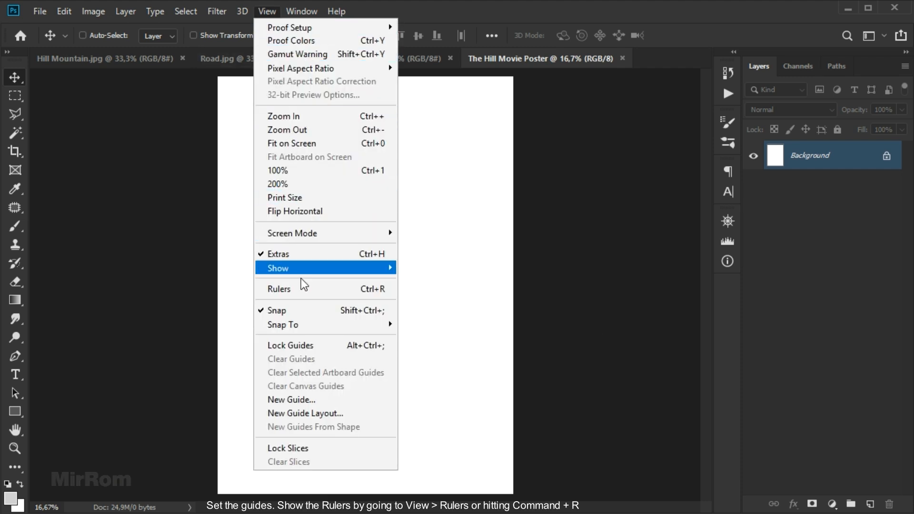
pyautogui.click(391, 293)
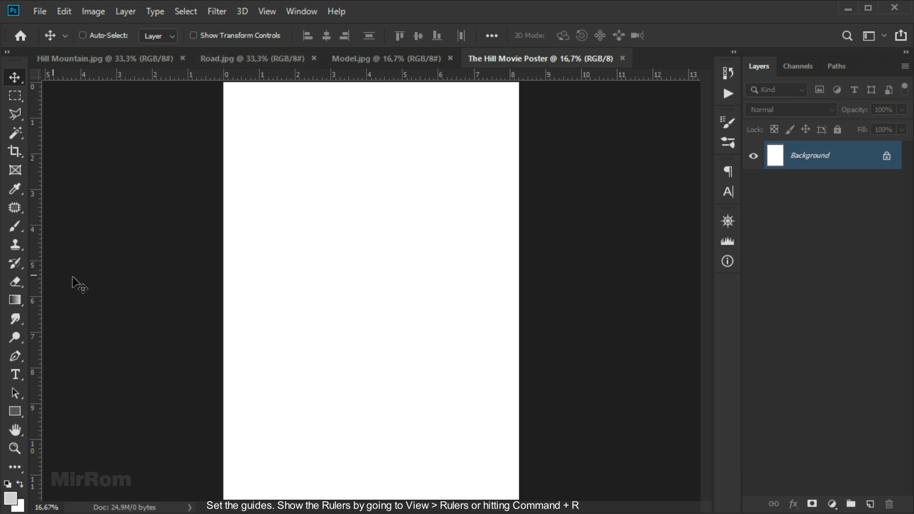
pyautogui.moveTo(34, 198); pyautogui.dragTo(259, 221)
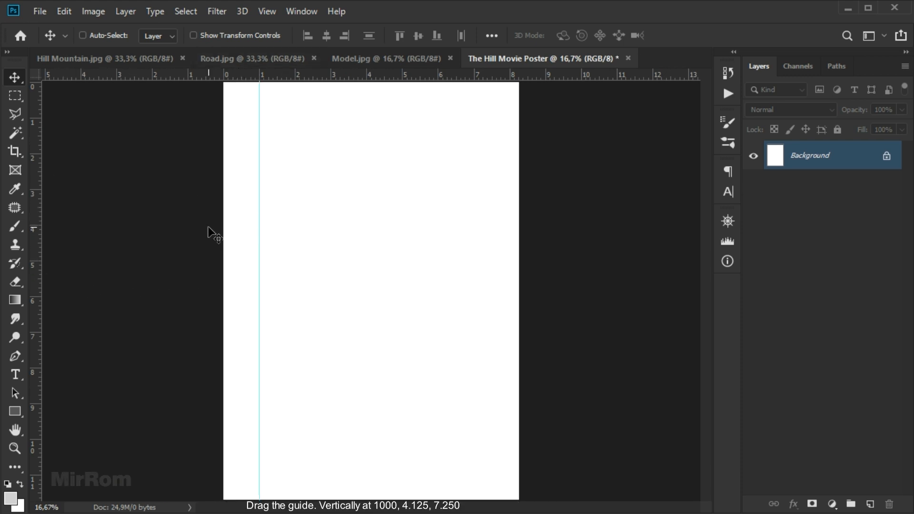
pyautogui.moveTo(39, 193); pyautogui.dragTo(373, 217)
pyautogui.moveTo(37, 188); pyautogui.dragTo(484, 219)
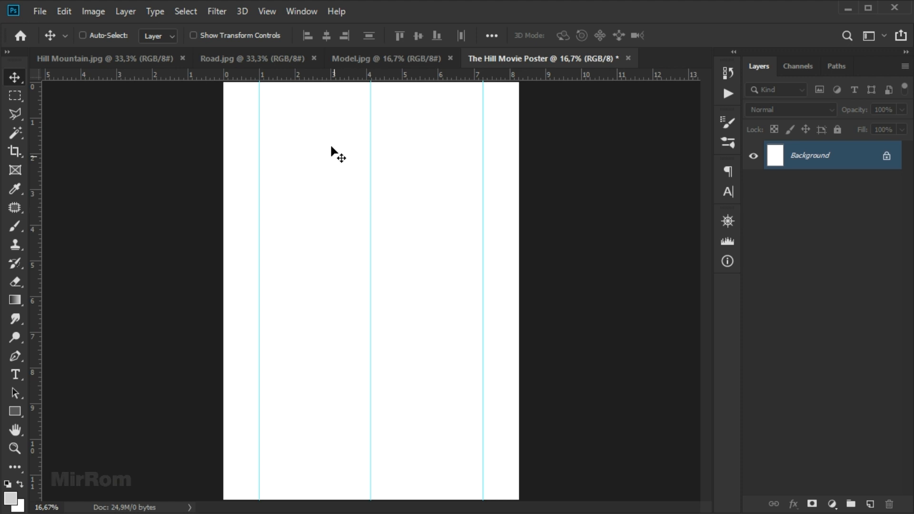
pyautogui.moveTo(316, 77); pyautogui.dragTo(272, 291)
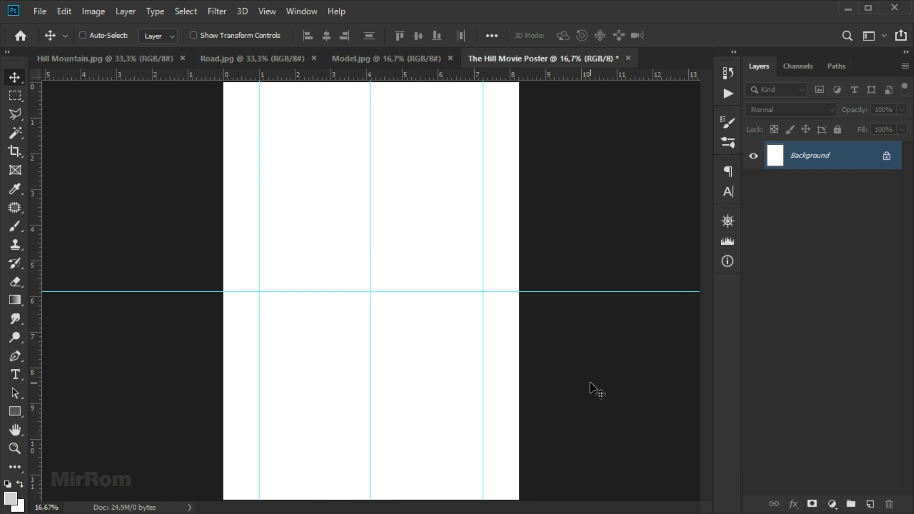
# Add a new layer above the background and set the foreground color to aca696
pyautogui.click(869, 504)
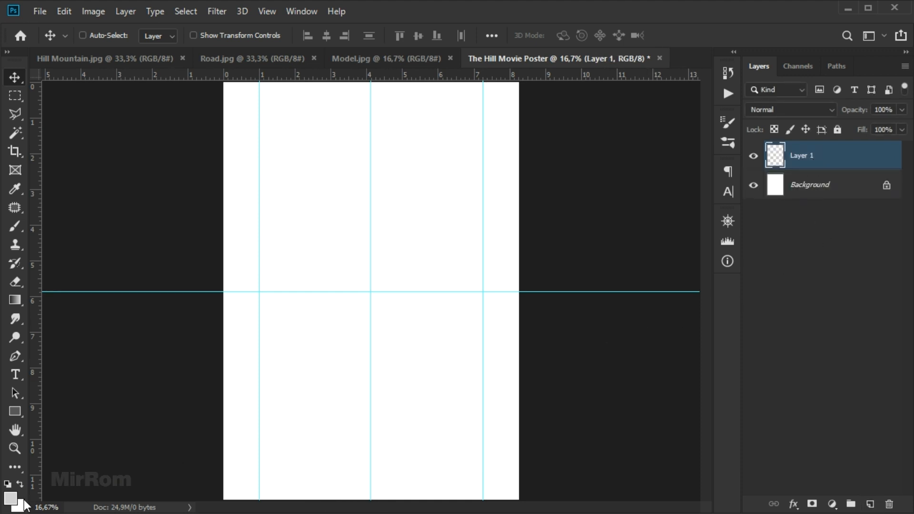
pyautogui.click(9, 497)
pyautogui.moveTo(619, 220); pyautogui.dragTo(495, 177)
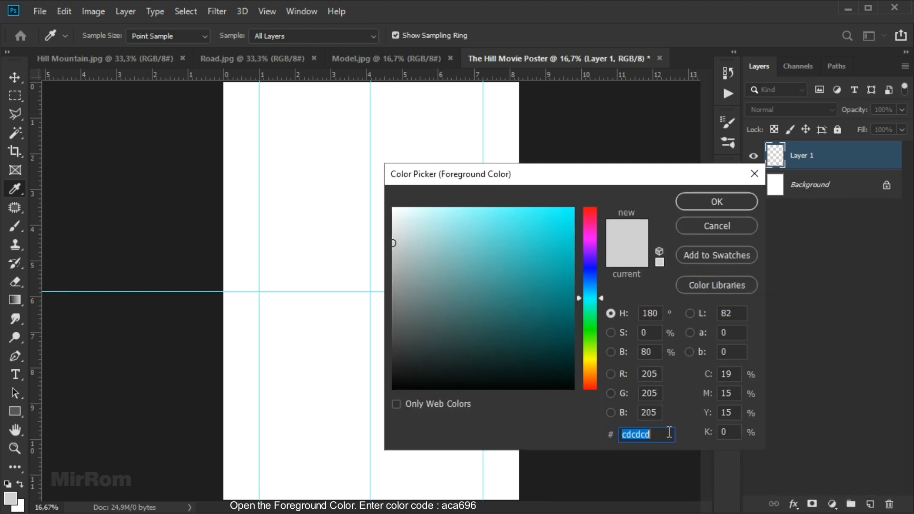
pyautogui.write('ac')
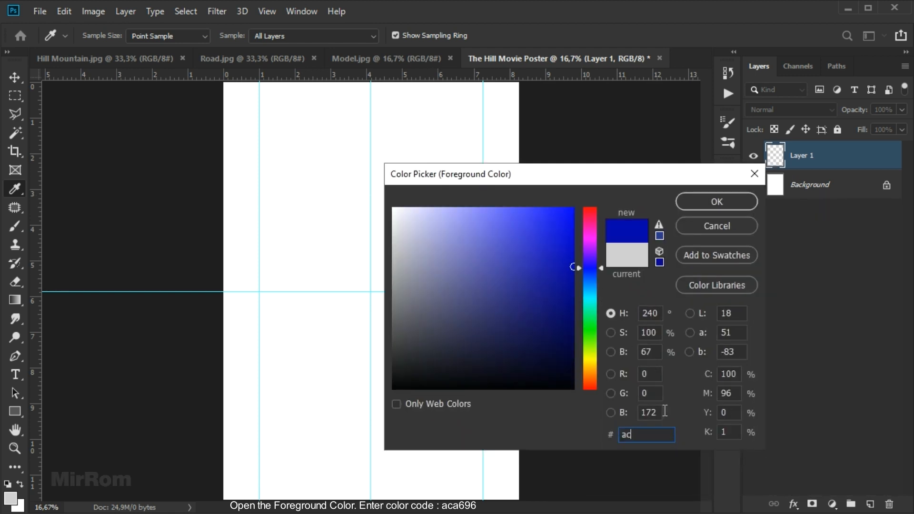
pyautogui.write('a696')
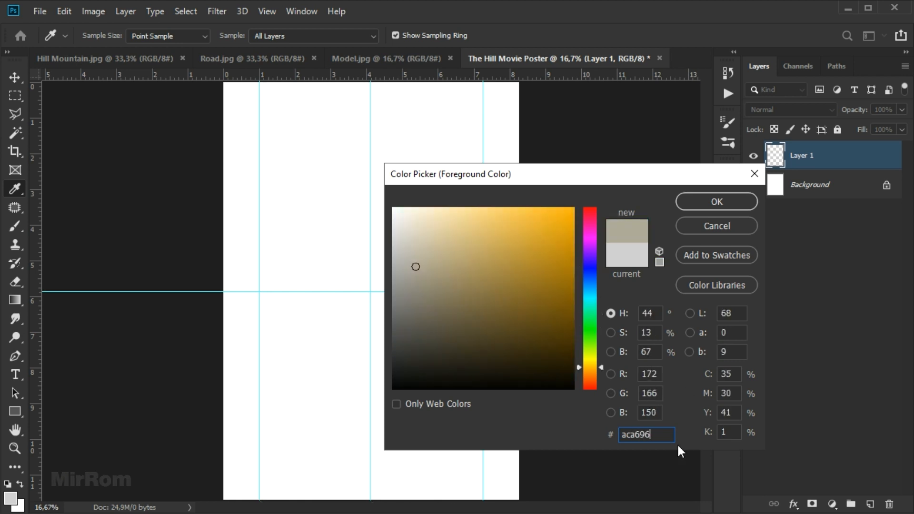
pyautogui.click(716, 205)
pyautogui.press('v')
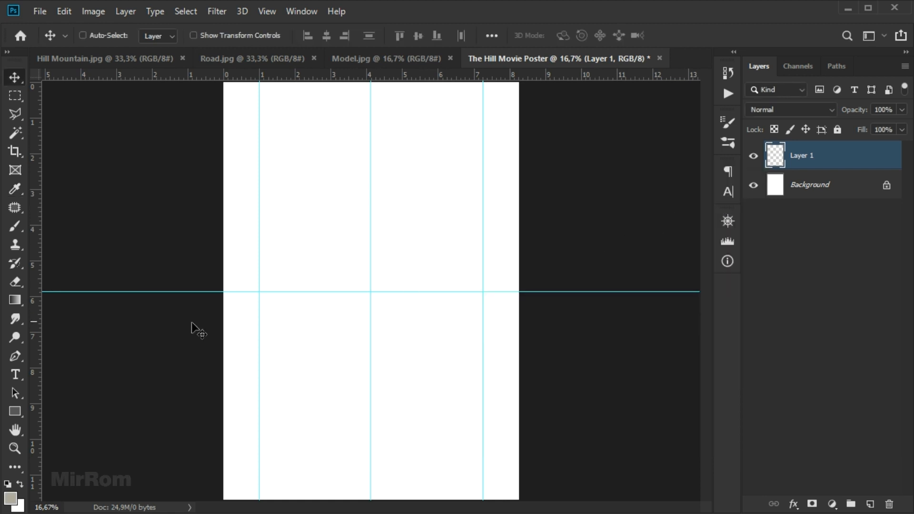
# Fill the new layer with the foreground color using the Paint Bucket Tool and hide the guides
pyautogui.click(19, 299)
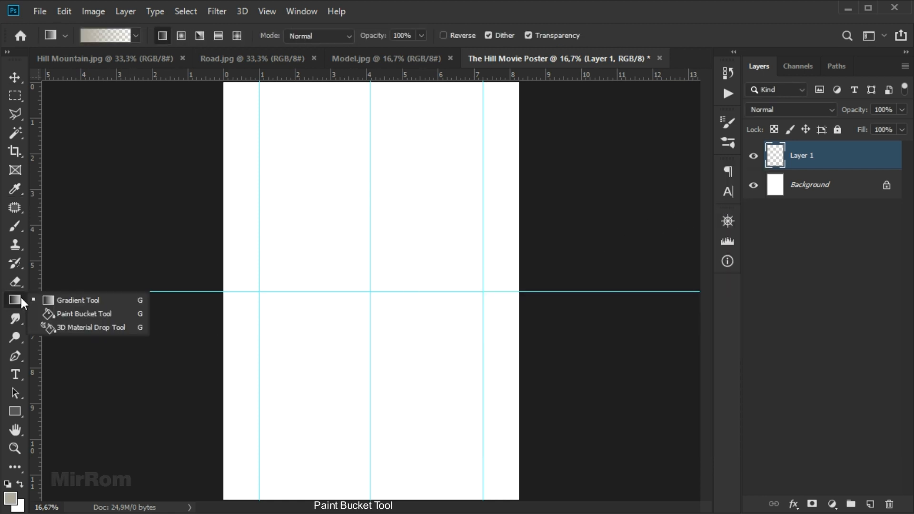
pyautogui.click(136, 316)
pyautogui.click(310, 244)
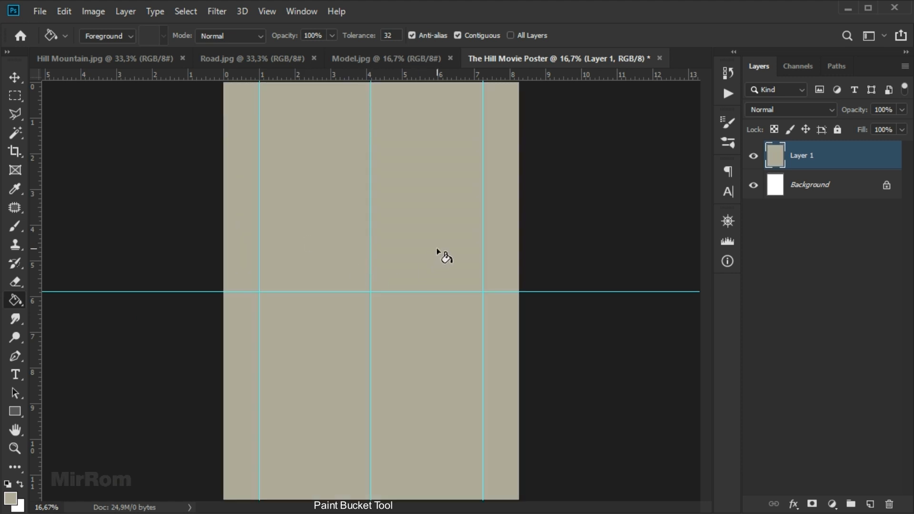
pyautogui.press('v')
pyautogui.hotkey('ctrl', 'h')
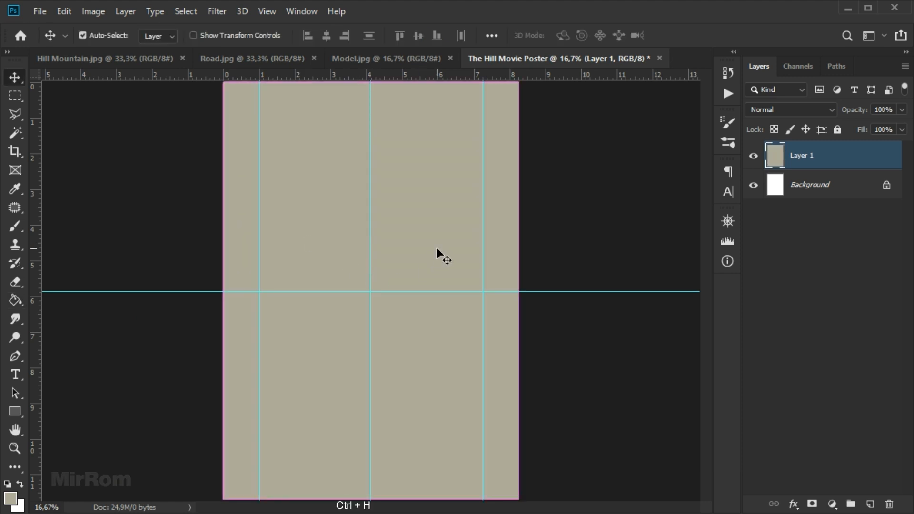
pyautogui.hotkey('ctrl', 'h')
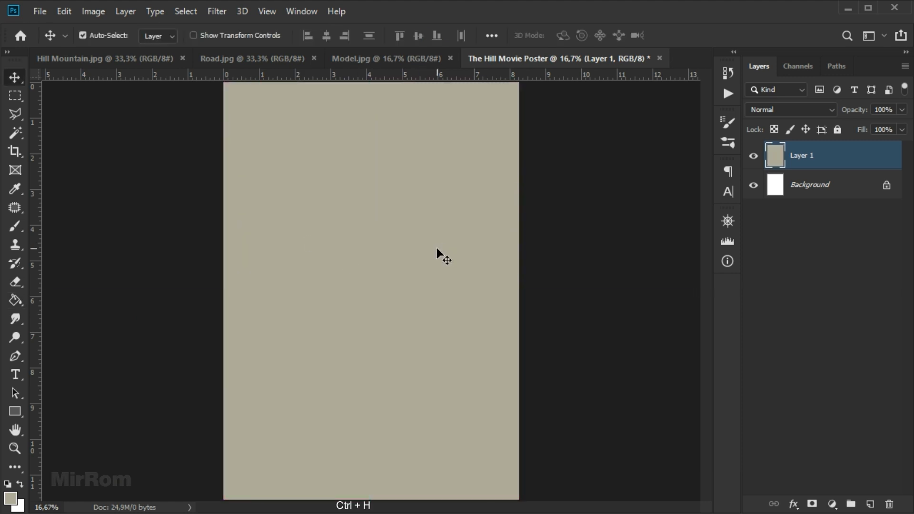
# Set up an Artistic Film Grain effect on the filled layer with Grain 3, Highlight Area 9 and Intensity 7
pyautogui.click(222, 13)
pyautogui.click(327, 74)
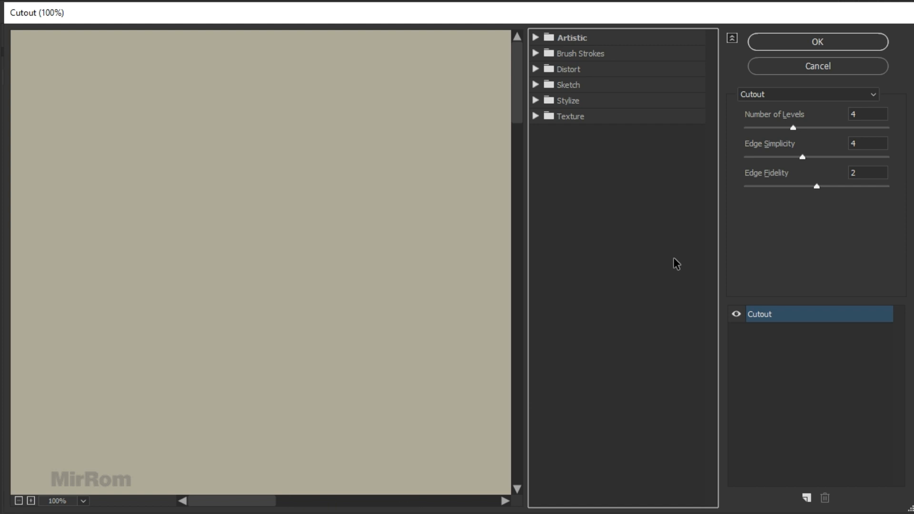
pyautogui.click(571, 38)
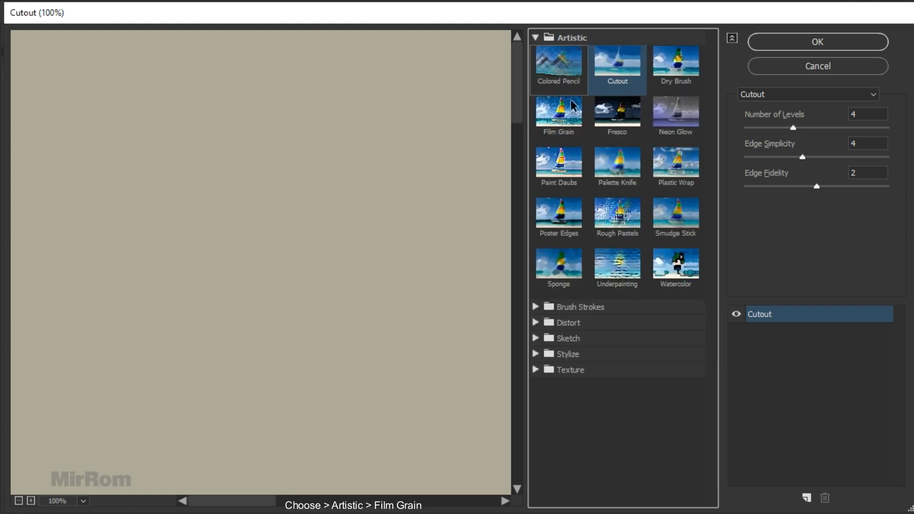
pyautogui.click(565, 119)
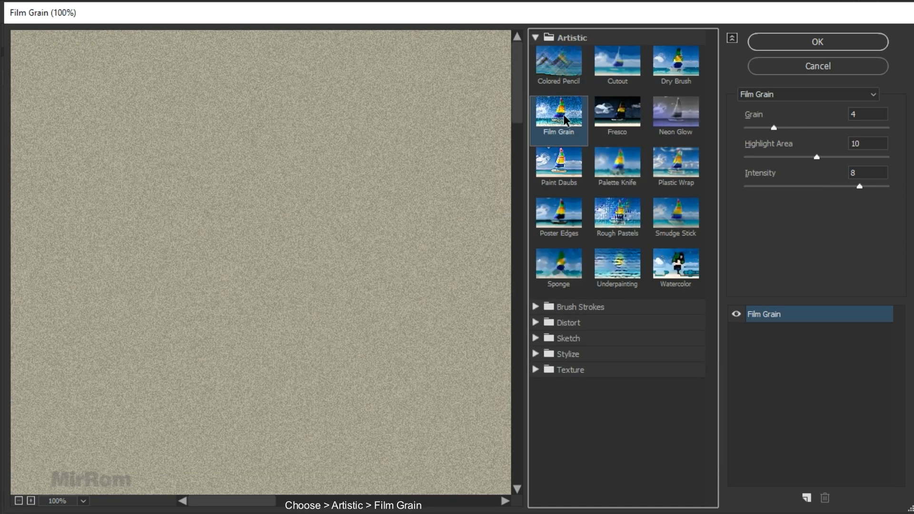
pyautogui.click(773, 128)
pyautogui.moveTo(777, 132); pyautogui.dragTo(769, 133)
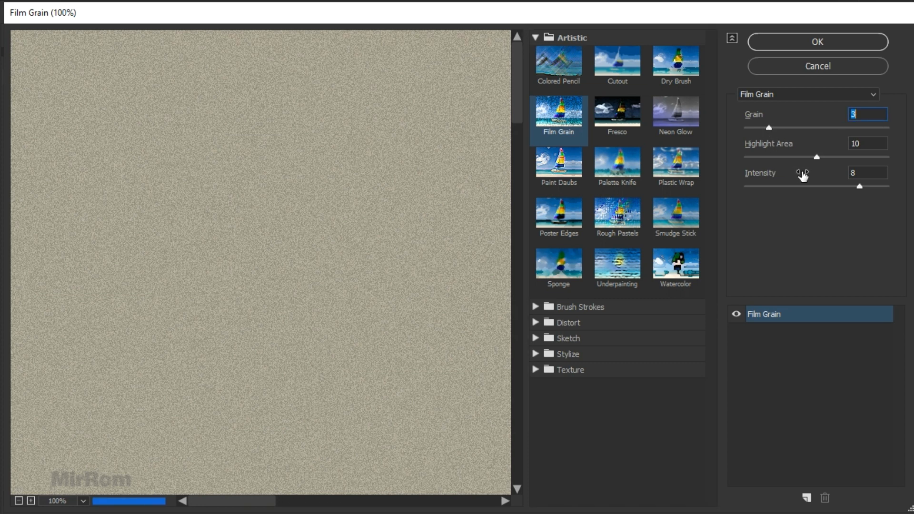
pyautogui.moveTo(820, 162); pyautogui.dragTo(815, 163)
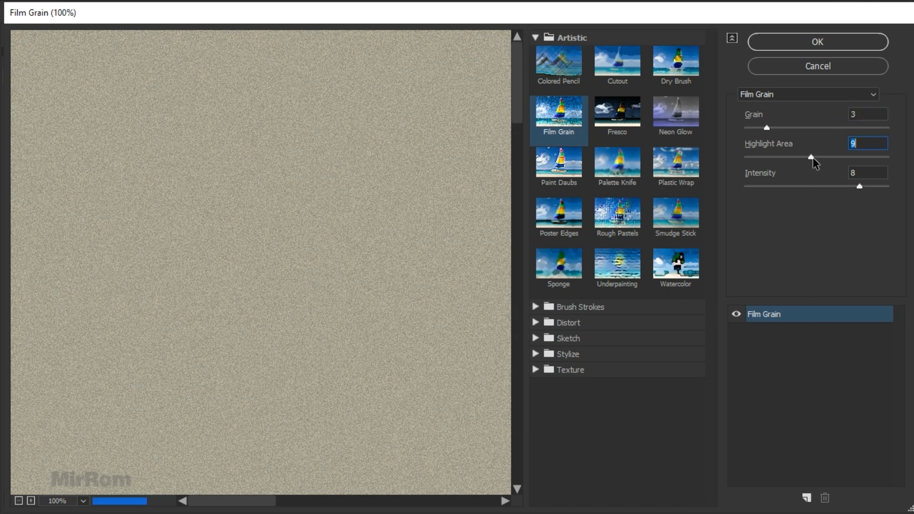
pyautogui.moveTo(859, 187); pyautogui.dragTo(853, 186)
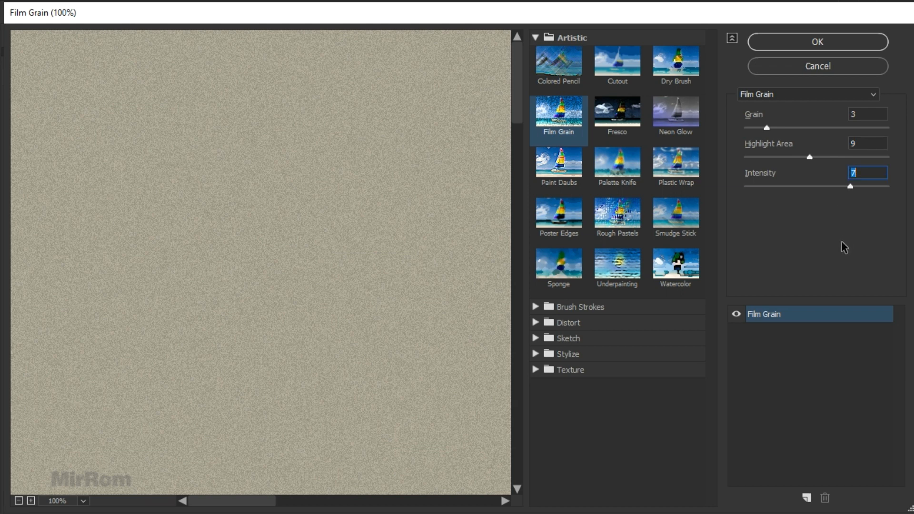
# Add a Brush Strokes Spatter effect with Spray Radius 3 and Smoothness 12, and apply both effects to the layer
pyautogui.click(806, 497)
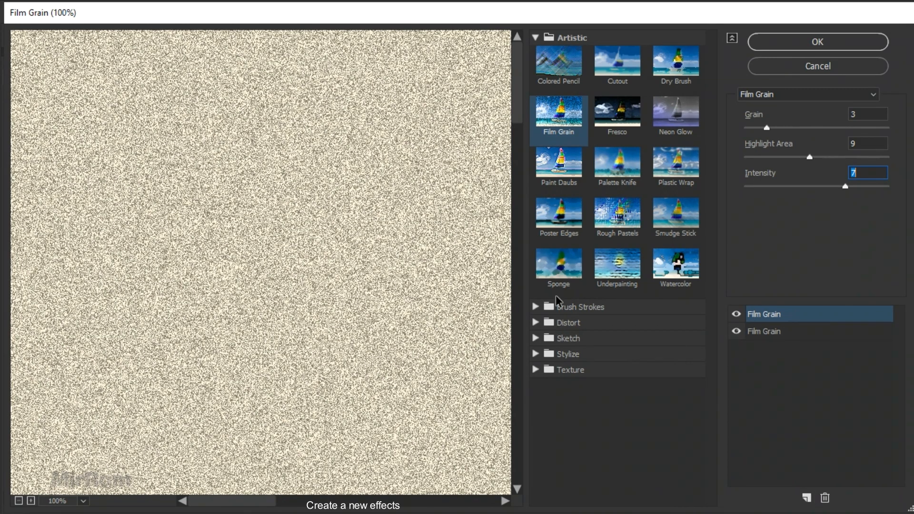
pyautogui.click(535, 38)
pyautogui.click(534, 53)
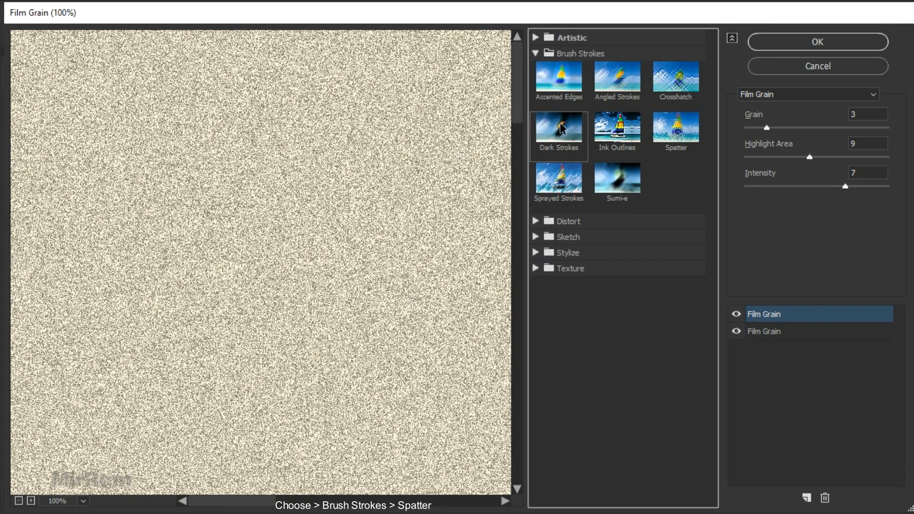
pyautogui.click(691, 135)
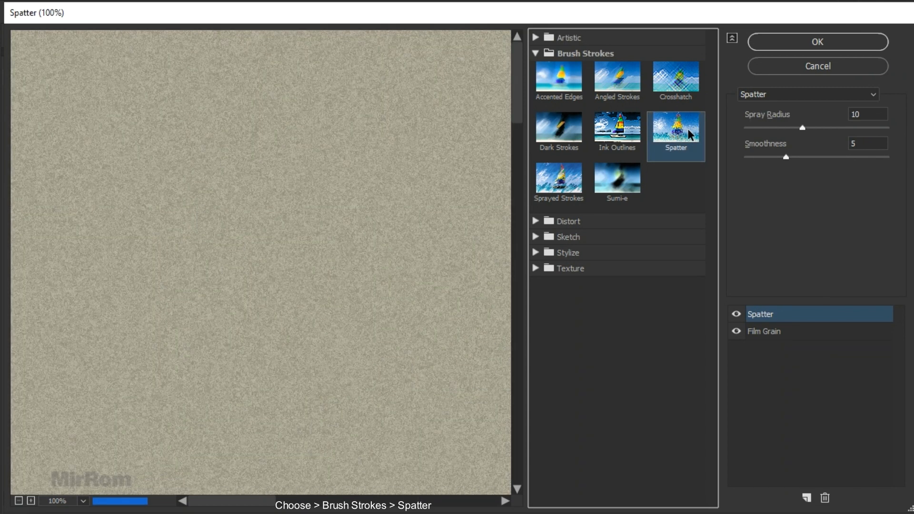
pyautogui.moveTo(802, 127); pyautogui.dragTo(773, 128)
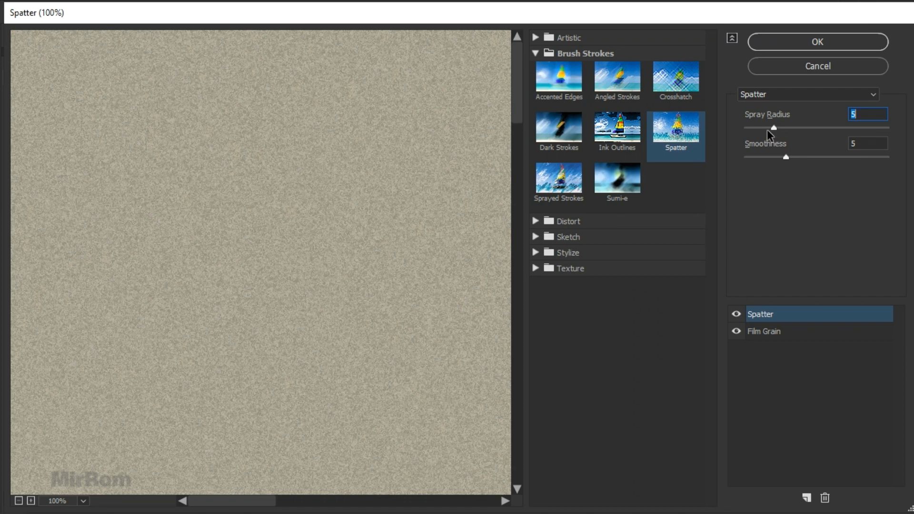
pyautogui.click(770, 128)
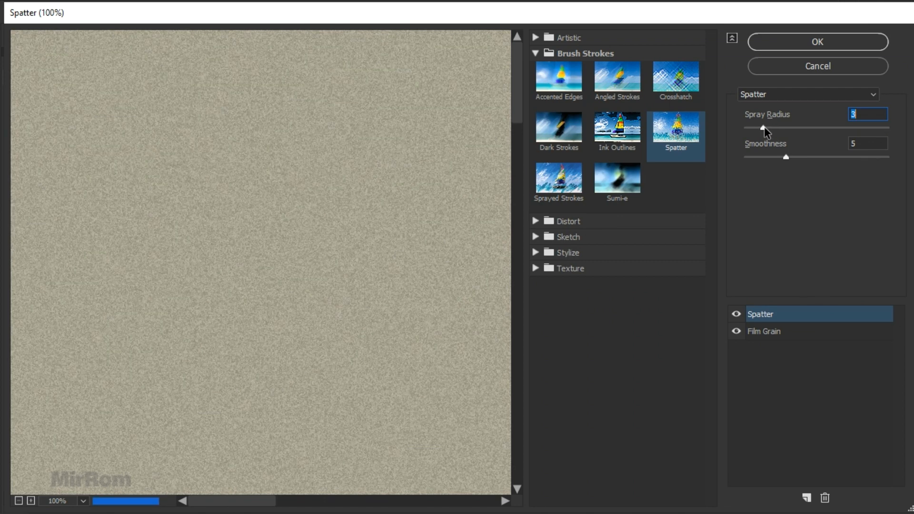
pyautogui.moveTo(788, 162); pyautogui.dragTo(859, 164)
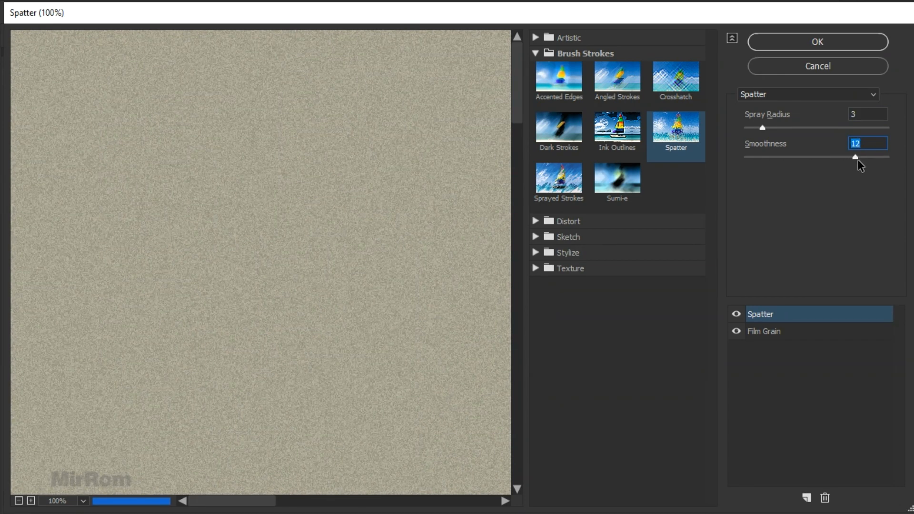
pyautogui.moveTo(384, 131); pyautogui.dragTo(368, 93)
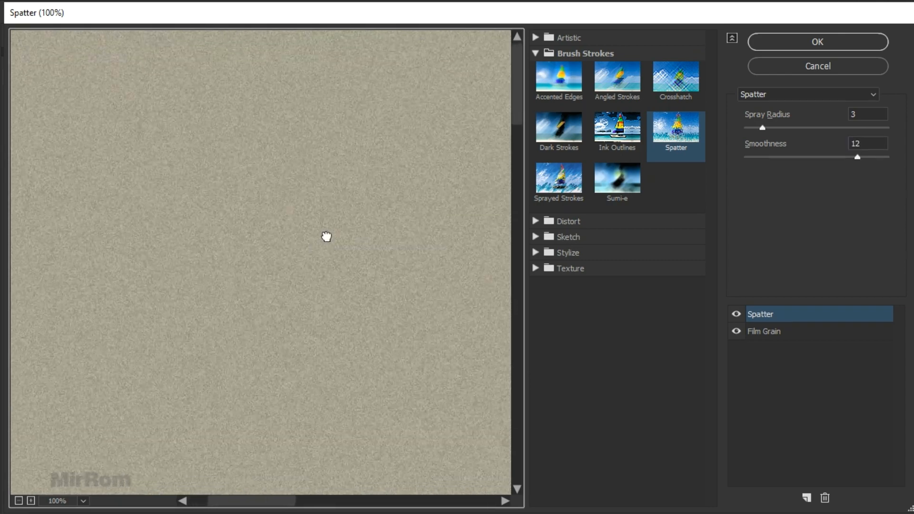
pyautogui.click(785, 45)
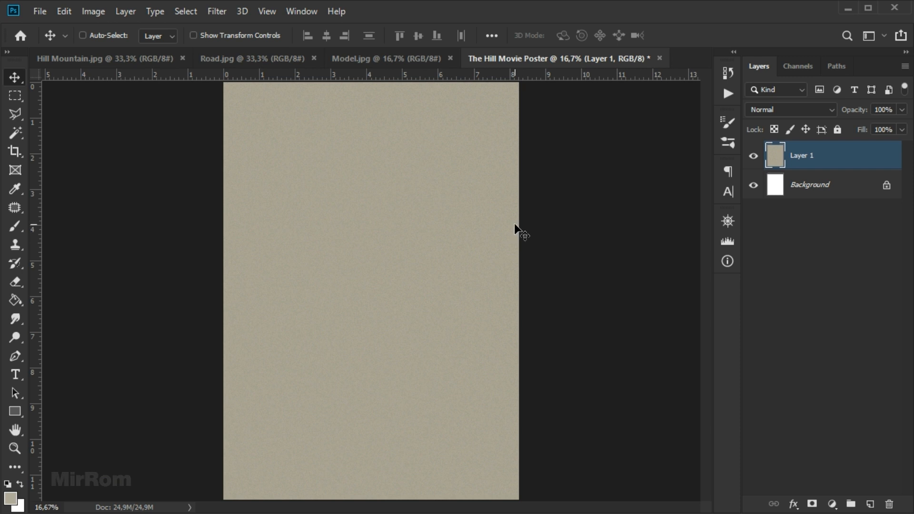
# Select the man in Model.jpg with the Quick Selection Tool at brush size 175
pyautogui.click(410, 58)
pyautogui.hotkey('ctrl', '-')
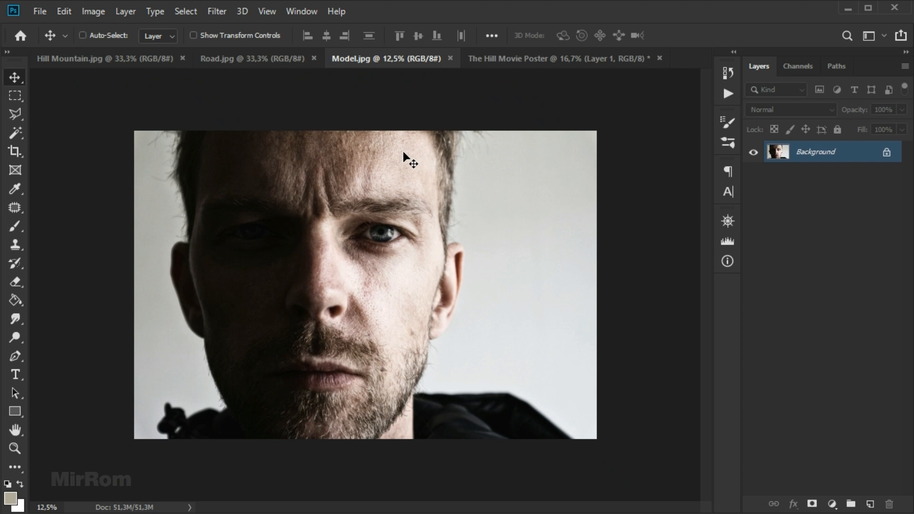
pyautogui.click(13, 134)
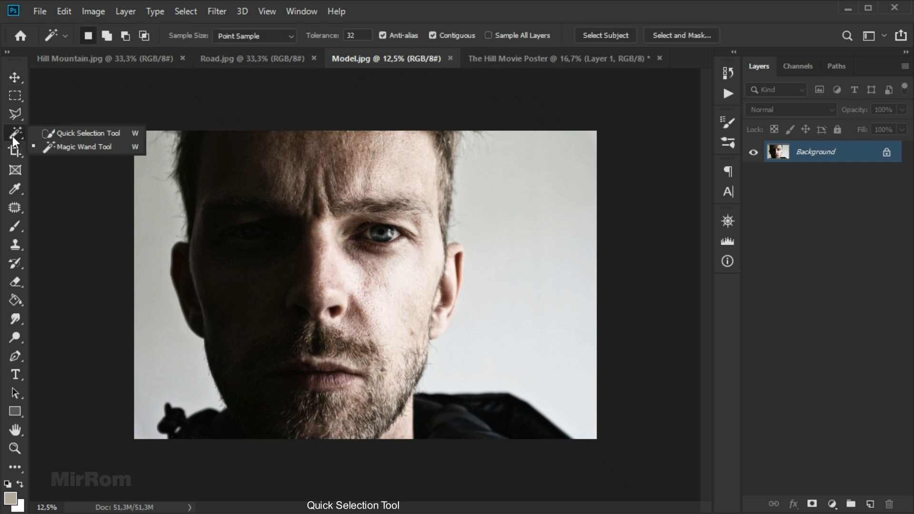
pyautogui.click(77, 135)
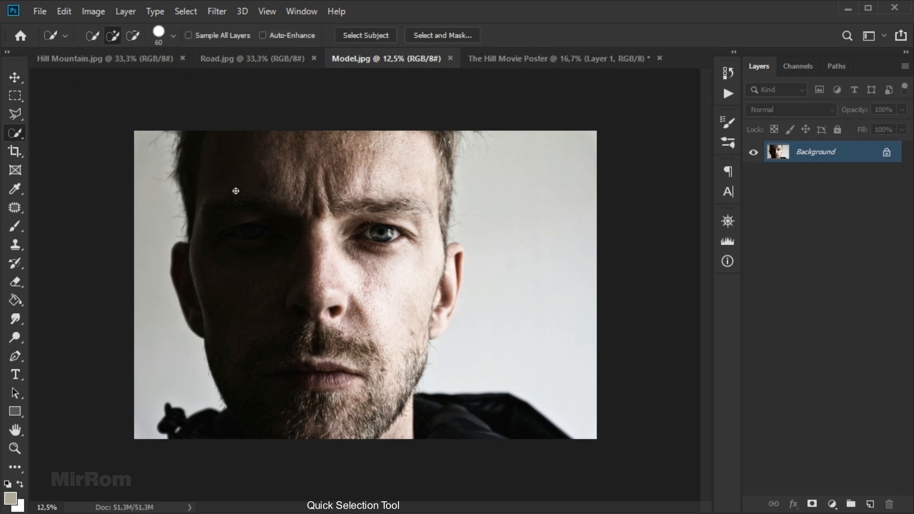
pyautogui.press(']')
pyautogui.press(']')
pyautogui.press(']')
pyautogui.press(']')
pyautogui.press(']')
pyautogui.press(']')
pyautogui.press(']')
pyautogui.moveTo(209, 149)
pyautogui.mouseDown()
pyautogui.moveTo(370, 212)
pyautogui.moveTo(387, 260)
pyautogui.moveTo(398, 244)
pyautogui.moveTo(436, 263)
pyautogui.moveTo(443, 281)
pyautogui.moveTo(458, 258)
pyautogui.moveTo(404, 400)
pyautogui.moveTo(418, 412)
pyautogui.moveTo(461, 412)
pyautogui.moveTo(230, 429)
pyautogui.mouseUp()
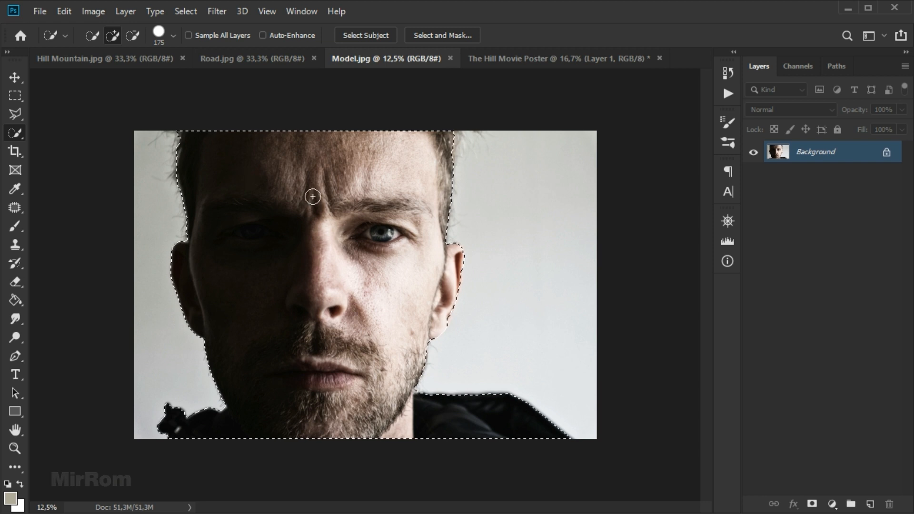
# Open Select and Mask for the man's selection and refine the hair edge with the Refine Edge Brush at size 80
pyautogui.click(444, 40)
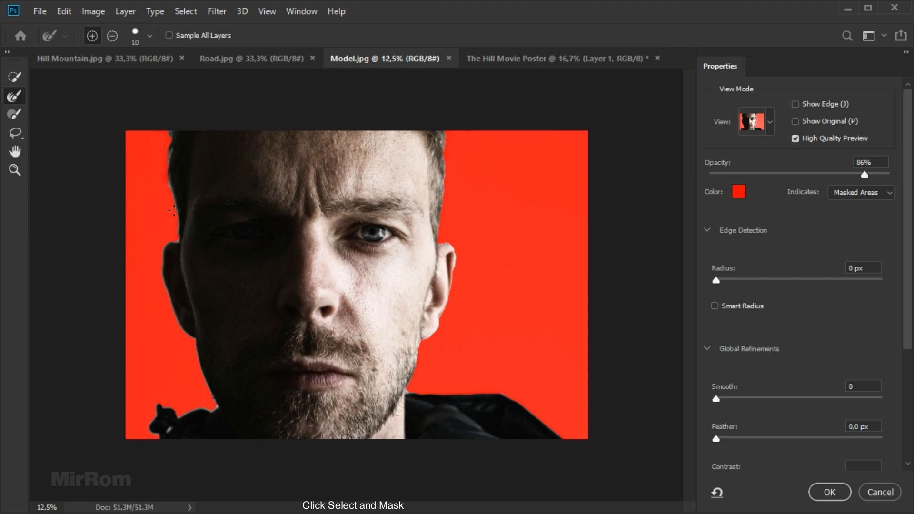
pyautogui.keyDown('ctrl'); pyautogui.click(178, 178); pyautogui.keyUp('ctrl')
pyautogui.press(']')
pyautogui.press(']')
pyautogui.press(']')
pyautogui.press(']')
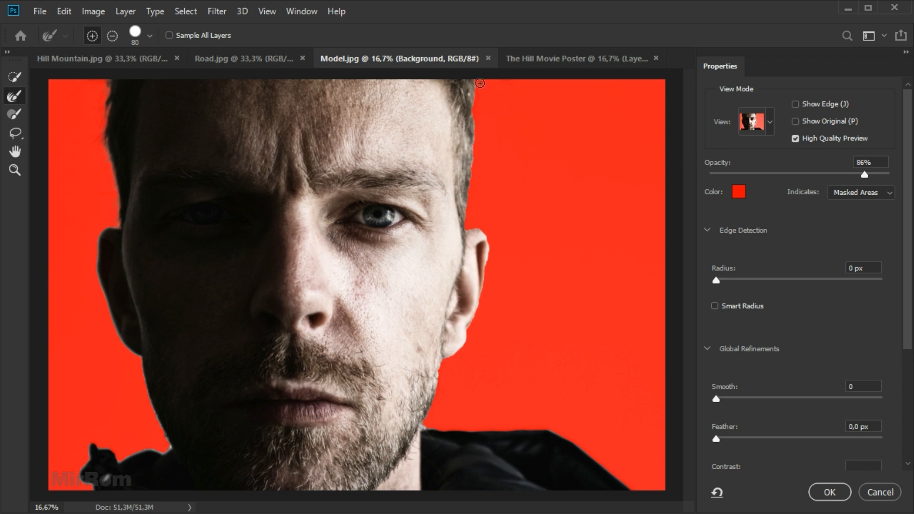
pyautogui.moveTo(473, 103); pyautogui.dragTo(467, 236)
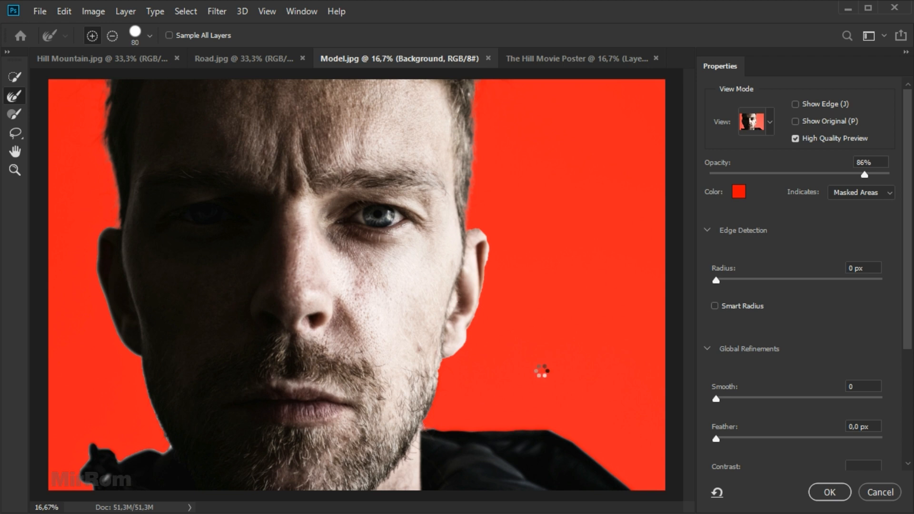
# Set Radius to 2 px, Shift Edge to about -19% and Smooth to 10, add slight Feather, and apply the refined selection
pyautogui.click(716, 280)
pyautogui.moveTo(732, 281); pyautogui.dragTo(735, 283)
pyautogui.moveTo(903, 252); pyautogui.dragTo(902, 362)
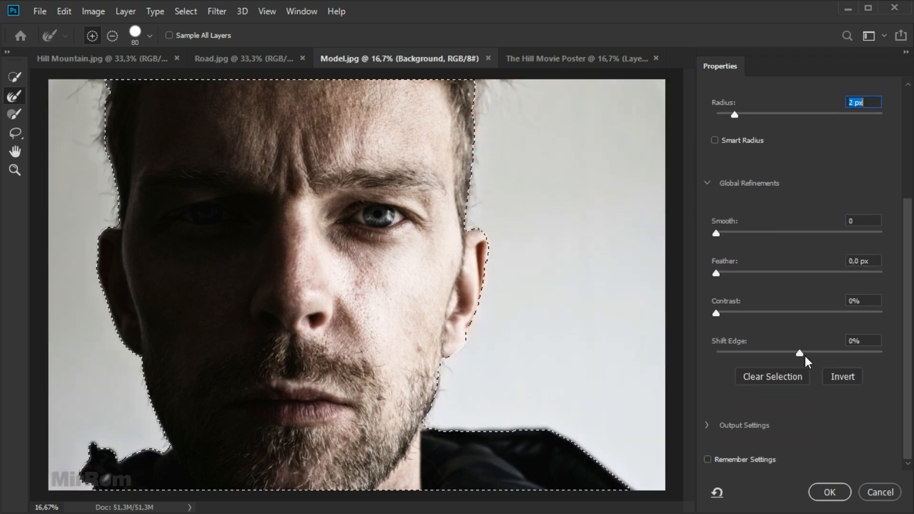
pyautogui.moveTo(801, 352); pyautogui.dragTo(783, 351)
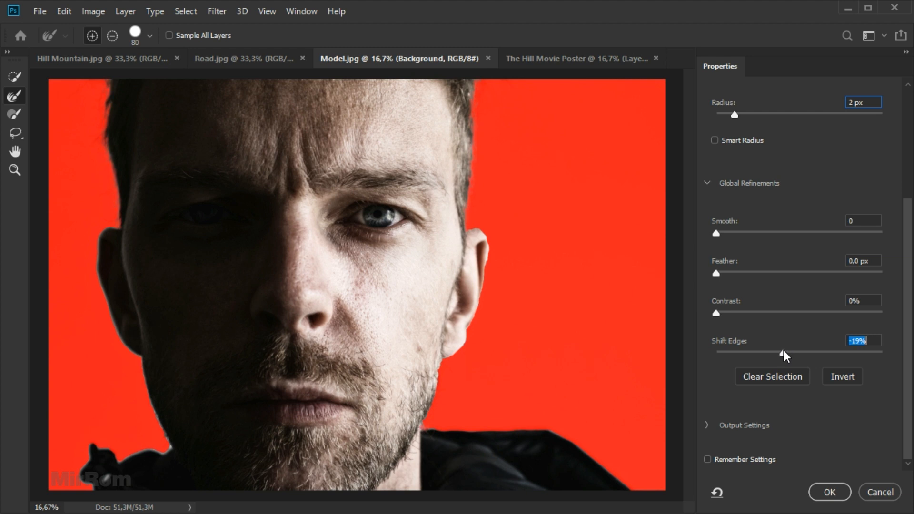
pyautogui.moveTo(717, 233); pyautogui.dragTo(733, 233)
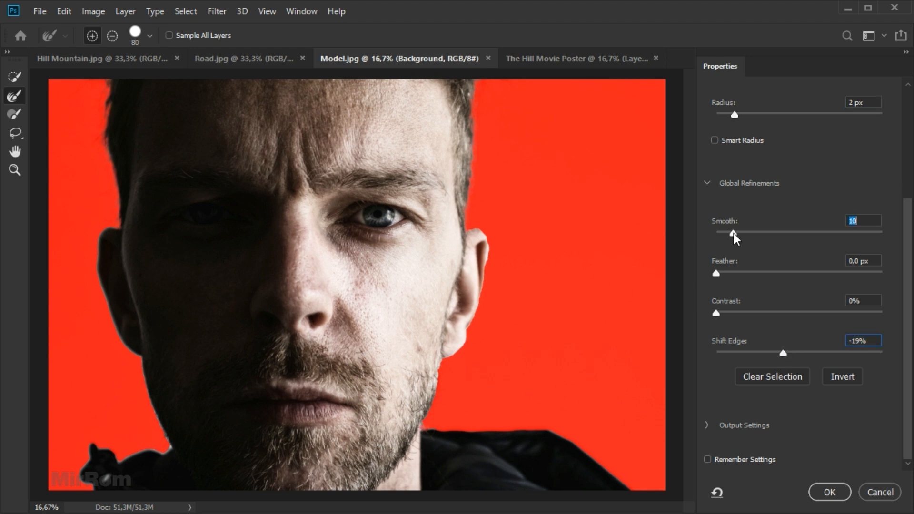
pyautogui.moveTo(781, 351); pyautogui.dragTo(784, 352)
pyautogui.moveTo(716, 273); pyautogui.dragTo(727, 273)
pyautogui.click(823, 492)
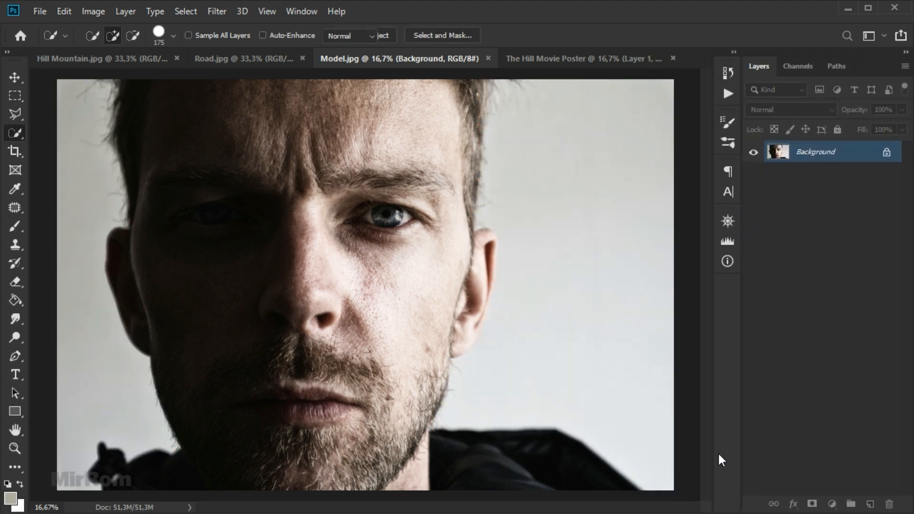
# Mask out the model photo's background with a layer mask and copy the cut-out into The Hill Movie Poster, closing Model.jpg
pyautogui.click(812, 504)
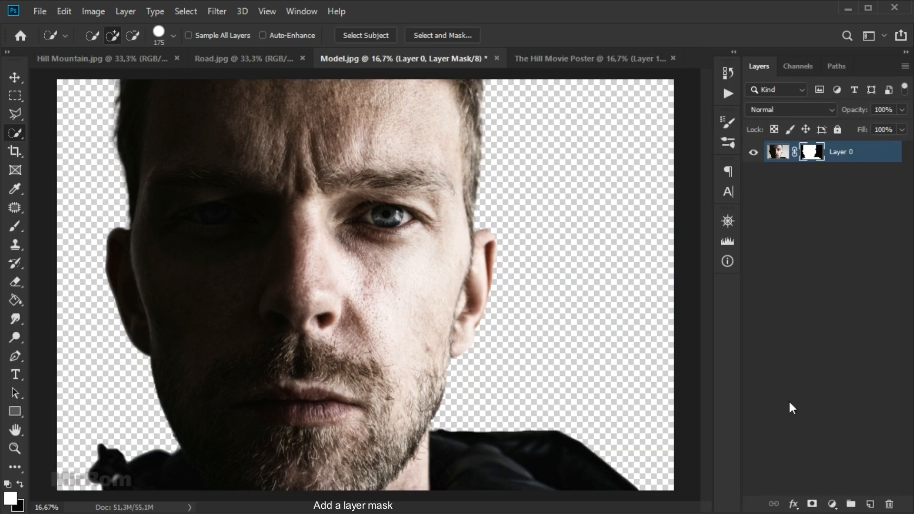
pyautogui.hotkey('ctrl', '-')
pyautogui.press('v')
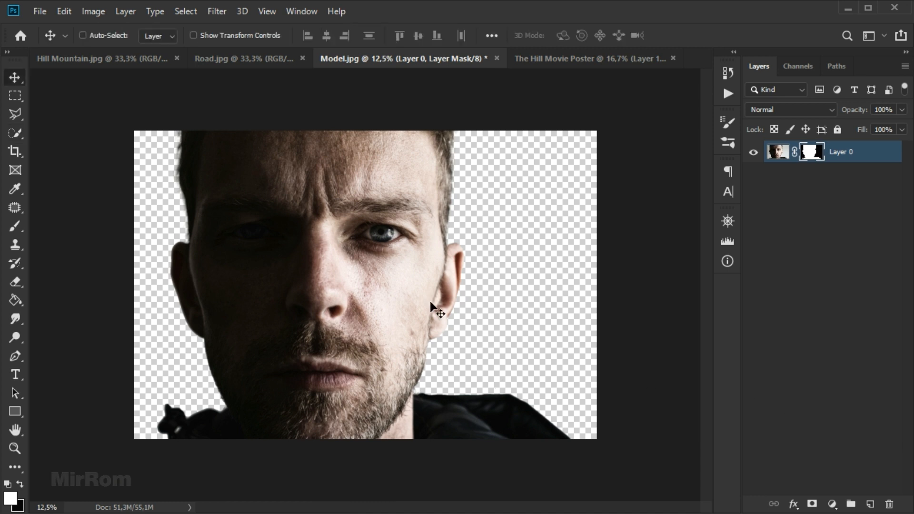
pyautogui.moveTo(375, 206)
pyautogui.mouseDown()
pyautogui.moveTo(453, 172)
pyautogui.moveTo(550, 50)
pyautogui.moveTo(434, 210)
pyautogui.moveTo(443, 276)
pyautogui.mouseUp()
pyautogui.click(465, 58)
pyautogui.click(450, 207)
# Show the guides, scale the model to about 73% and place his face against the poster's upper edge, centred on the middle guide
pyautogui.moveTo(404, 197); pyautogui.dragTo(404, 208)
pyautogui.hotkey('ctrl', 'h')
pyautogui.hotkey('ctrl', 't')
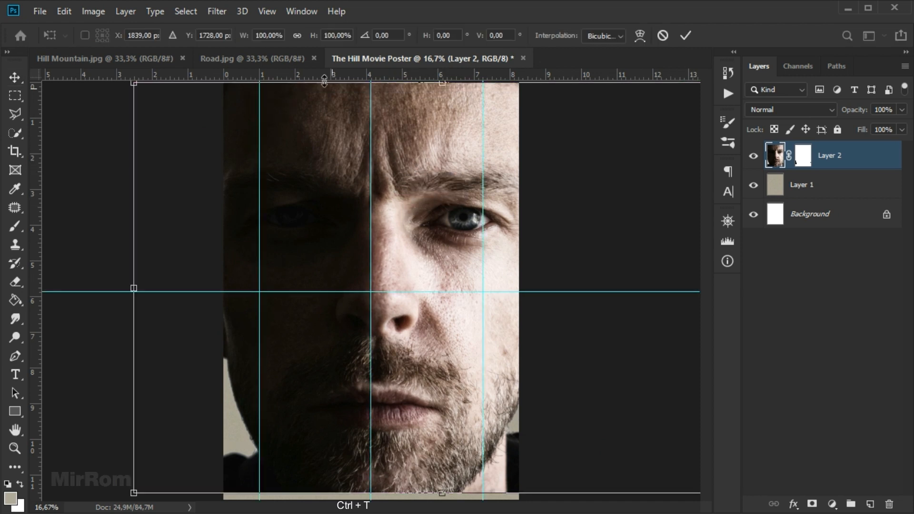
pyautogui.scroll(-20, 268, 36)
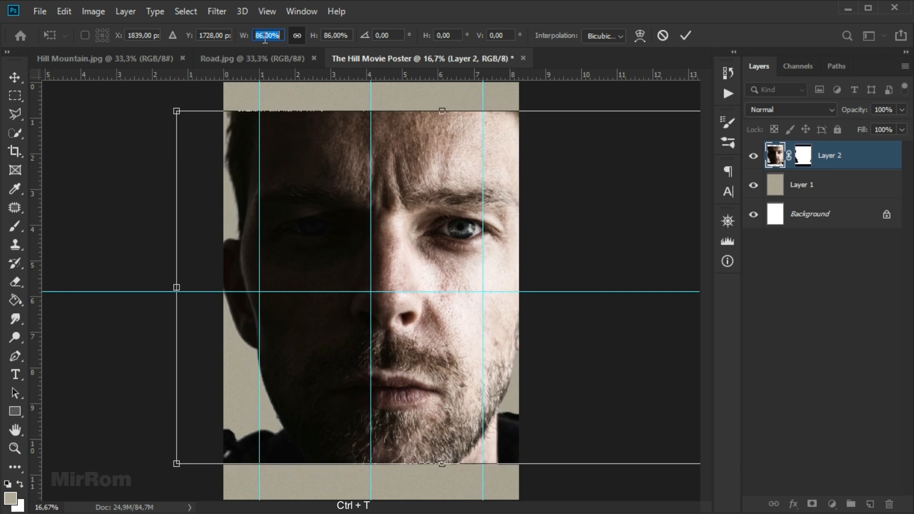
pyautogui.moveTo(442, 190); pyautogui.dragTo(433, 143)
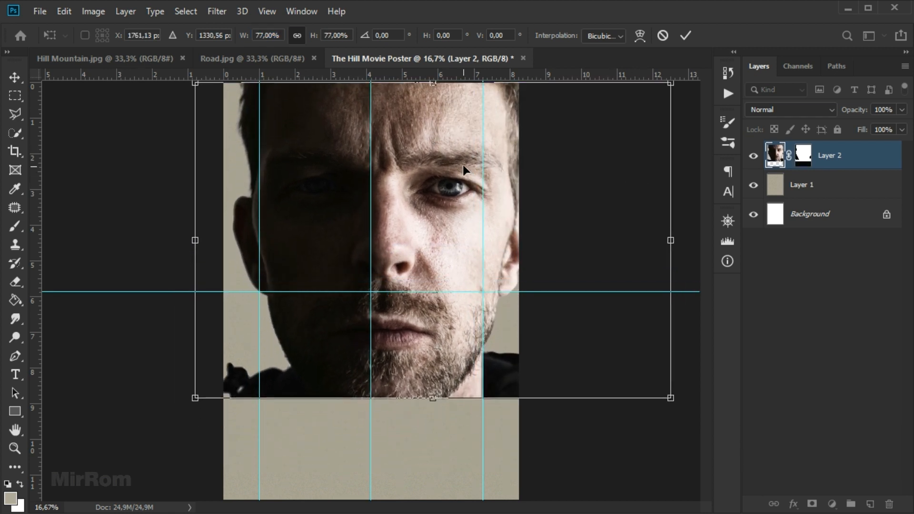
pyautogui.moveTo(462, 164); pyautogui.dragTo(458, 165)
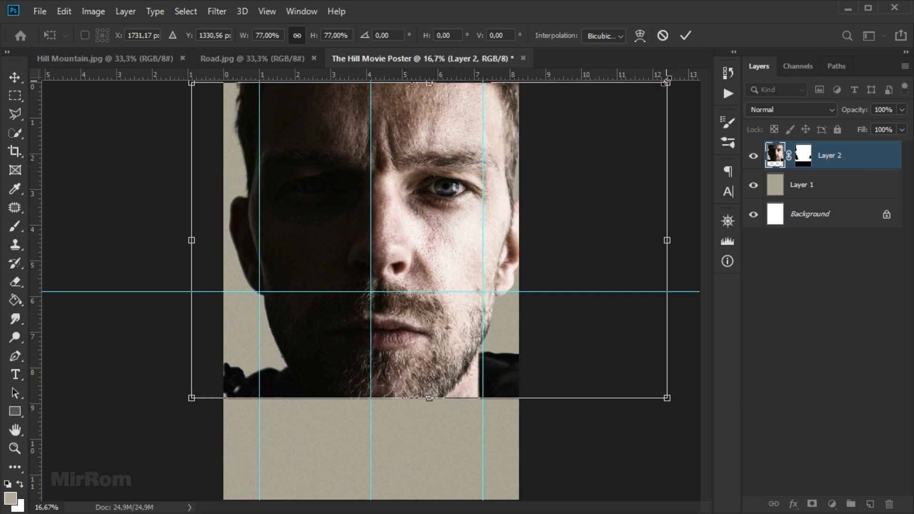
pyautogui.moveTo(668, 398); pyautogui.dragTo(663, 388)
pyautogui.moveTo(658, 381); pyautogui.dragTo(652, 369)
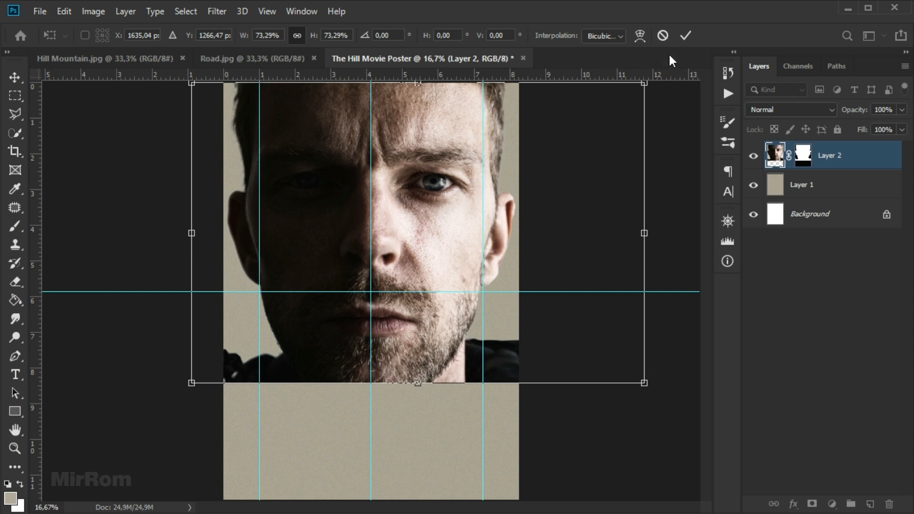
pyautogui.press('Return')
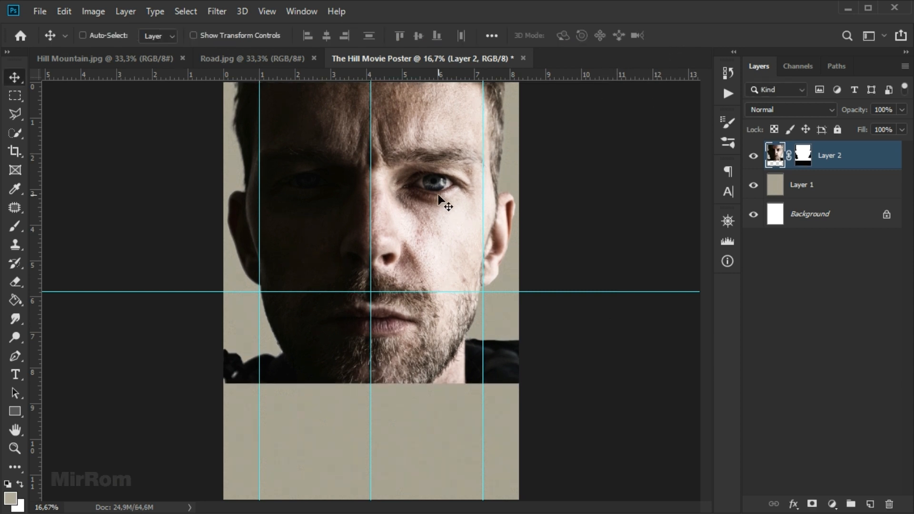
# Convert the model layer to a Smart Object and scale it down slightly
pyautogui.rightClick(834, 153)
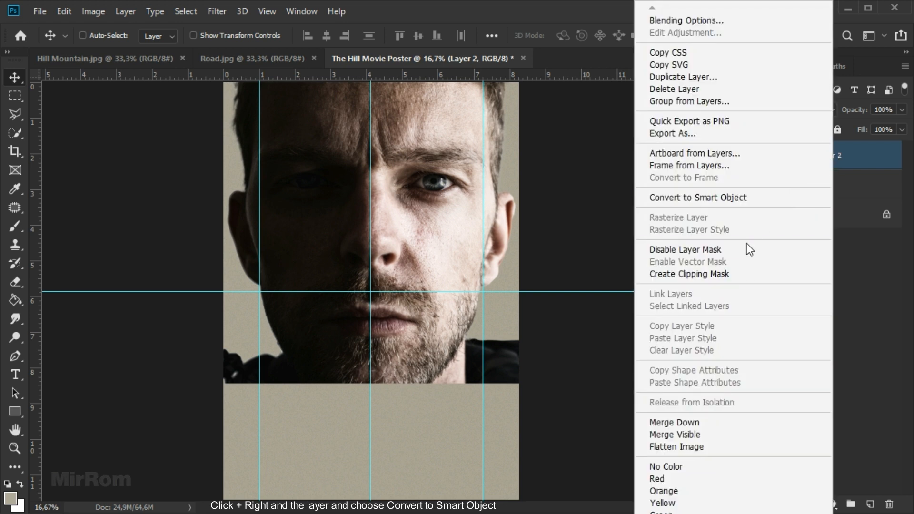
pyautogui.click(731, 199)
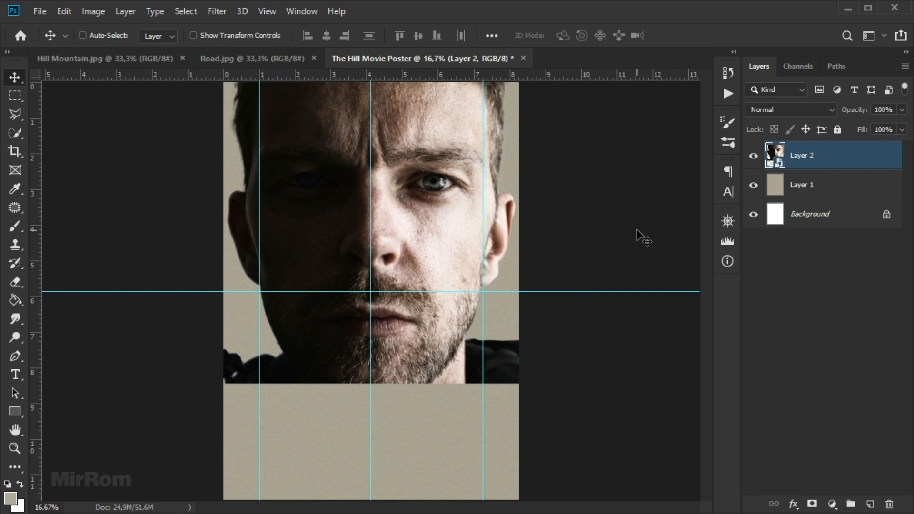
pyautogui.hotkey('ctrl', 't')
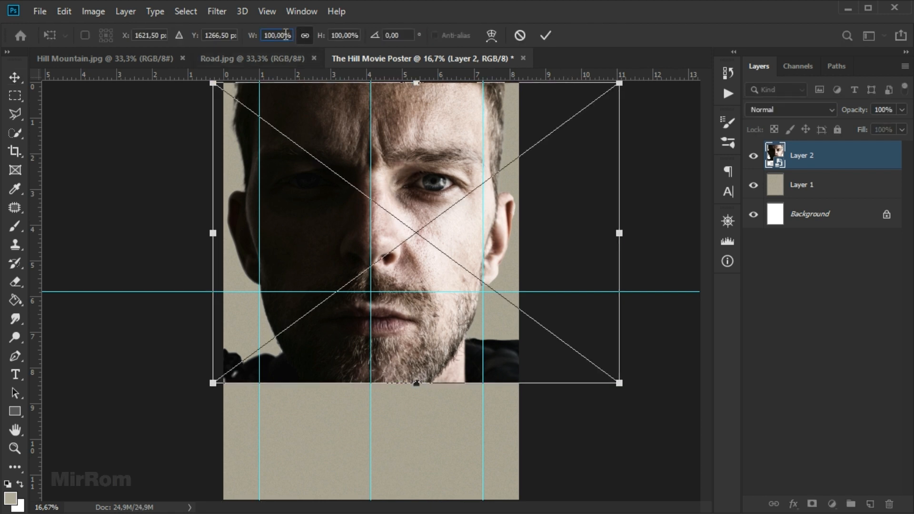
pyautogui.press('Down')
pyautogui.press('Return')
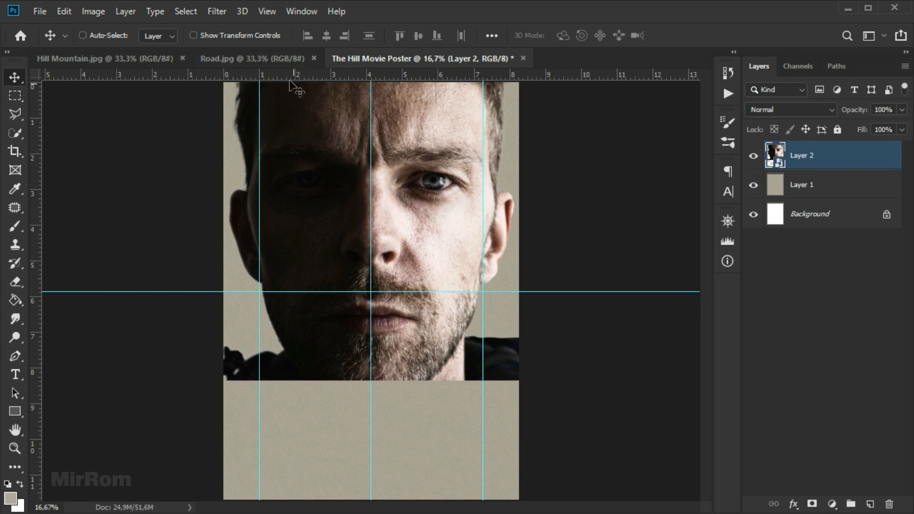
# Start a Camera Raw Filter on the model layer with Contrast +11, Highlights -58 and Shadows +3
pyautogui.click(225, 18)
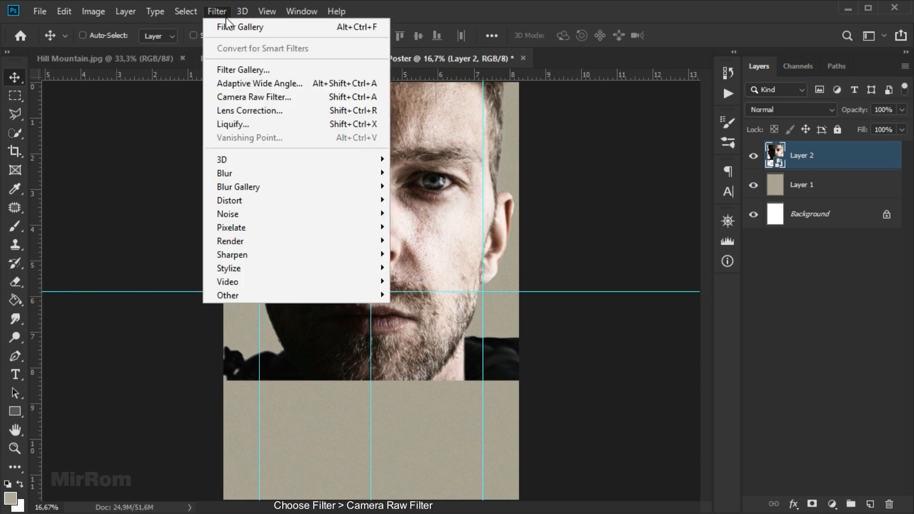
pyautogui.click(321, 98)
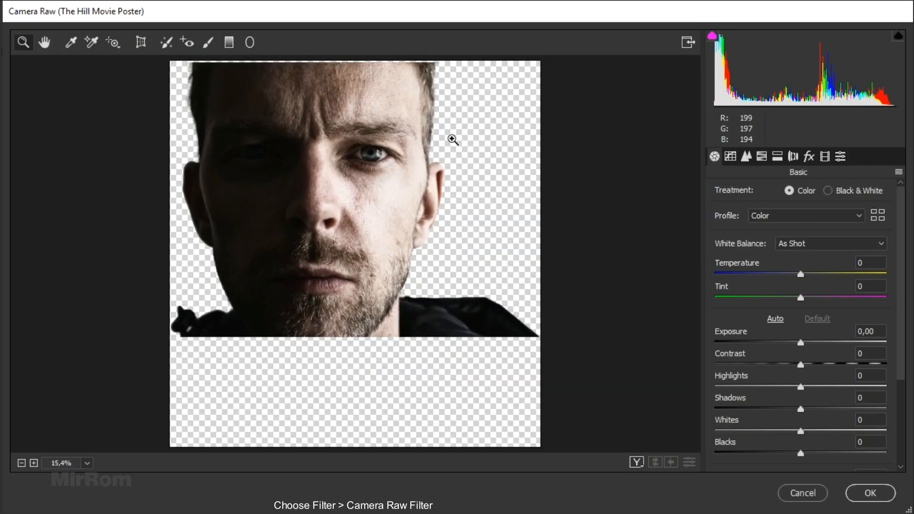
pyautogui.click(452, 139)
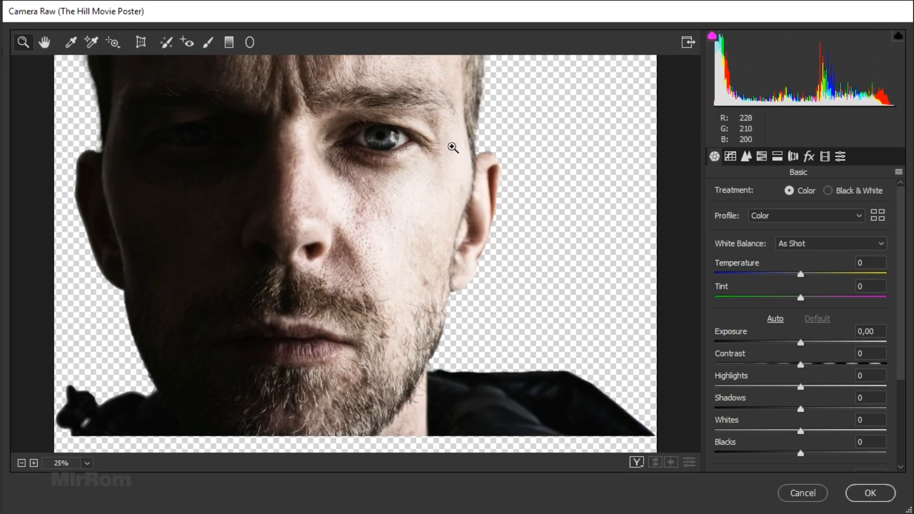
pyautogui.moveTo(904, 241); pyautogui.dragTo(903, 306)
pyautogui.moveTo(804, 260); pyautogui.dragTo(812, 260)
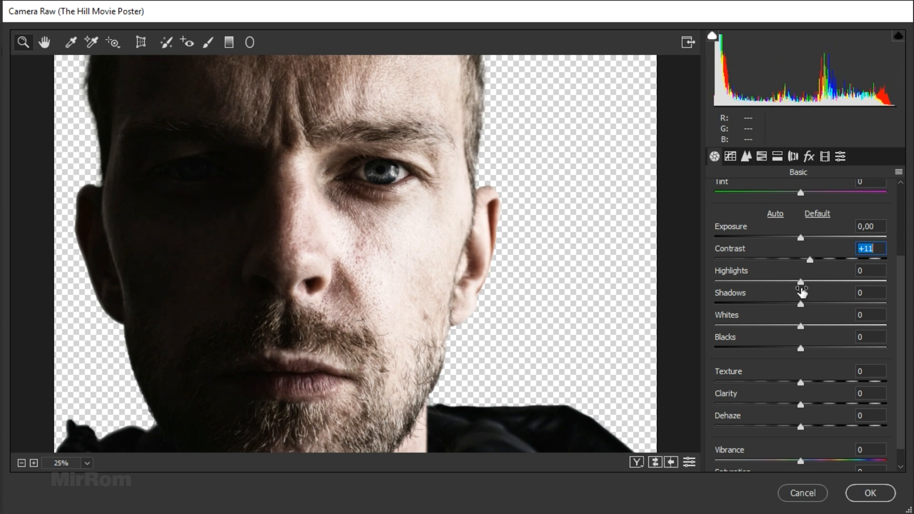
pyautogui.moveTo(802, 281); pyautogui.dragTo(753, 282)
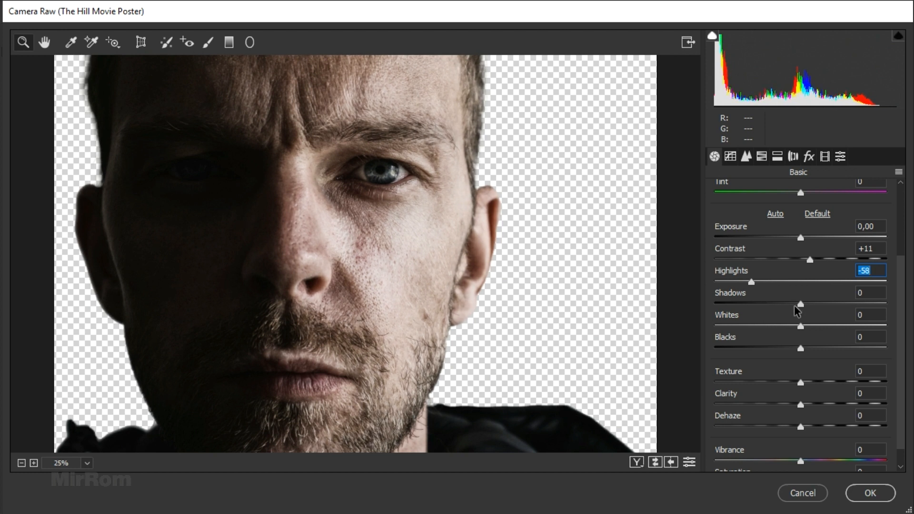
pyautogui.moveTo(800, 304); pyautogui.dragTo(802, 303)
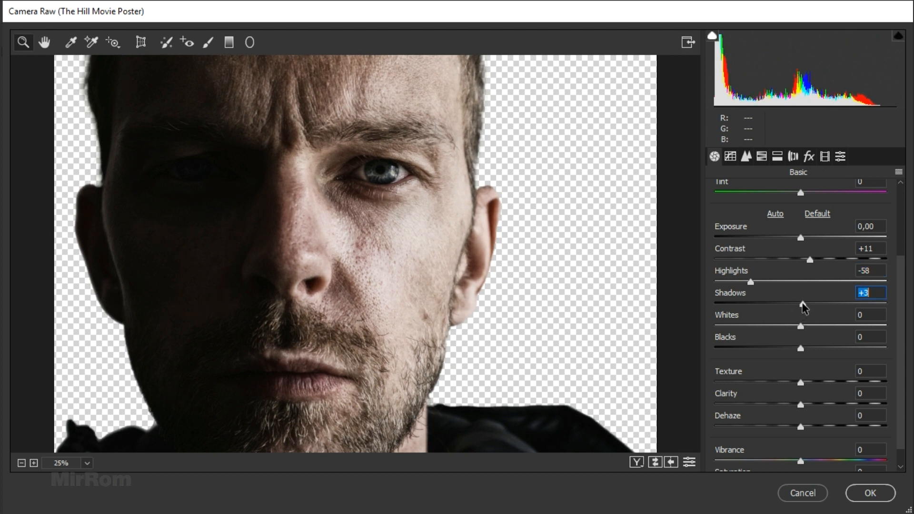
# Set Texture to +27 and Clarity to +28 in the Camera Raw Filter and apply it to the model
pyautogui.moveTo(800, 382); pyautogui.dragTo(827, 406)
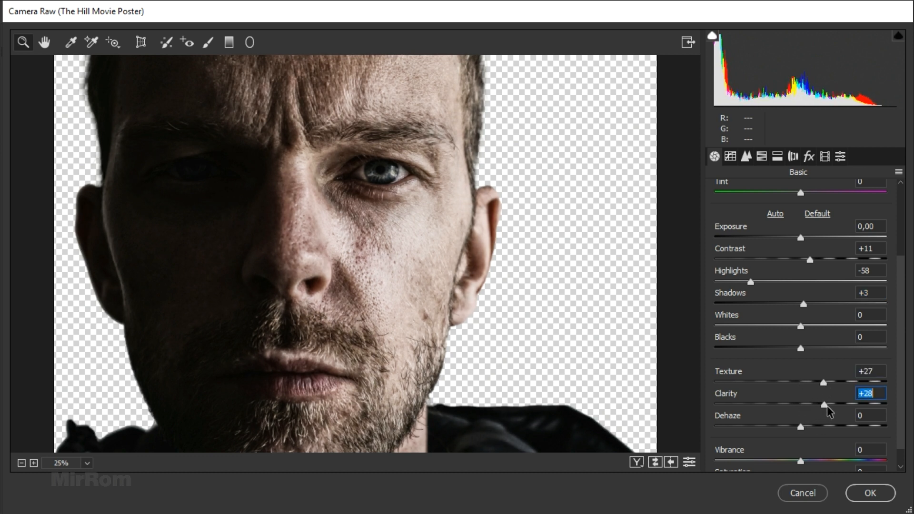
pyautogui.scroll(1, 904, 278)
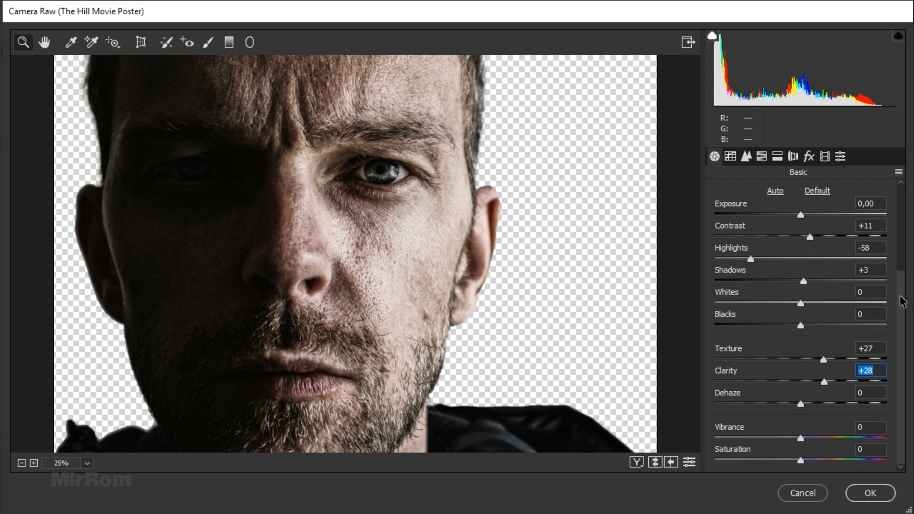
pyautogui.scroll(-2, 908, 299)
pyautogui.click(870, 493)
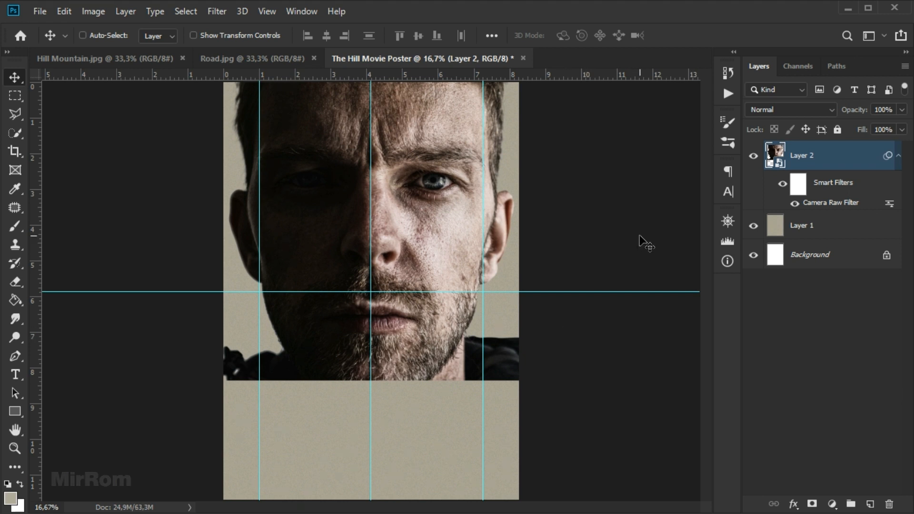
# Copy the road photo into The Hill Movie Poster above the model layer and close Road.jpg
pyautogui.click(268, 60)
pyautogui.moveTo(301, 109); pyautogui.dragTo(436, 376)
pyautogui.click(313, 59)
# Scale the road photo to about 128% so it spans the poster's width, with the walking couple on the centre guide
pyautogui.hotkey('ctrl', 't')
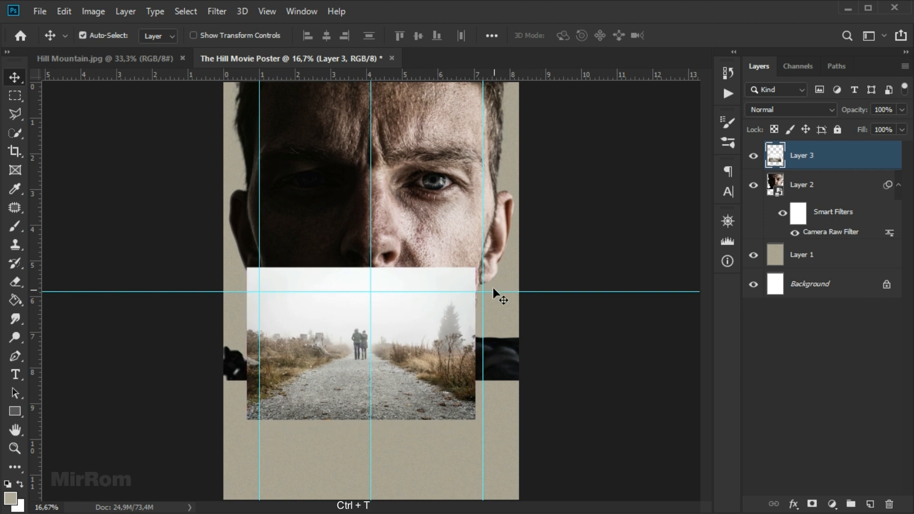
pyautogui.moveTo(475, 267); pyautogui.dragTo(506, 245)
pyautogui.moveTo(431, 322); pyautogui.dragTo(438, 325)
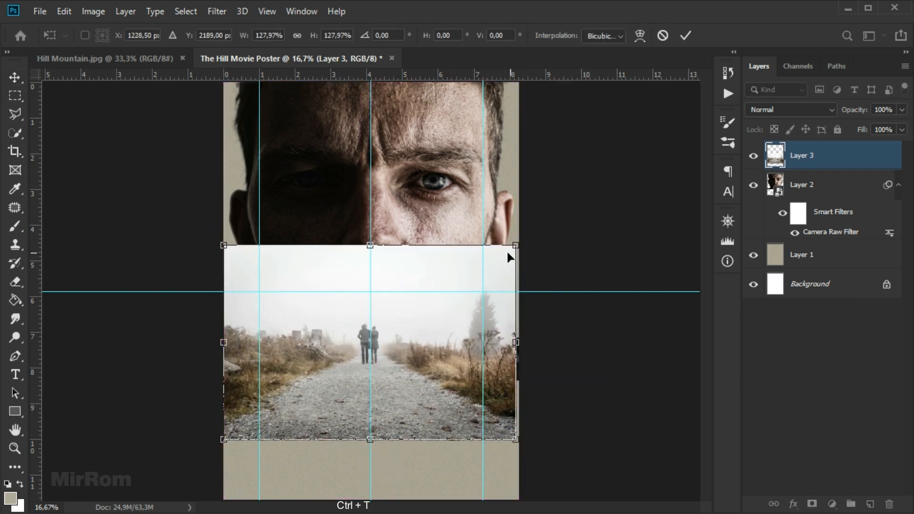
pyautogui.keyDown('alt'); pyautogui.click(436, 253); pyautogui.keyUp('alt')
pyautogui.click(685, 36)
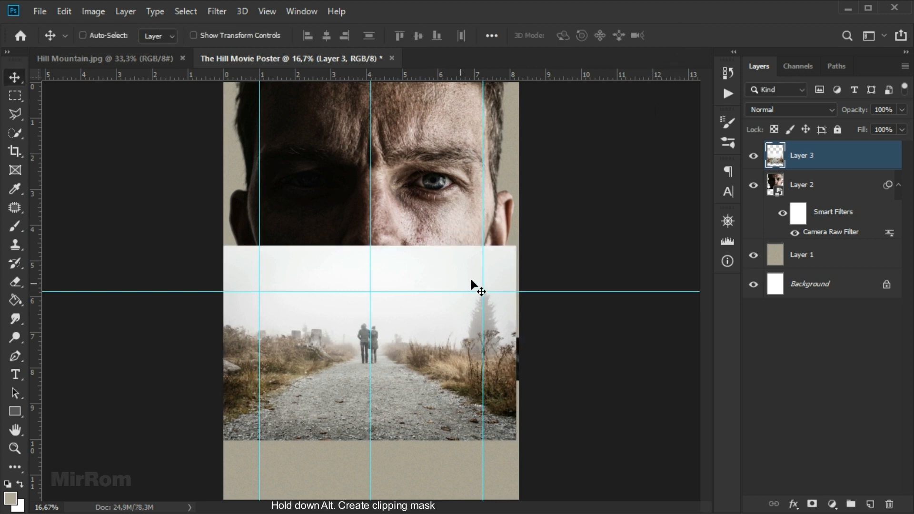
# Clip the road photo to the model layer and nudge it slightly up so its sky starts across the model's nose
pyautogui.keyDown('alt'); pyautogui.click(843, 165); pyautogui.keyUp('alt')
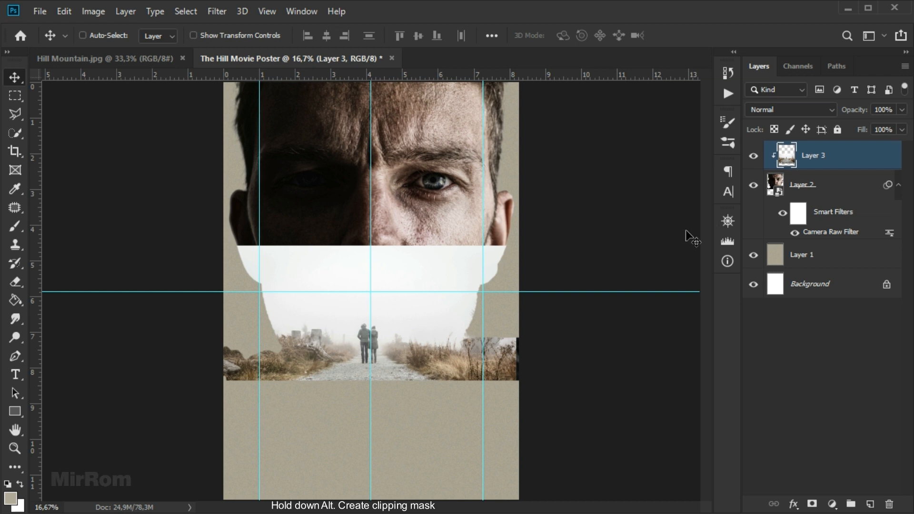
pyautogui.hotkey('shift', 'Up')
pyautogui.hotkey('shift', 'Up')
pyautogui.hotkey('shift', 'Up')
pyautogui.hotkey('shift', 'Up')
pyautogui.hotkey('shift', 'Up')
pyautogui.hotkey('shift', 'Up')
pyautogui.hotkey('shift', 'Up')
pyautogui.hotkey('shift', 'Up')
pyautogui.hotkey('shift', 'Up')
pyautogui.hotkey('shift', 'Up')
pyautogui.hotkey('shift', 'Up')
pyautogui.hotkey('shift', 'Up')
pyautogui.hotkey('shift', 'Up')
pyautogui.hotkey('shift', 'Up')
pyautogui.hotkey('shift', 'Up')
pyautogui.hotkey('shift', 'Up')
pyautogui.hotkey('shift', 'Up')
pyautogui.hotkey('shift', 'Up')
pyautogui.hotkey('shift', 'Up')
pyautogui.hotkey('shift', 'Up')
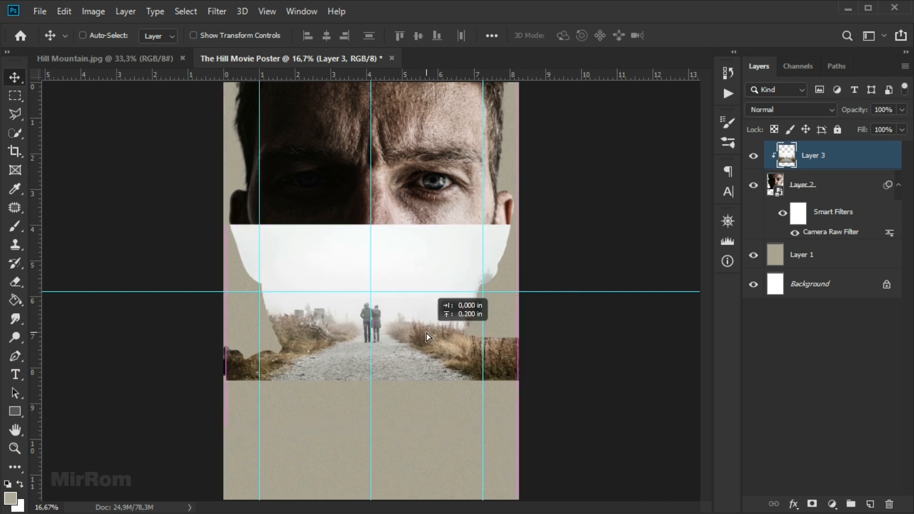
pyautogui.hotkey('shift', 'Down')
pyautogui.hotkey('shift', 'Down')
pyautogui.hotkey('shift', 'Down')
pyautogui.hotkey('shift', 'Down')
pyautogui.hotkey('shift', 'Down')
pyautogui.hotkey('shift', 'Down')
pyautogui.hotkey('shift', 'Down')
pyautogui.hotkey('shift', 'Down')
pyautogui.hotkey('shift', 'Down')
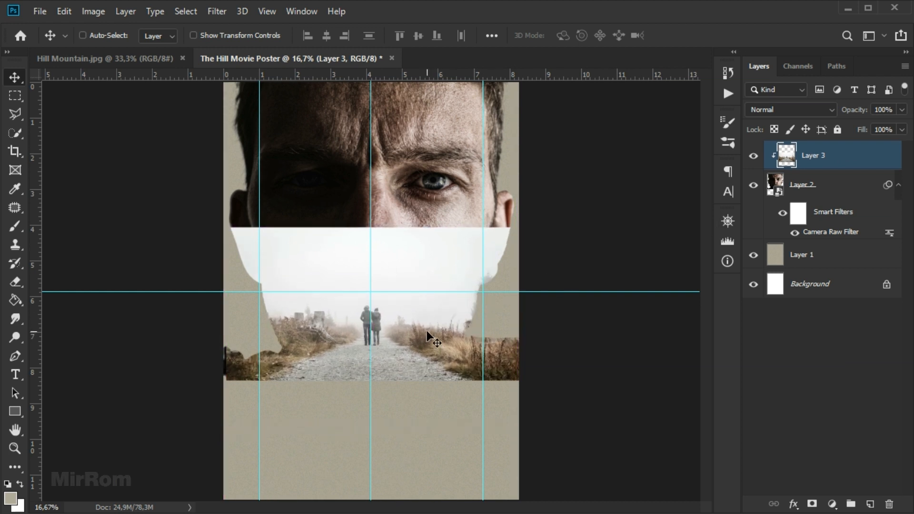
pyautogui.hotkey('shift', 'Down')
pyautogui.hotkey('shift', 'Down')
pyautogui.hotkey('shift', 'Down')
pyautogui.hotkey('shift', 'Down')
pyautogui.hotkey('shift', 'Down')
pyautogui.hotkey('shift', 'Down')
pyautogui.hotkey('shift', 'Down')
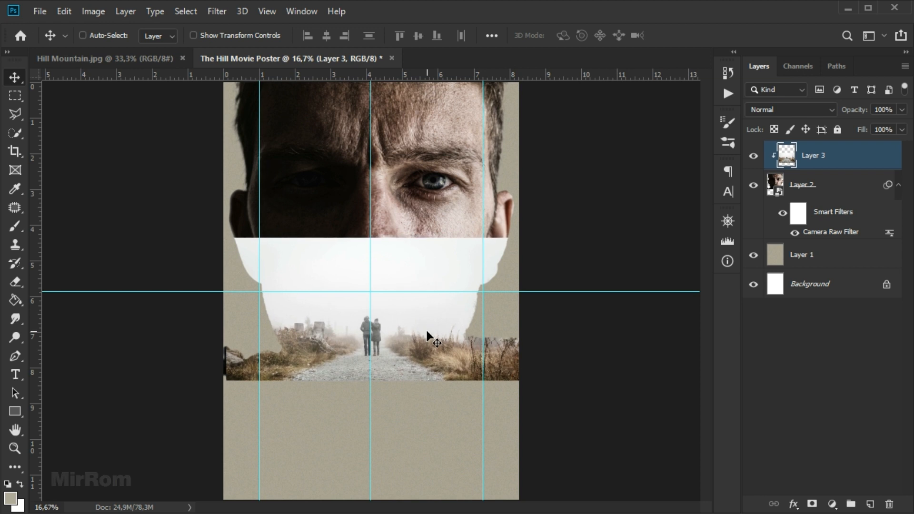
# Enlarge the road photo slightly so it reaches past both side edges of the poster, and collapse the model layer's smart filters
pyautogui.hotkey('ctrl', 't')
pyautogui.moveTo(226, 432); pyautogui.dragTo(222, 434)
pyautogui.moveTo(513, 438); pyautogui.dragTo(516, 436)
pyautogui.press('Return')
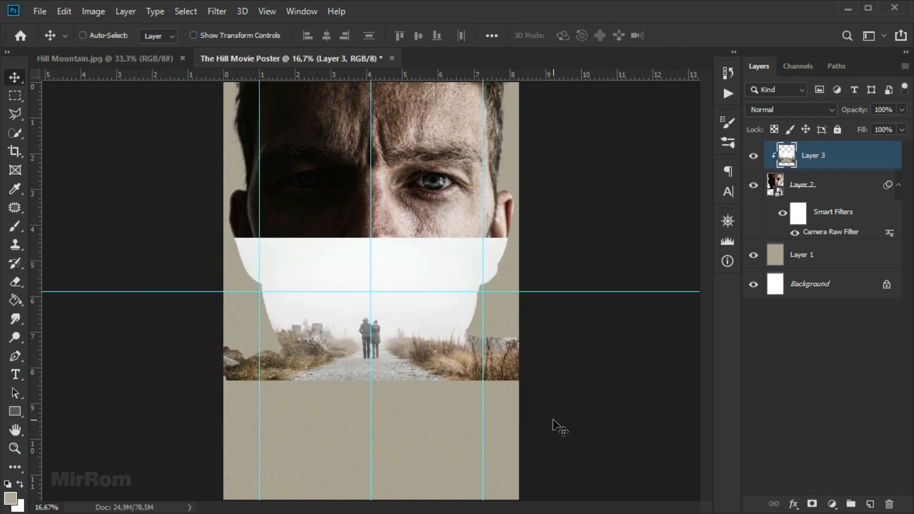
pyautogui.click(898, 185)
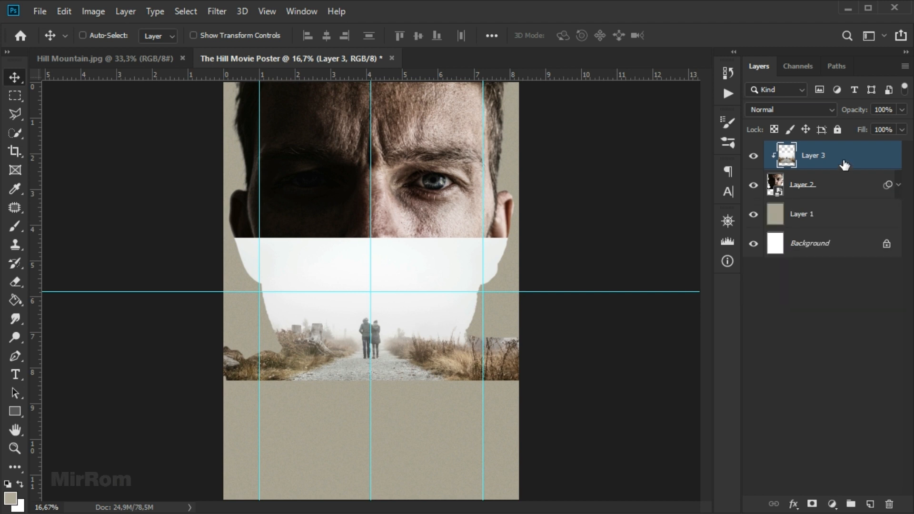
# Scale the road photo to 109% and lower it slightly, keeping the walking couple on the centre guide
pyautogui.hotkey('ctrl', 't')
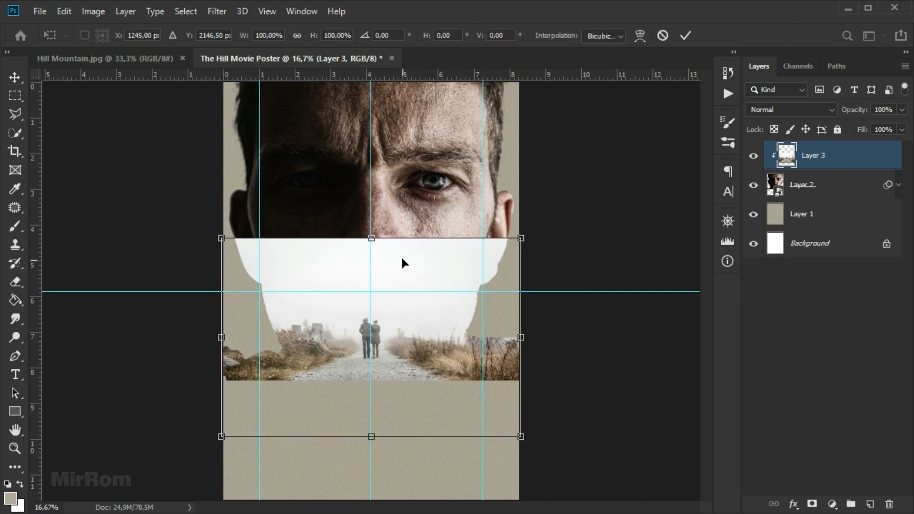
pyautogui.click(267, 32)
pyautogui.scroll(6, 267, 32)
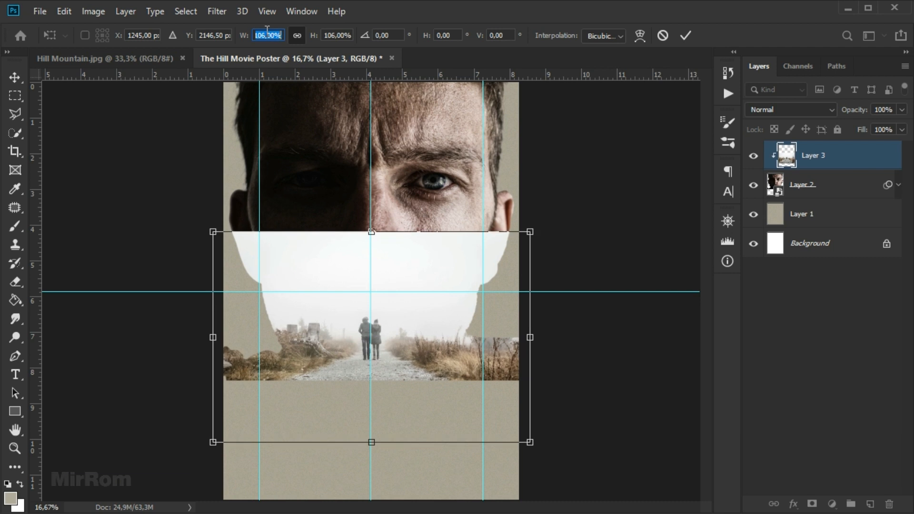
pyautogui.scroll(3, 267, 29)
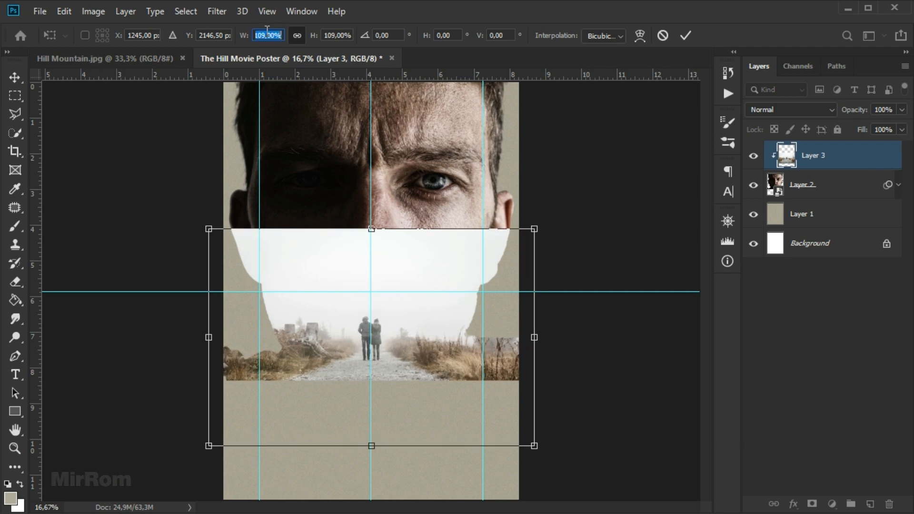
pyautogui.press('Return')
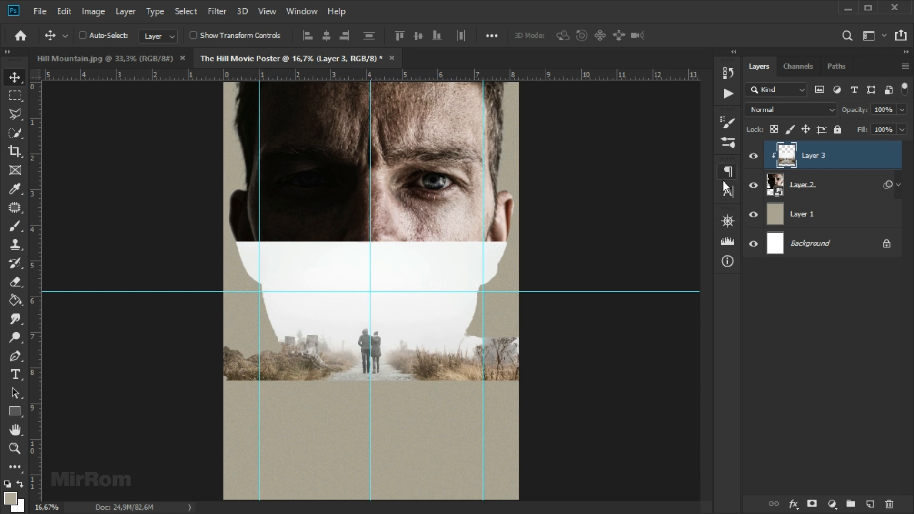
# Start a Camera Raw Filter on the road layer with Highlights +7 and Clarity +43
pyautogui.click(223, 12)
pyautogui.click(247, 97)
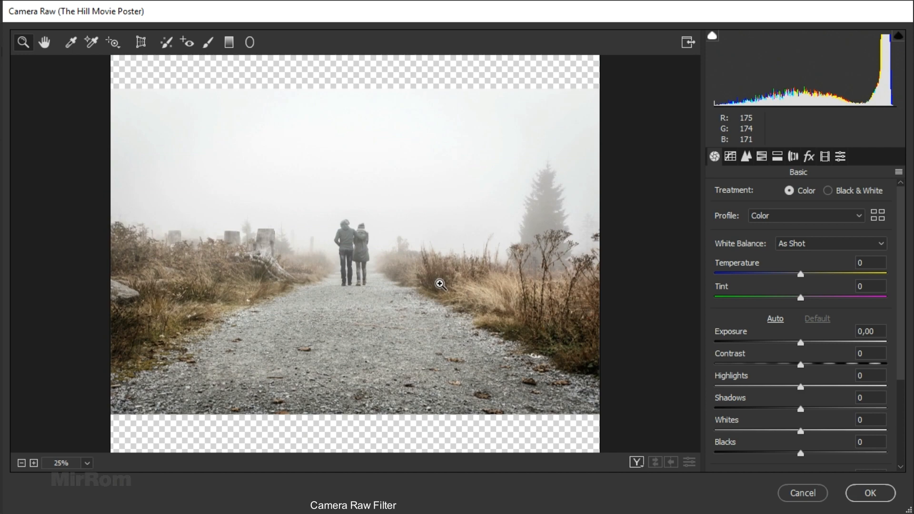
pyautogui.moveTo(800, 387); pyautogui.dragTo(805, 389)
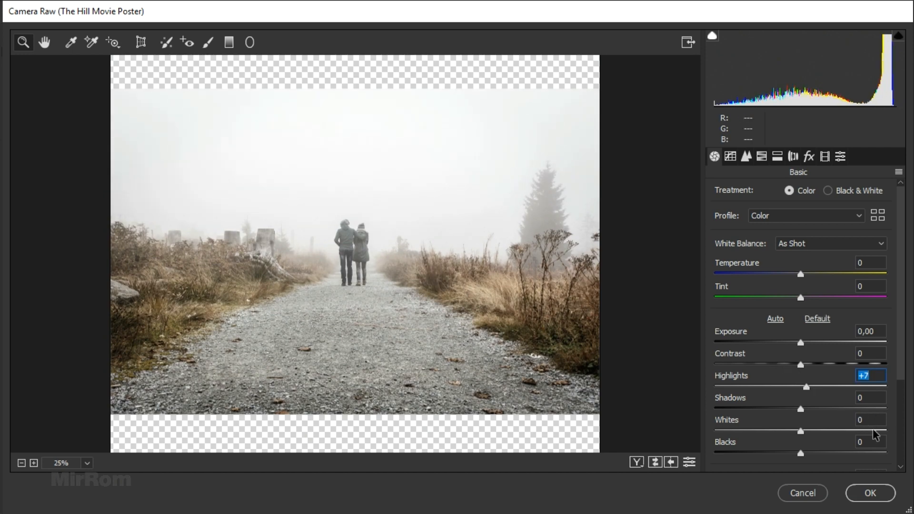
pyautogui.scroll(-5, 803, 433)
pyautogui.moveTo(800, 381); pyautogui.dragTo(838, 386)
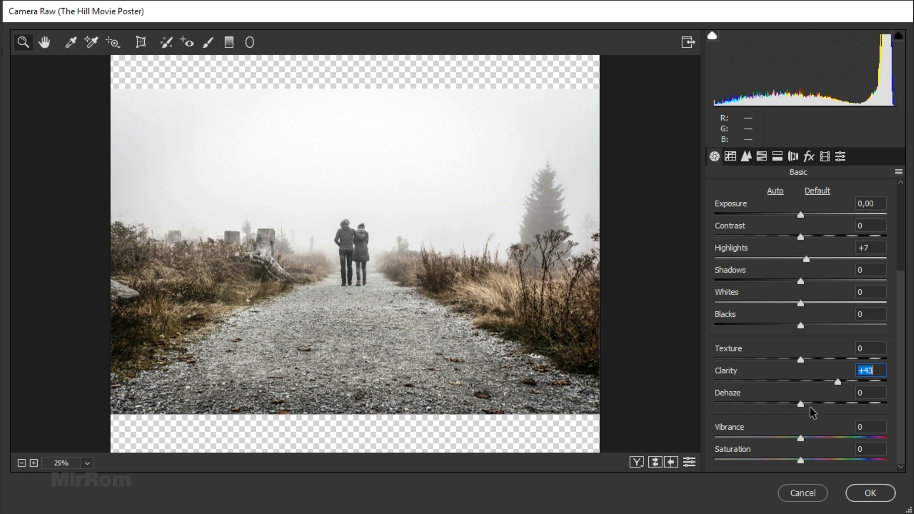
# Set Dehaze to +18, Temperature to +17 and Tint to -25 in the Camera Raw Filter and apply it to the road
pyautogui.moveTo(802, 405); pyautogui.dragTo(821, 406)
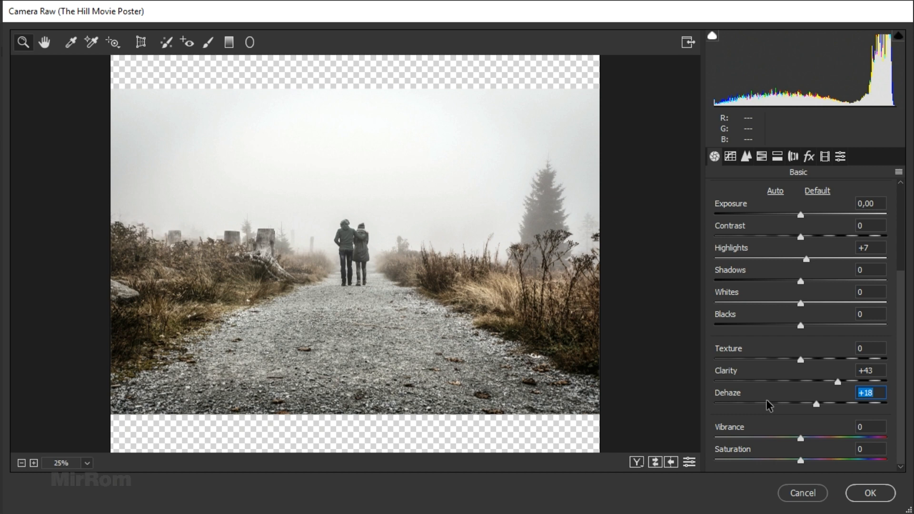
pyautogui.scroll(5, 884, 309)
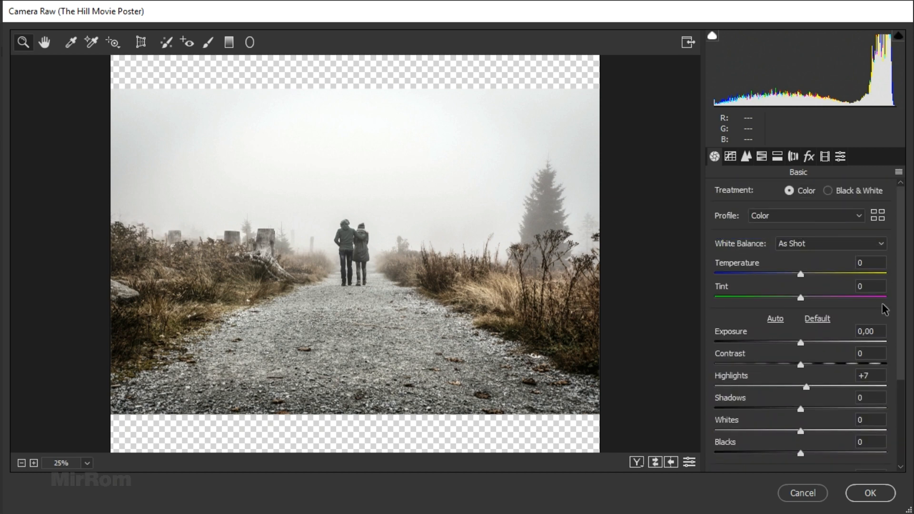
pyautogui.moveTo(803, 275); pyautogui.dragTo(780, 299)
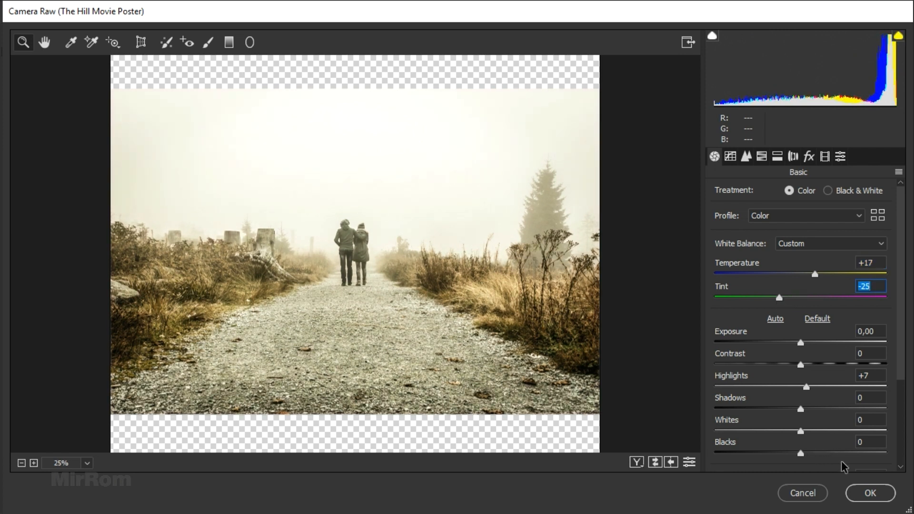
pyautogui.click(871, 493)
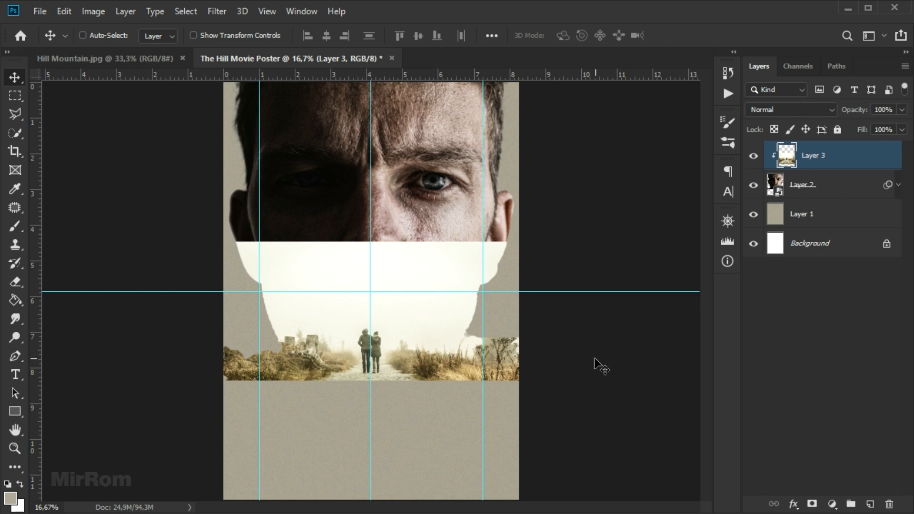
# Duplicate the road layer and place the copy unclipped directly beneath the model layer
pyautogui.hotkey('ctrl', 'j')
pyautogui.moveTo(831, 161); pyautogui.dragTo(829, 235)
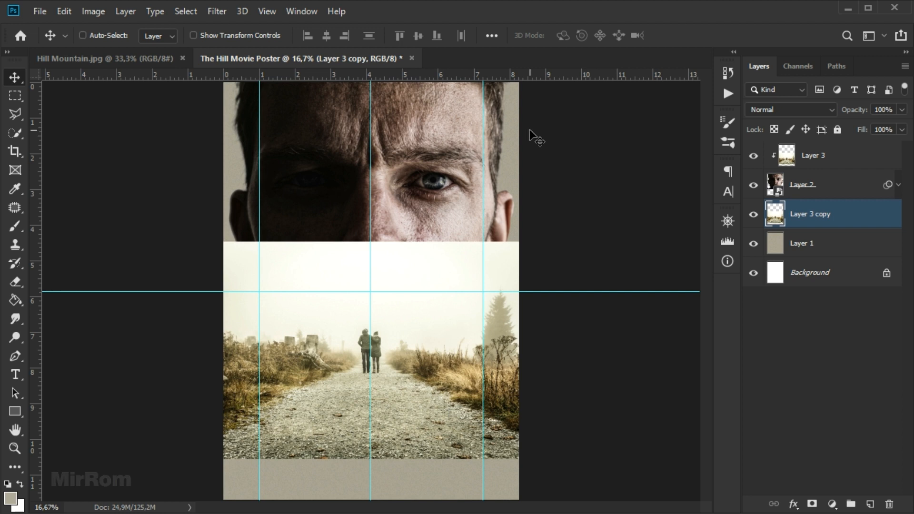
# Add a layer mask to the clipped road layer and fade its sky with black-to-transparent linear gradients, revealing the face down to the mouth
pyautogui.click(816, 163)
pyautogui.click(754, 156)
pyautogui.click(754, 156)
pyautogui.click(811, 503)
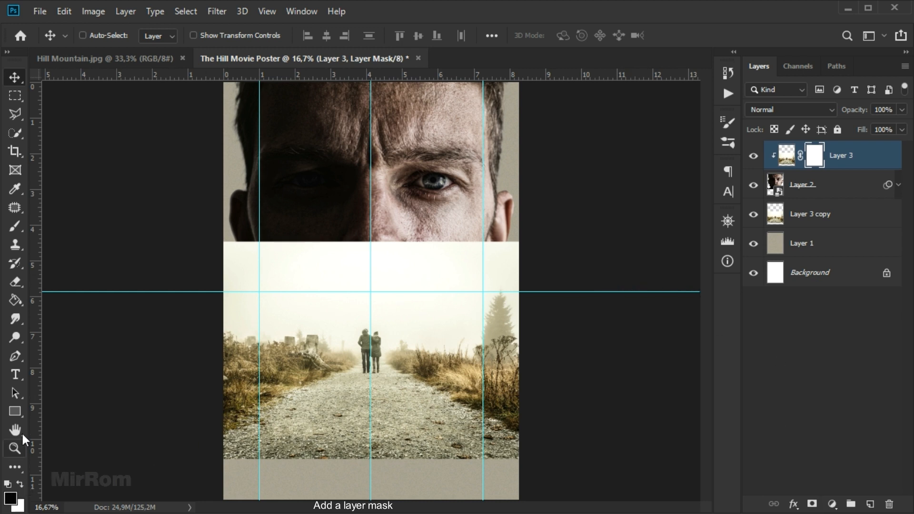
pyautogui.moveTo(17, 306); pyautogui.dragTo(107, 302)
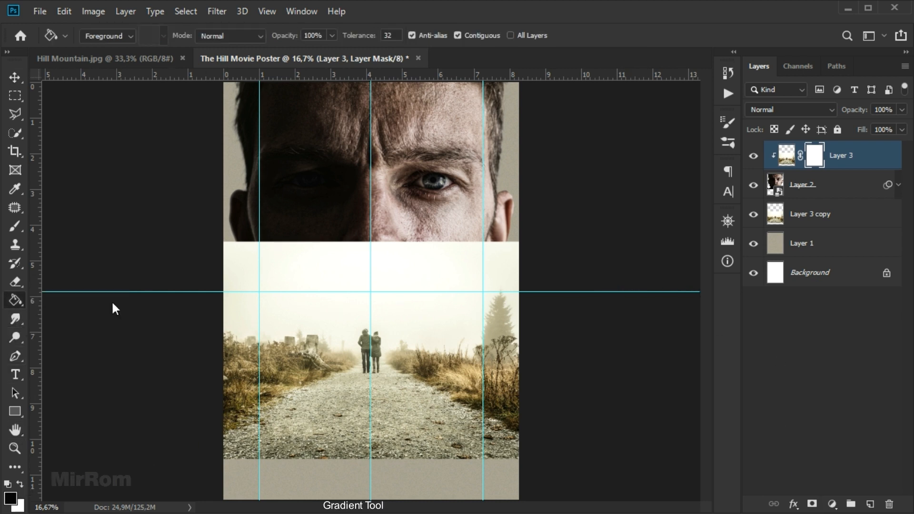
pyautogui.moveTo(413, 222); pyautogui.dragTo(412, 293)
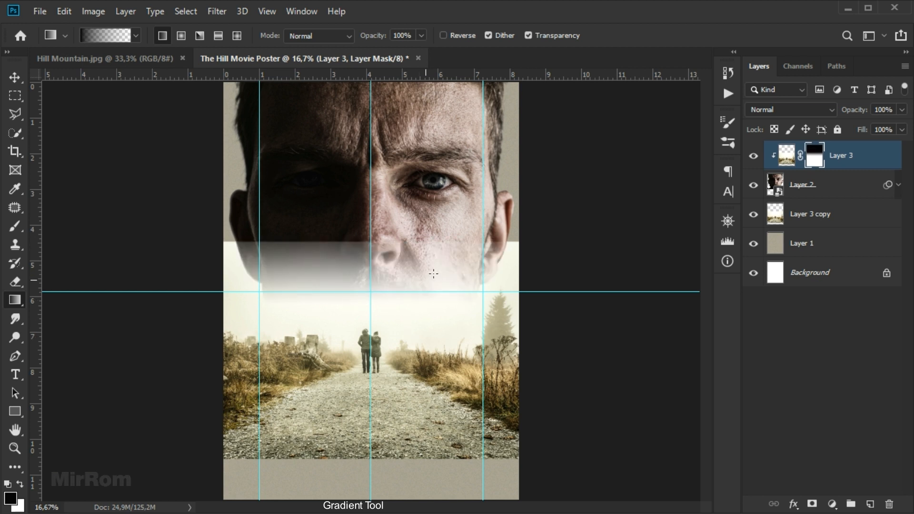
pyautogui.moveTo(415, 186); pyautogui.dragTo(412, 280)
pyautogui.moveTo(412, 343); pyautogui.dragTo(412, 343)
pyautogui.moveTo(408, 232); pyautogui.dragTo(408, 345)
pyautogui.moveTo(436, 158); pyautogui.dragTo(436, 342)
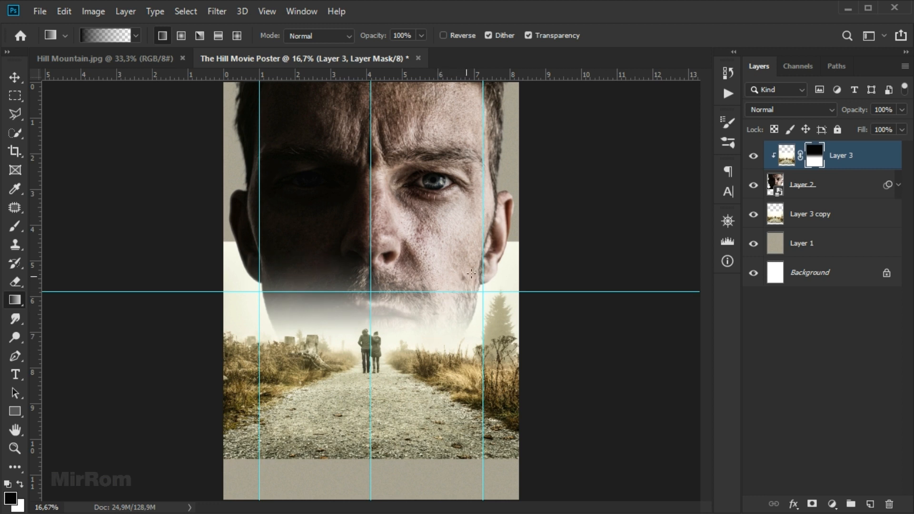
pyautogui.moveTo(429, 139); pyautogui.dragTo(435, 350)
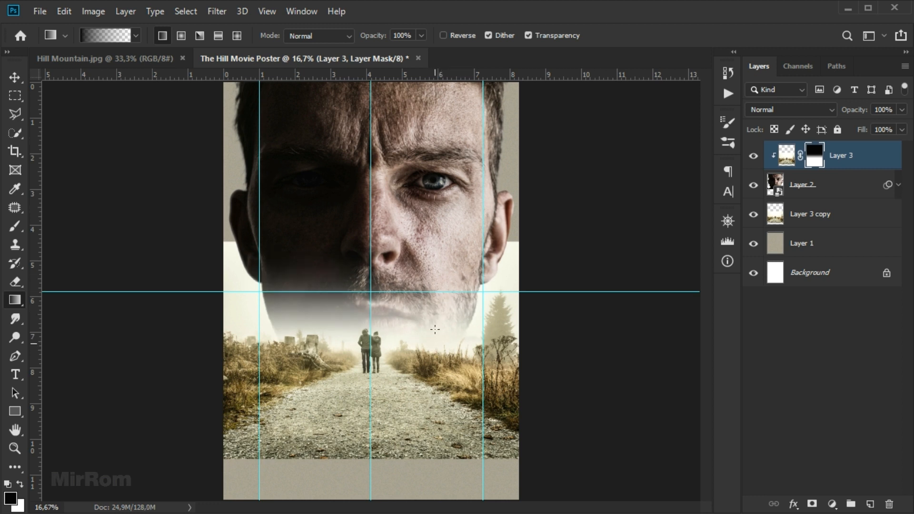
pyautogui.press('v')
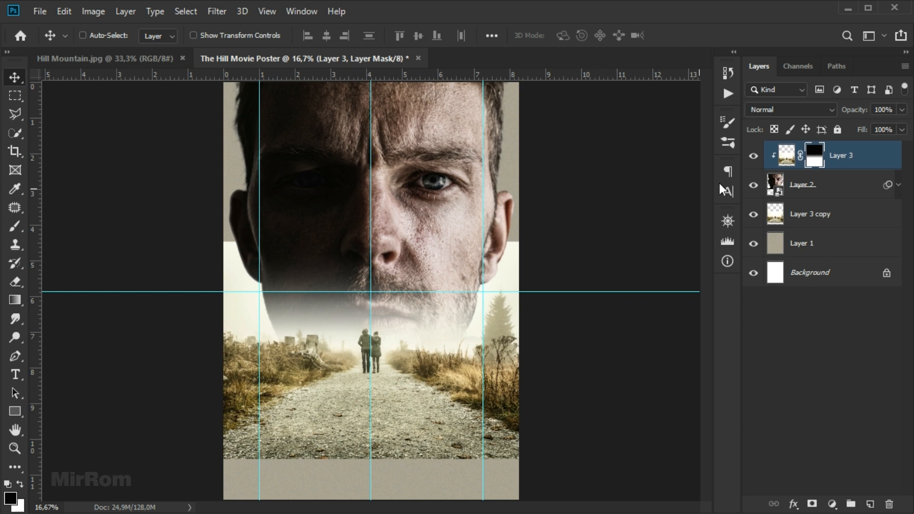
# Mask the road copy with black-to-transparent gradients that fade its upper edge into the beige background, and hide the guides
pyautogui.click(827, 217)
pyautogui.click(812, 503)
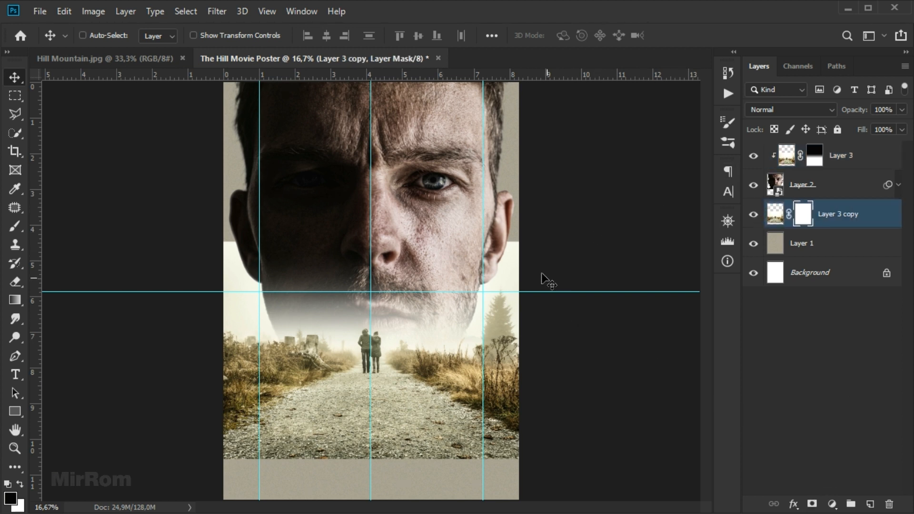
pyautogui.press('g')
pyautogui.moveTo(510, 285); pyautogui.dragTo(510, 341)
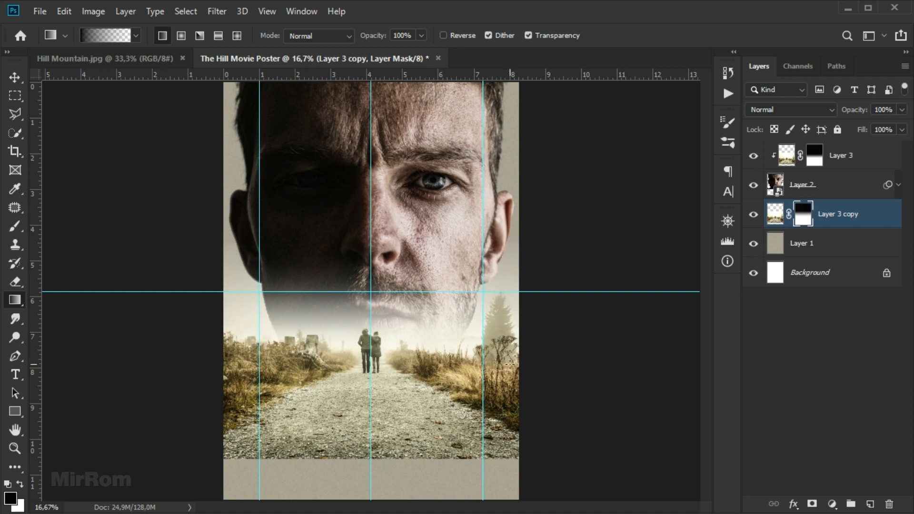
pyautogui.moveTo(515, 246); pyautogui.dragTo(515, 293)
pyautogui.hotkey('ctrl', ';')
pyautogui.press('v')
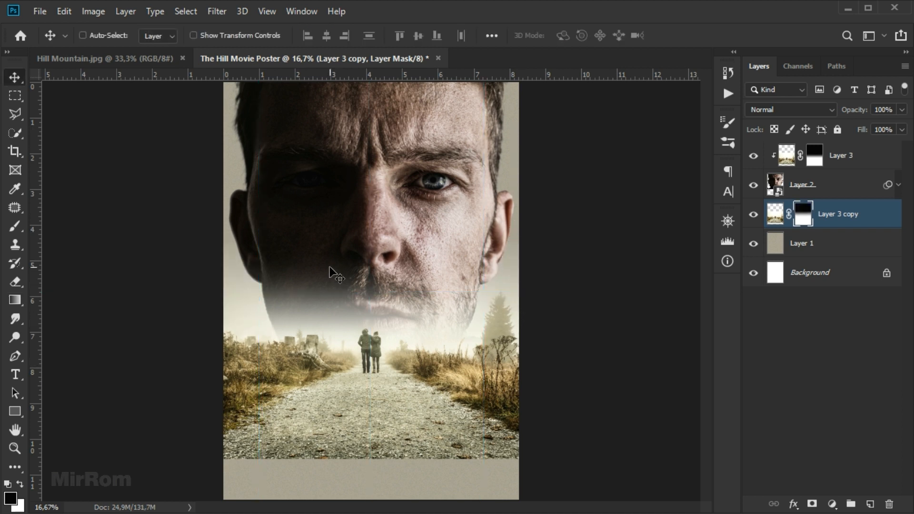
# Copy the hill mountain photo into The Hill Movie Poster above the clipped road layer and close Hill Mountain.jpg
pyautogui.click(840, 158)
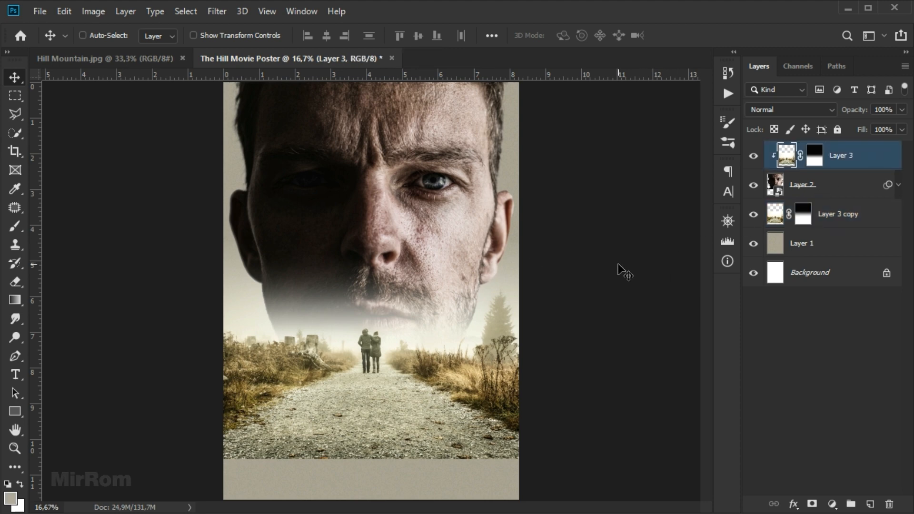
pyautogui.click(157, 61)
pyautogui.moveTo(157, 60); pyautogui.dragTo(267, 56)
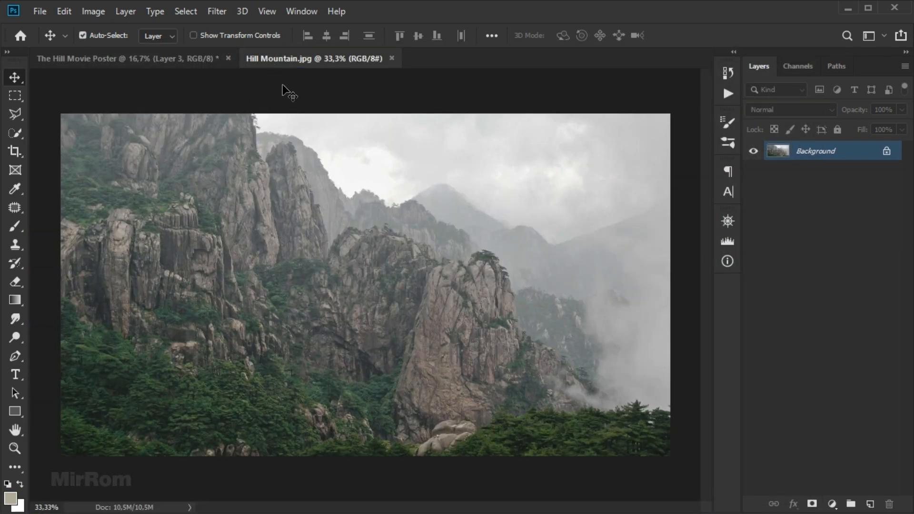
pyautogui.moveTo(271, 166); pyautogui.dragTo(450, 242)
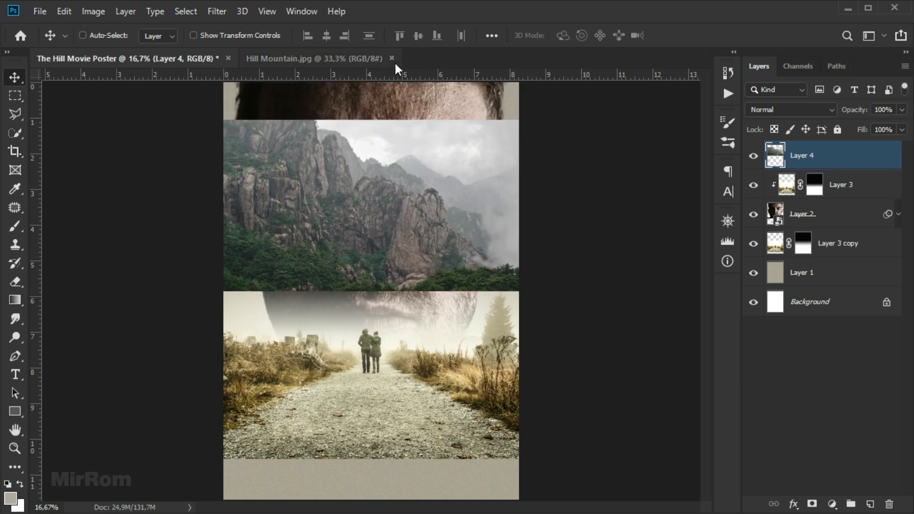
pyautogui.click(392, 58)
# Clip the mountain photo to the model, then enlarge and shift it so the rocky peak covers the shadowed half of the face
pyautogui.moveTo(403, 162); pyautogui.dragTo(404, 125)
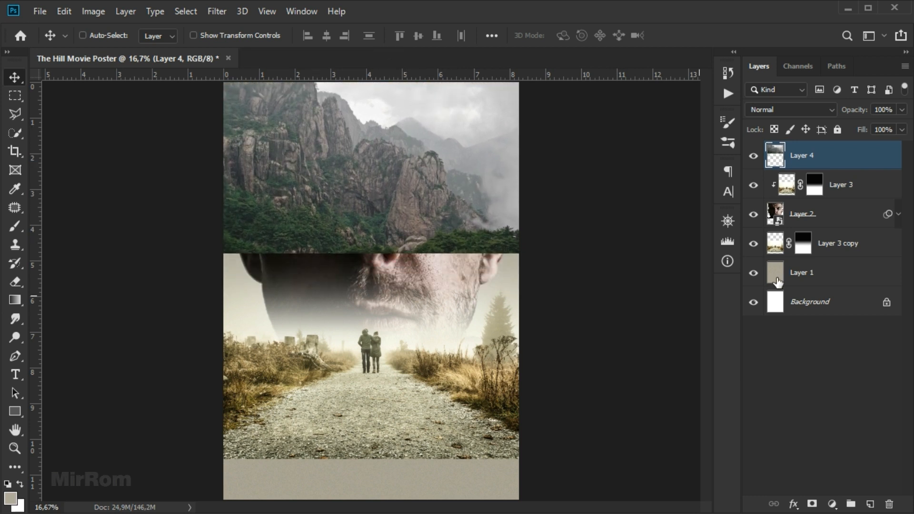
pyautogui.keyDown('alt'); pyautogui.click(852, 170); pyautogui.keyUp('alt')
pyautogui.hotkey('ctrl', 't')
pyautogui.moveTo(371, 252); pyautogui.dragTo(372, 266)
pyautogui.moveTo(533, 288); pyautogui.dragTo(601, 338)
pyautogui.moveTo(580, 310); pyautogui.dragTo(384, 282)
pyautogui.moveTo(222, 334); pyautogui.dragTo(224, 359)
pyautogui.moveTo(431, 359); pyautogui.dragTo(433, 361)
pyautogui.moveTo(367, 238)
pyautogui.mouseDown()
pyautogui.moveTo(375, 238)
pyautogui.moveTo(355, 240)
pyautogui.mouseUp()
pyautogui.click(686, 39)
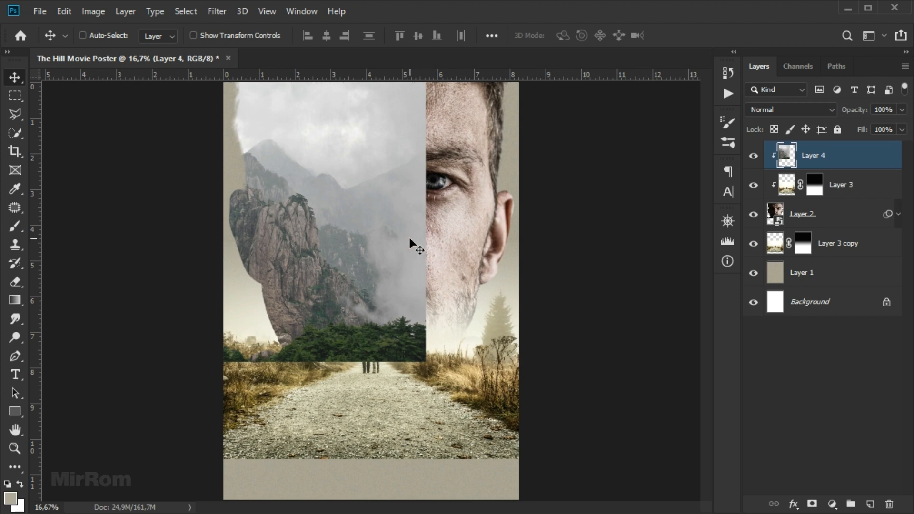
# Start a Shadows/Highlights adjustment on the mountain layer with shadows amount 19%, tone 21% and radius 58 px
pyautogui.click(94, 11)
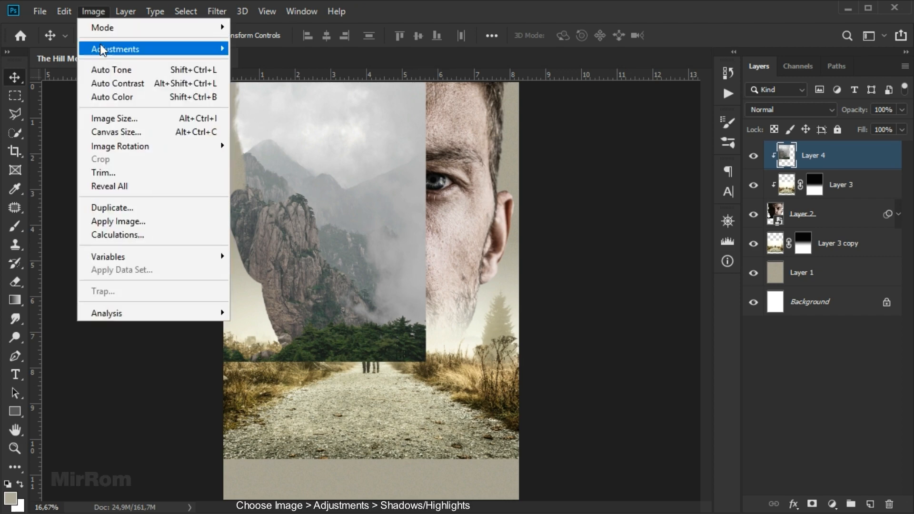
pyautogui.moveTo(99, 45)
pyautogui.click(348, 291)
pyautogui.moveTo(560, 130); pyautogui.dragTo(574, 175)
pyautogui.moveTo(561, 132); pyautogui.dragTo(567, 153)
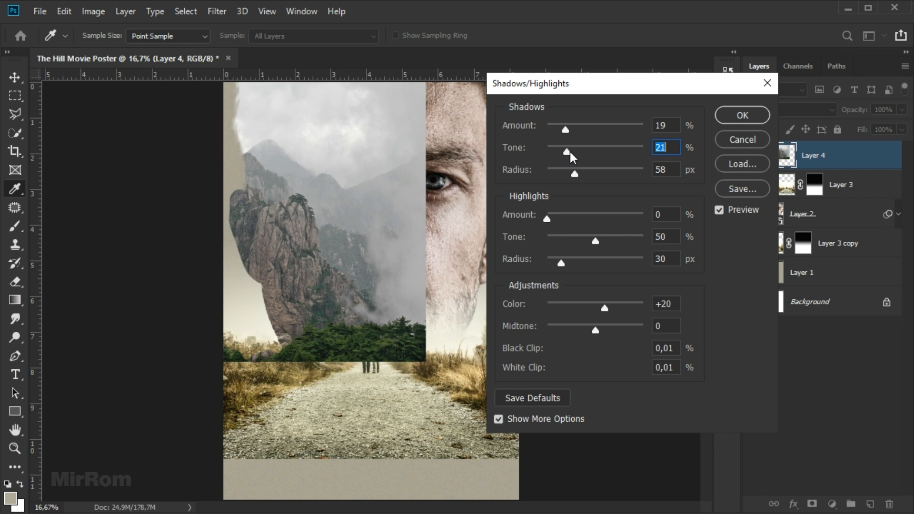
# Set the highlights amount to 71%, tone 31% and radius 73 px, set color to 0, and apply the adjustment
pyautogui.moveTo(555, 222); pyautogui.dragTo(616, 221)
pyautogui.moveTo(561, 263); pyautogui.dragTo(582, 260)
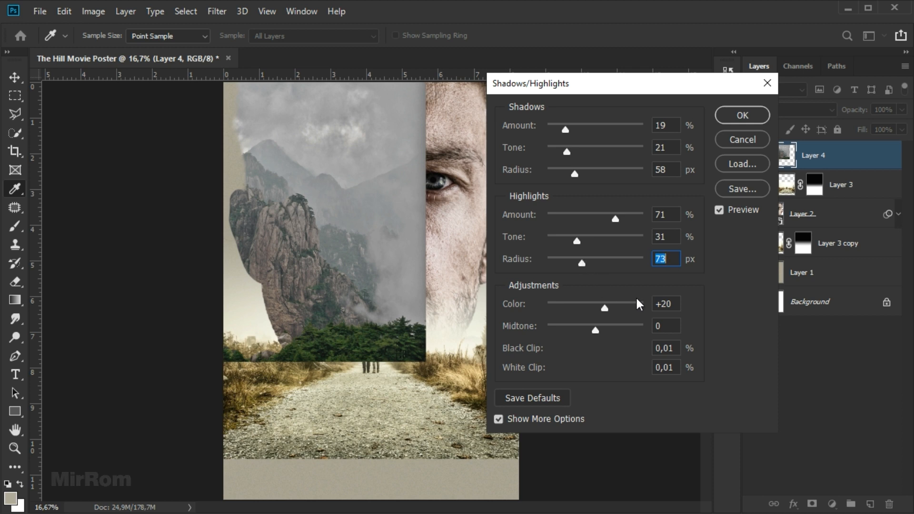
pyautogui.click(648, 303)
pyautogui.write('0')
pyautogui.click(719, 211)
pyautogui.click(719, 211)
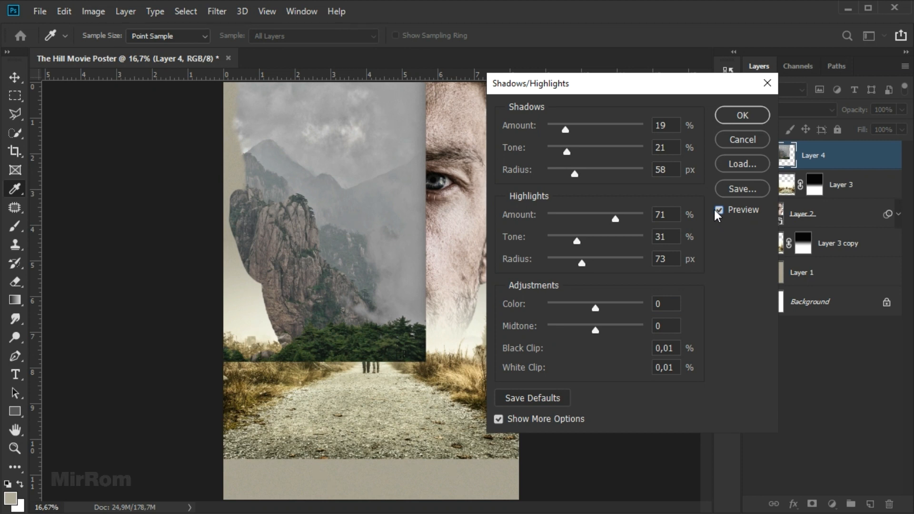
pyautogui.click(743, 118)
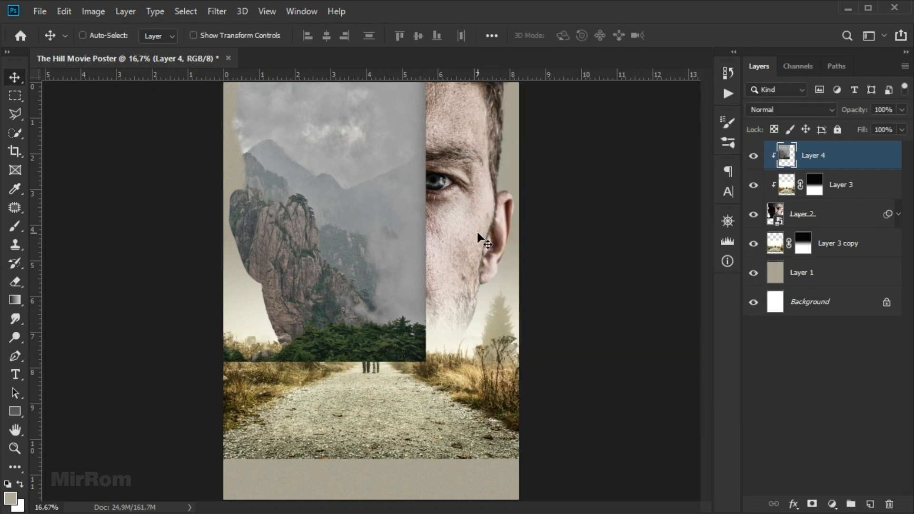
# Apply Color Balance to the mountain layer's midtones with levels 0, +10 and -17, leaving Preserve Luminosity off
pyautogui.click(94, 11)
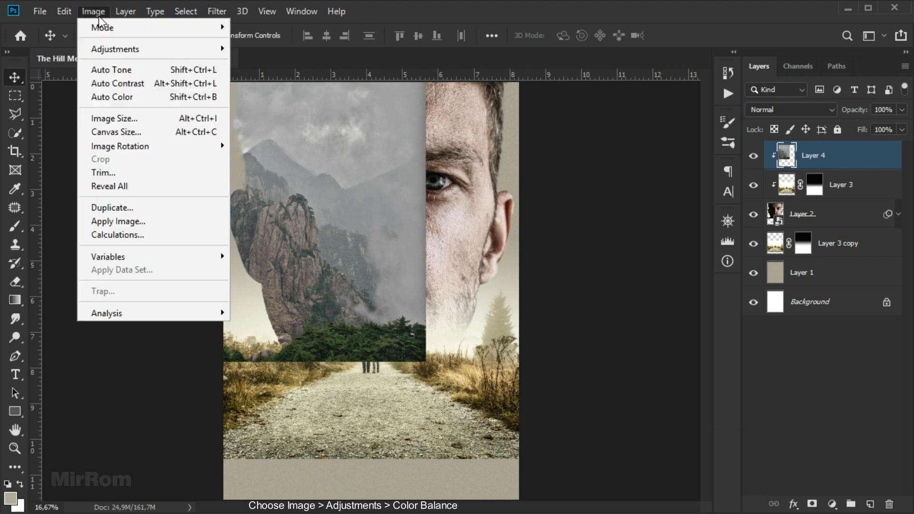
pyautogui.moveTo(113, 49)
pyautogui.click(269, 137)
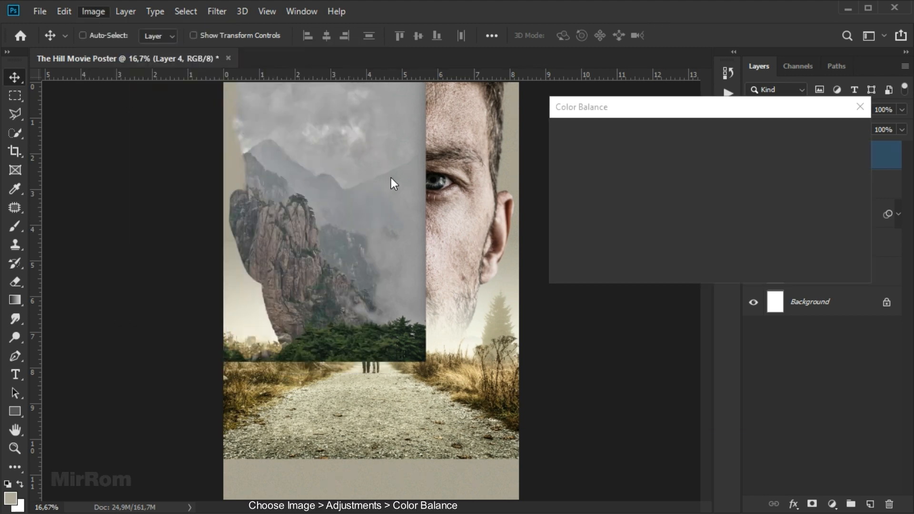
pyautogui.moveTo(681, 187)
pyautogui.mouseDown()
pyautogui.moveTo(694, 189)
pyautogui.moveTo(655, 201)
pyautogui.moveTo(670, 201)
pyautogui.mouseUp()
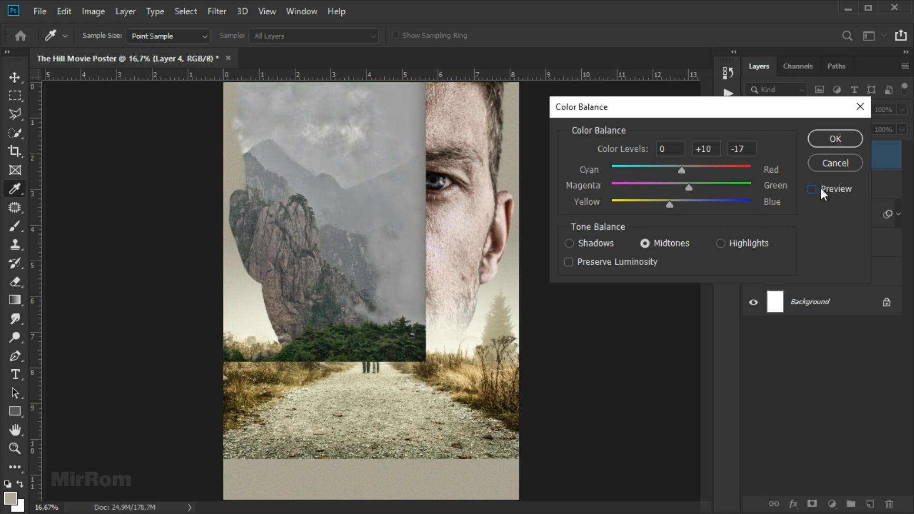
pyautogui.click(828, 139)
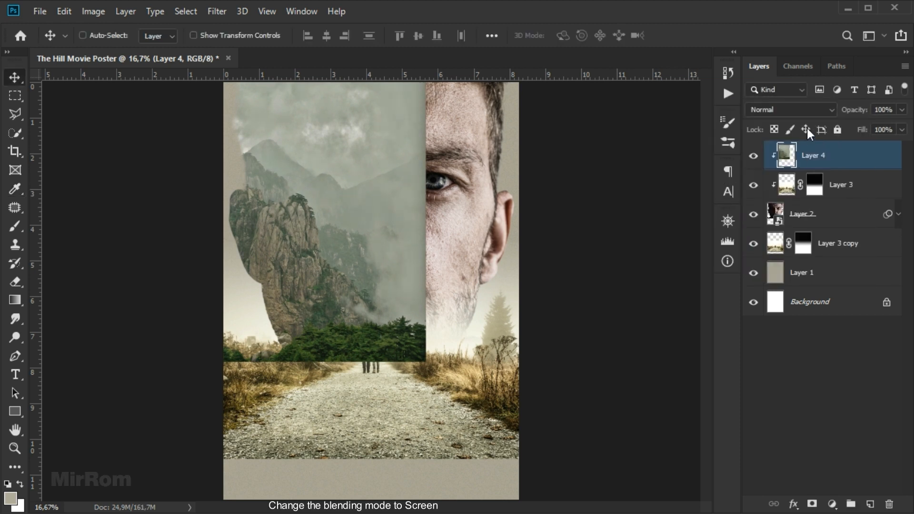
# Blend the mountain layer into the face with Screen mode at 92% opacity
pyautogui.click(809, 110)
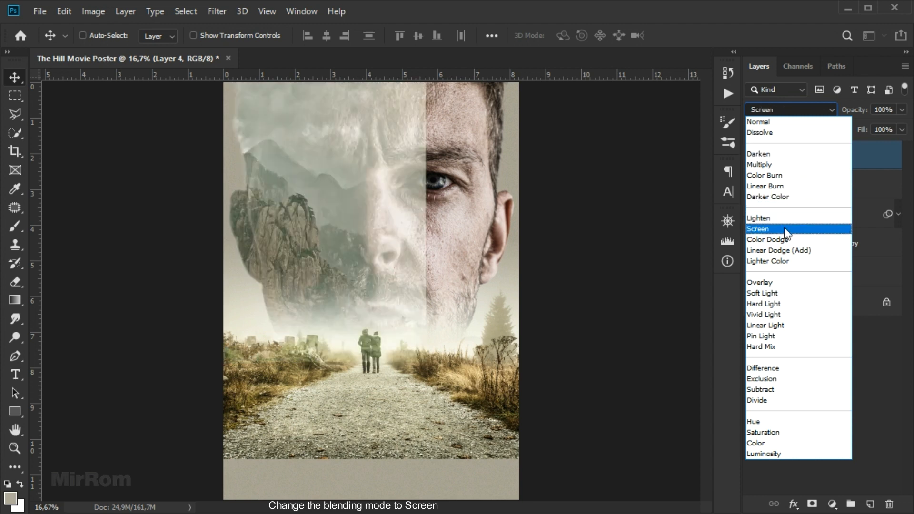
pyautogui.click(784, 230)
pyautogui.click(901, 110)
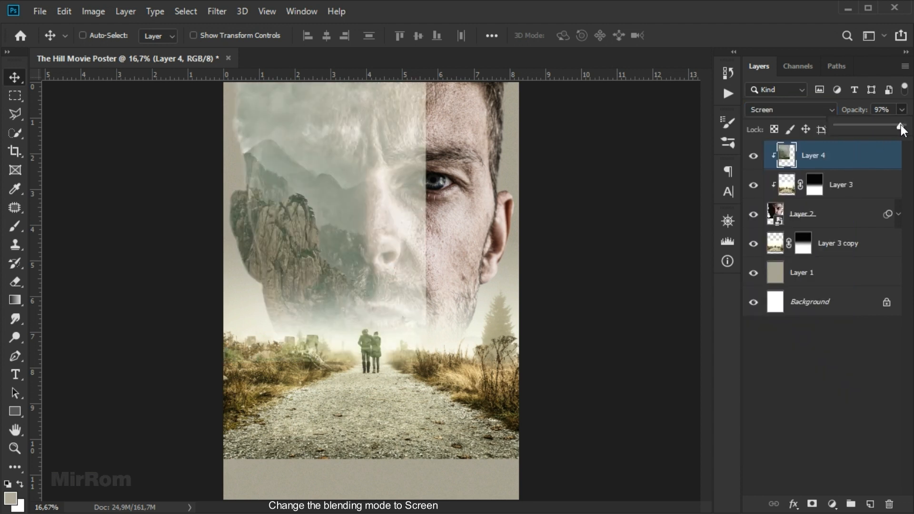
pyautogui.click(871, 155)
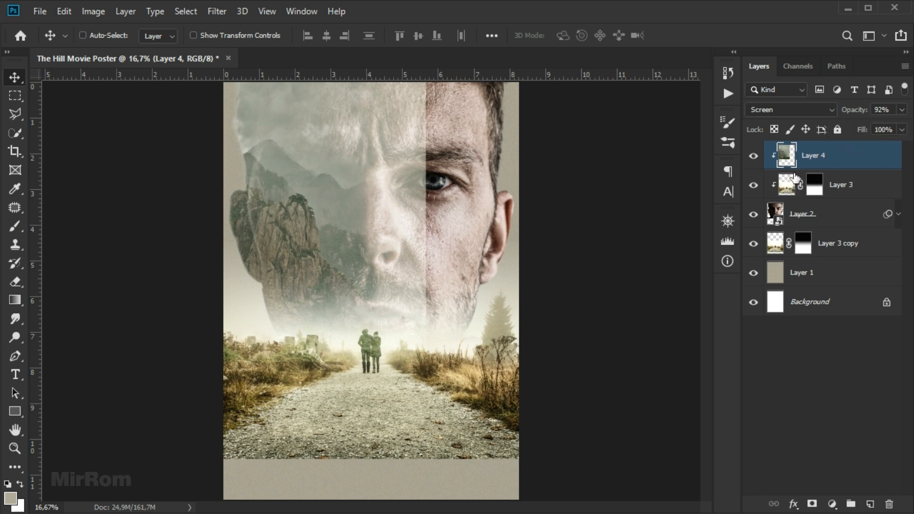
pyautogui.moveTo(402, 222)
pyautogui.mouseDown()
pyautogui.moveTo(410, 222)
pyautogui.moveTo(401, 220)
pyautogui.mouseUp()
# Add a layer mask to the mountain layer and hide its hard edge over the lit half of the face with a soft 1300 px black brush
pyautogui.click(812, 503)
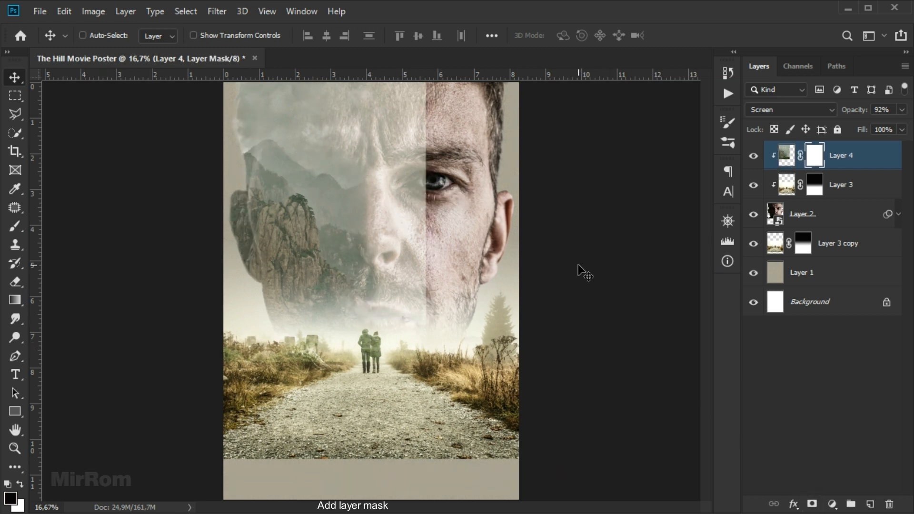
pyautogui.moveTo(23, 222); pyautogui.dragTo(68, 230)
pyautogui.rightClick(433, 159)
pyautogui.click(502, 223)
pyautogui.click(508, 308)
pyautogui.click(512, 111)
pyautogui.press(']')
pyautogui.press(']')
pyautogui.press(']')
pyautogui.press(']')
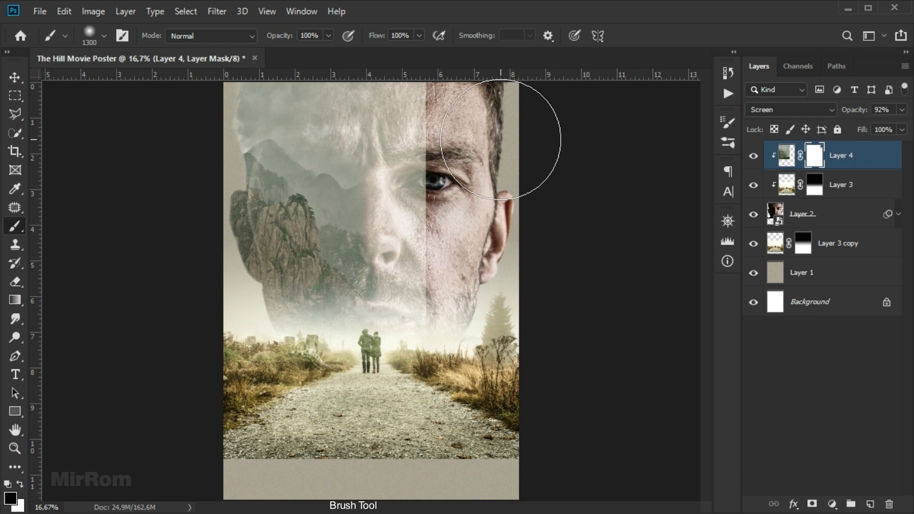
pyautogui.moveTo(465, 135)
pyautogui.mouseDown()
pyautogui.moveTo(464, 112)
pyautogui.moveTo(453, 220)
pyautogui.moveTo(457, 157)
pyautogui.moveTo(463, 307)
pyautogui.moveTo(461, 231)
pyautogui.mouseUp()
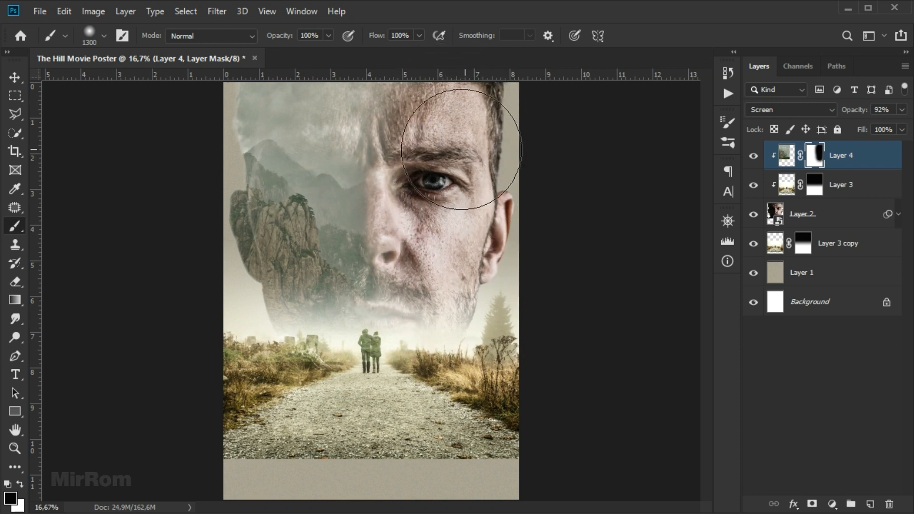
pyautogui.moveTo(425, 293); pyautogui.dragTo(447, 328)
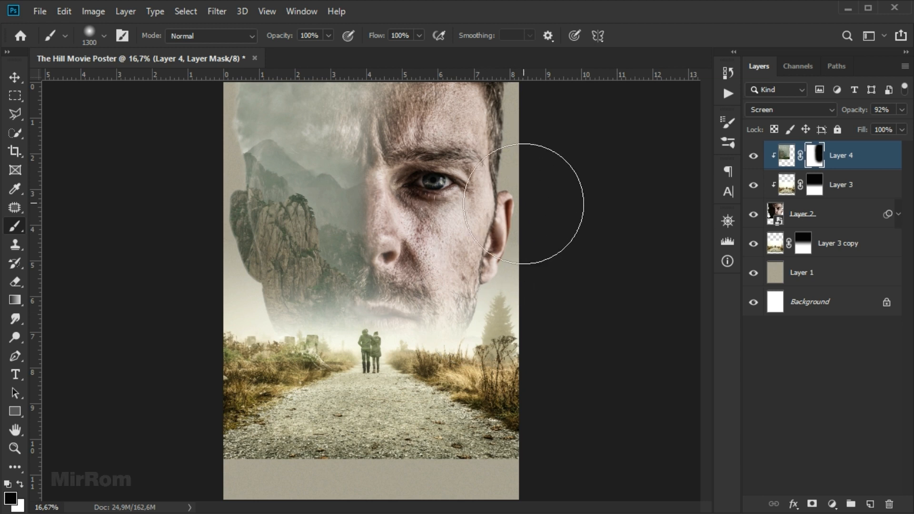
# Lower the brush opacity to 40% and paint the mask to fade the mountain's cloudy sky over the forehead and hair
pyautogui.hotkey('ctrl', '-')
pyautogui.click(328, 35)
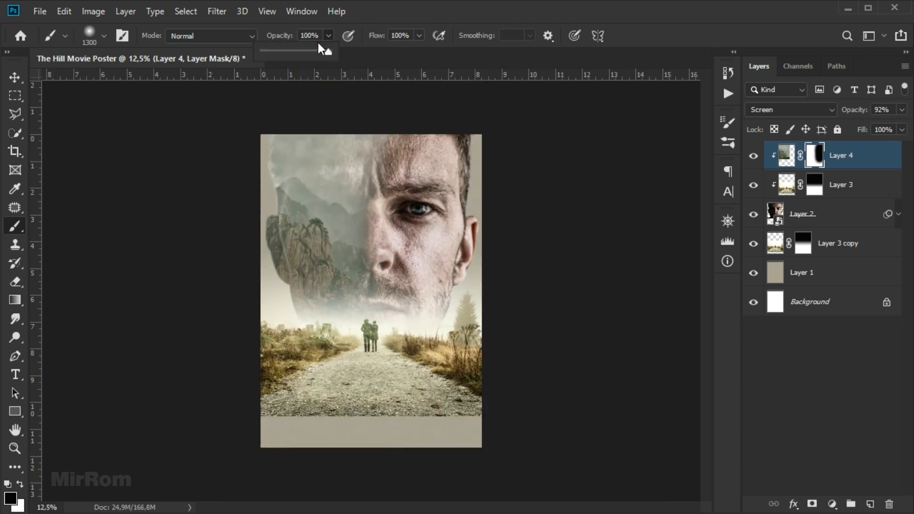
pyautogui.moveTo(288, 55); pyautogui.dragTo(289, 55)
pyautogui.moveTo(376, 100)
pyautogui.mouseDown()
pyautogui.moveTo(395, 154)
pyautogui.moveTo(298, 105)
pyautogui.moveTo(354, 123)
pyautogui.moveTo(356, 144)
pyautogui.moveTo(331, 129)
pyautogui.moveTo(237, 131)
pyautogui.moveTo(208, 154)
pyautogui.moveTo(239, 167)
pyautogui.moveTo(235, 148)
pyautogui.moveTo(214, 162)
pyautogui.mouseUp()
pyautogui.press('[')
pyautogui.press('[')
pyautogui.press('[')
pyautogui.press('[')
pyautogui.press('[')
pyautogui.press('[')
pyautogui.press('[')
pyautogui.press(']')
pyautogui.press(']')
pyautogui.press(']')
pyautogui.press(']')
pyautogui.press(']')
pyautogui.press(']')
pyautogui.press(']')
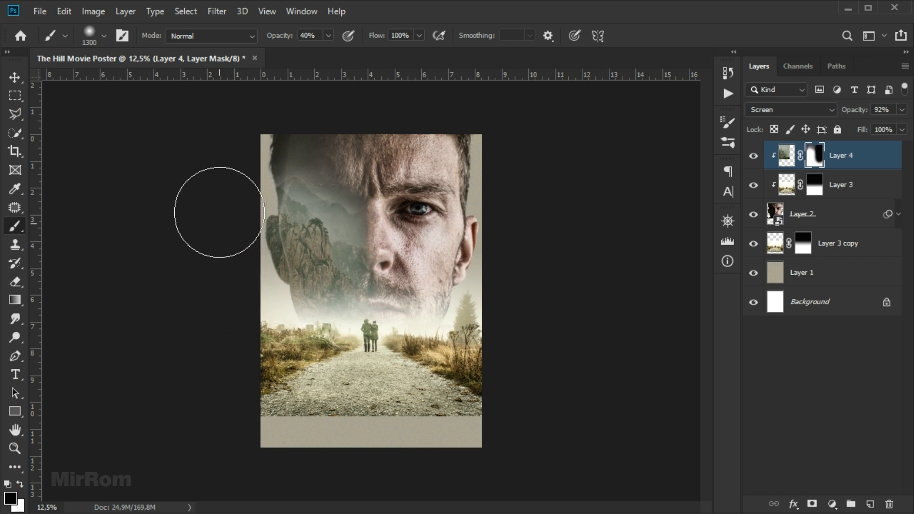
# Refine the mountain mask around the shadowed side of the face with a 400 px black brush at 24% opacity
pyautogui.hotkey('ctrl', '+')
pyautogui.hotkey('ctrl', '+')
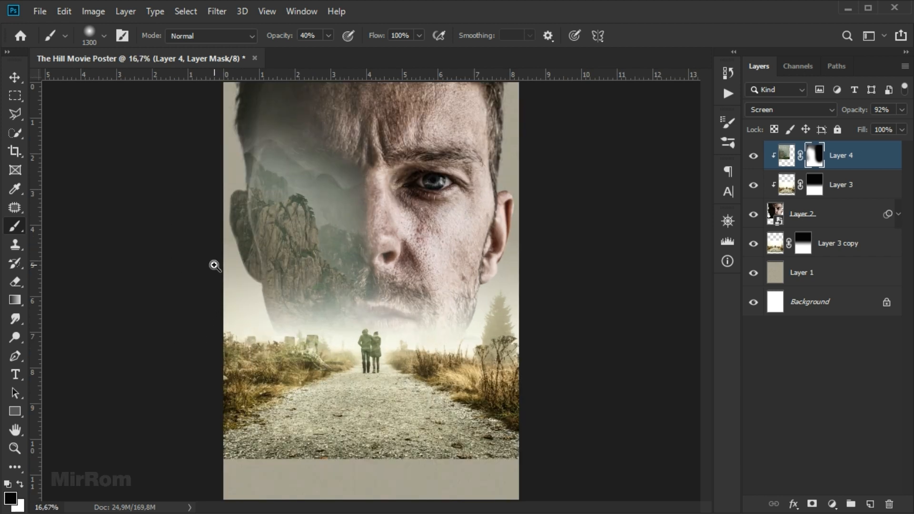
pyautogui.moveTo(288, 37); pyautogui.dragTo(274, 39)
pyautogui.press('[')
pyautogui.press('[')
pyautogui.press('[')
pyautogui.press('[')
pyautogui.press('[')
pyautogui.press('[')
pyautogui.press('[')
pyautogui.press('[')
pyautogui.press('[')
pyautogui.scroll(3, 219, 255)
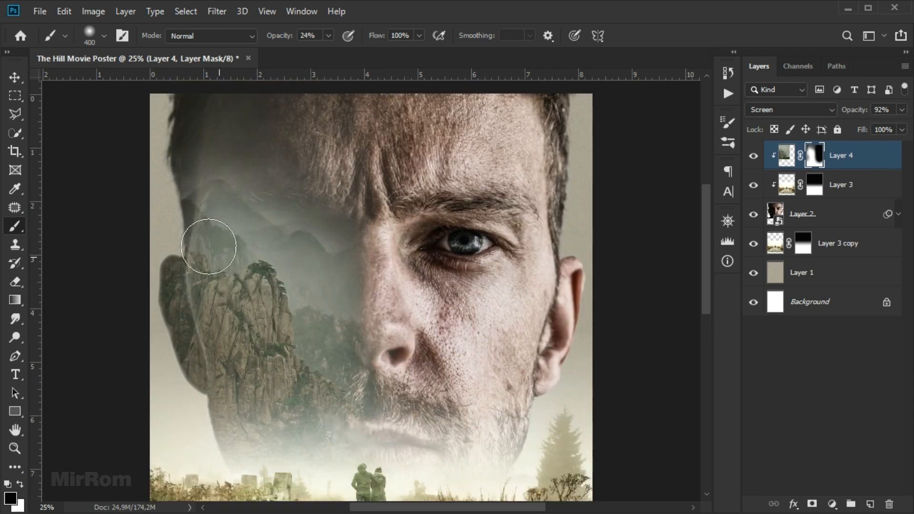
pyautogui.scroll(-3, 541, 276)
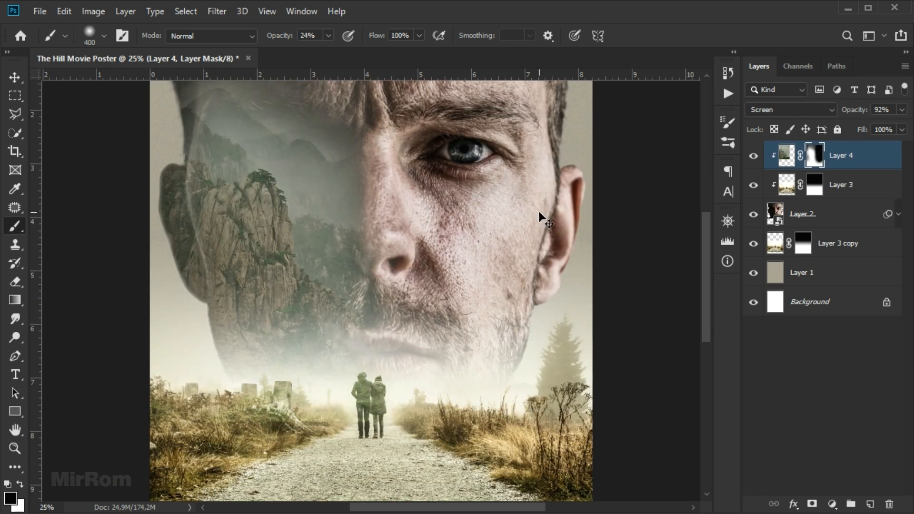
pyautogui.hotkey('ctrl', '-')
pyautogui.press('v')
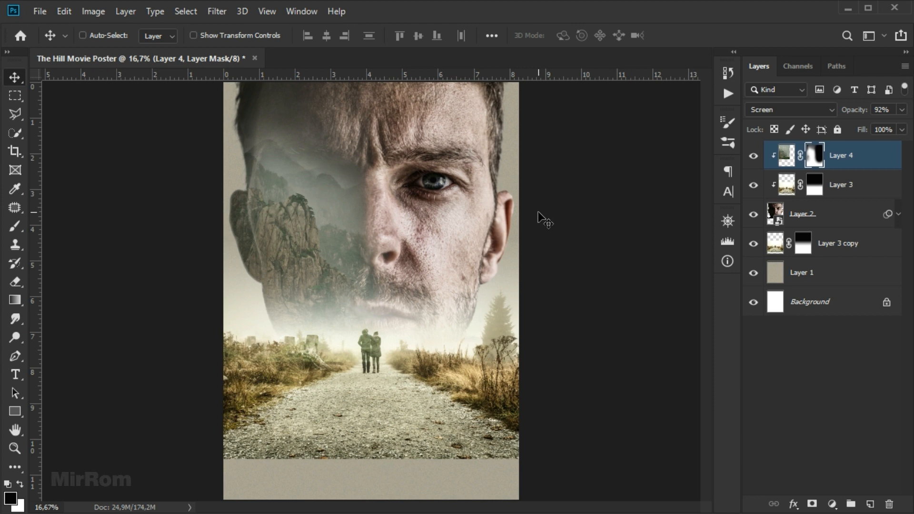
# Create a new top layer and darken the lower part of the poster with upward black-to-transparent linear gradients, undoing any excess pass
pyautogui.click(786, 155)
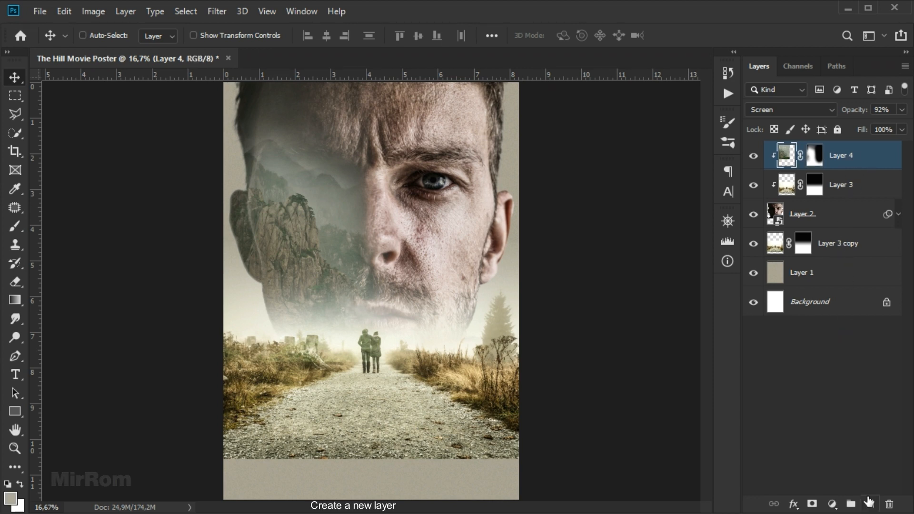
pyautogui.click(868, 501)
pyautogui.click(7, 485)
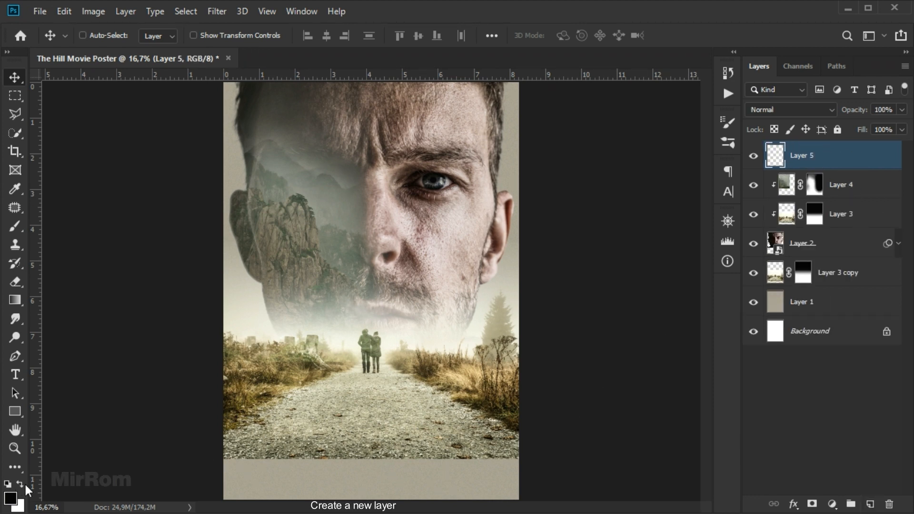
pyautogui.hotkey('ctrl', '-')
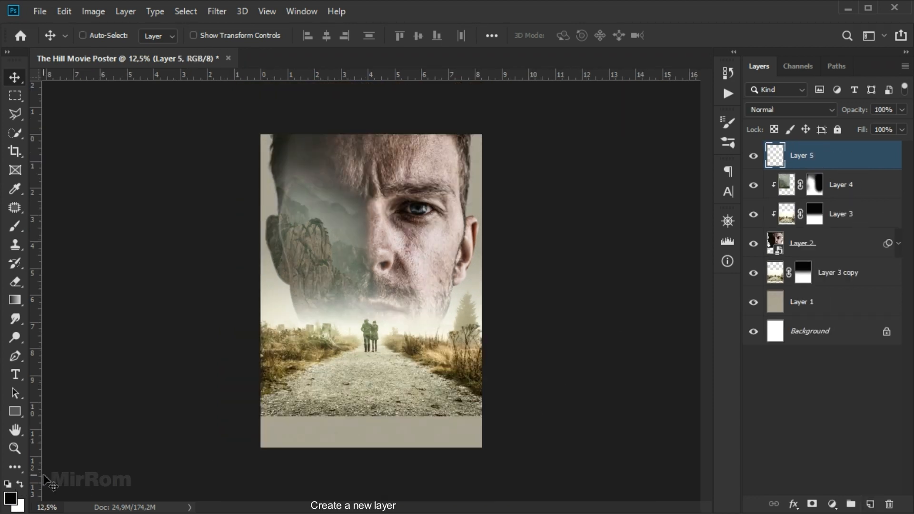
pyautogui.click(15, 300)
pyautogui.click(127, 296)
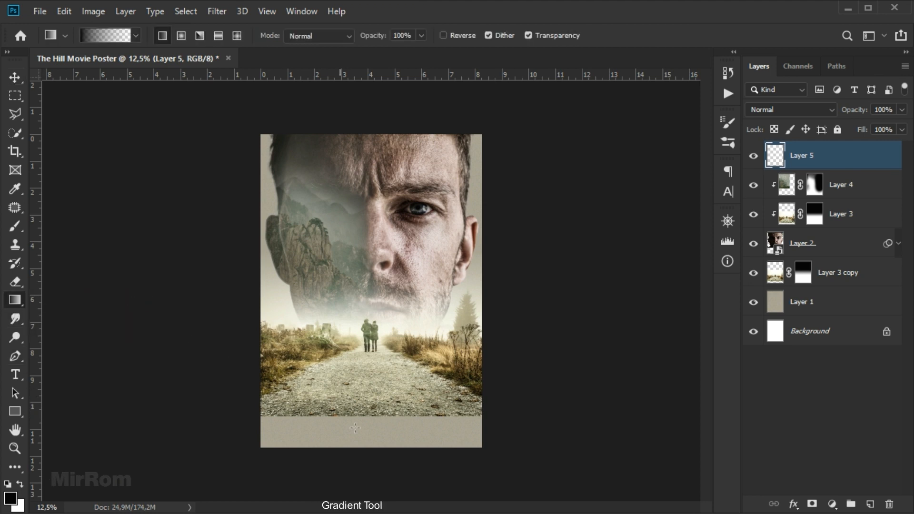
pyautogui.moveTo(386, 455); pyautogui.dragTo(391, 343)
pyautogui.moveTo(378, 439); pyautogui.dragTo(378, 345)
pyautogui.moveTo(361, 485); pyautogui.dragTo(369, 350)
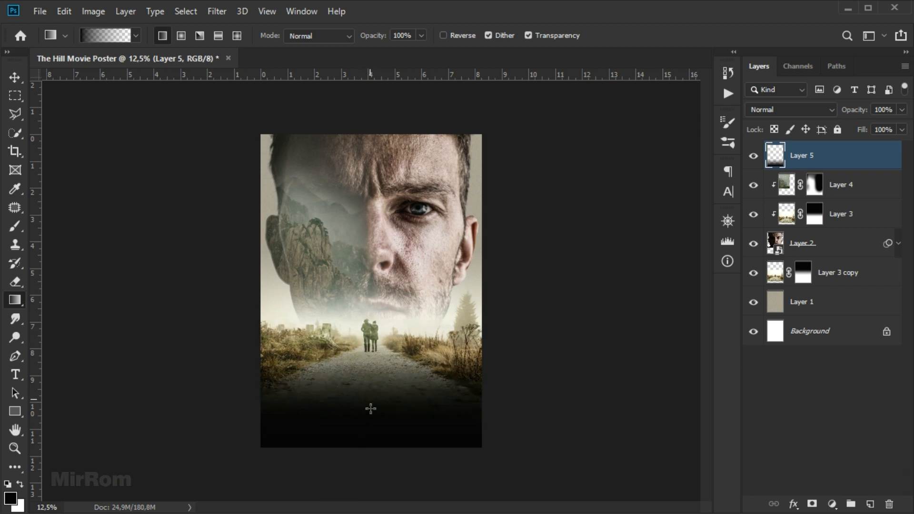
pyautogui.moveTo(370, 482); pyautogui.dragTo(373, 363)
pyautogui.hotkey('ctrl', 'z')
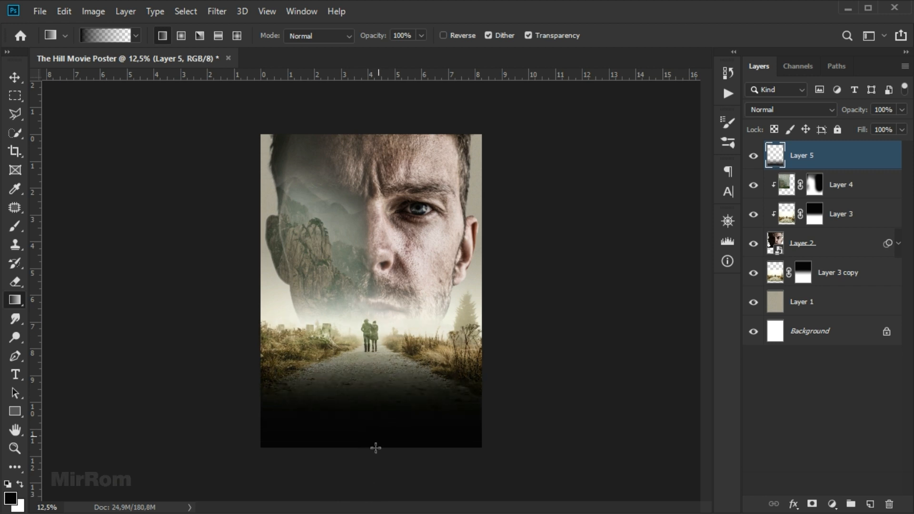
pyautogui.hotkey('ctrl', '+')
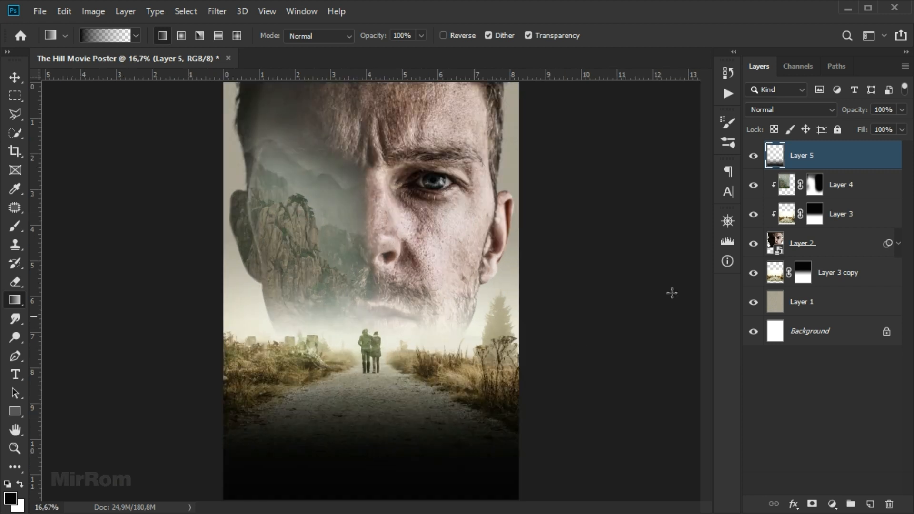
# Fade the lower edge of the road copy on its mask with black-to-transparent gradients, and compare the poster with and without the dark gradient layer
pyautogui.click(753, 273)
pyautogui.click(752, 275)
pyautogui.click(804, 276)
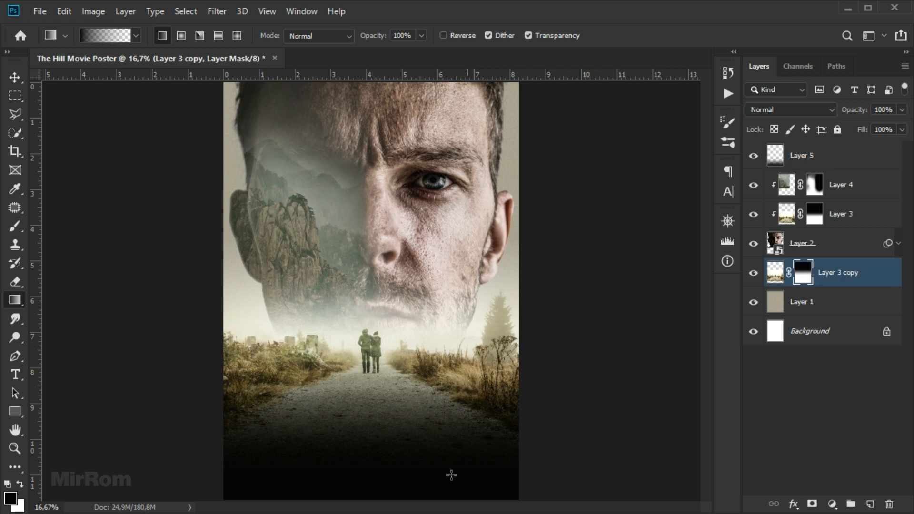
pyautogui.moveTo(397, 491); pyautogui.dragTo(402, 431)
pyautogui.moveTo(386, 490); pyautogui.dragTo(387, 412)
pyautogui.press('v')
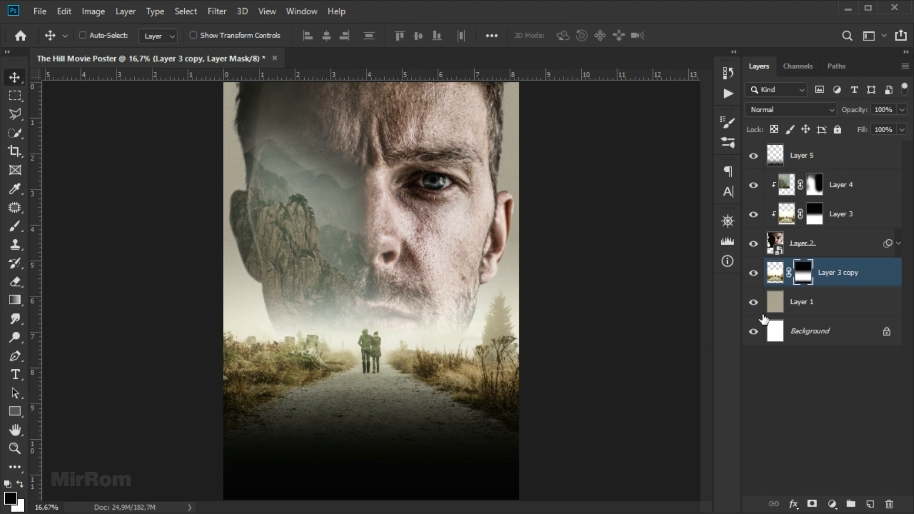
pyautogui.click(758, 159)
pyautogui.click(758, 158)
# Duplicate the beige texture layer, place the copy at the top of the stack and blend it as Multiply
pyautogui.click(821, 308)
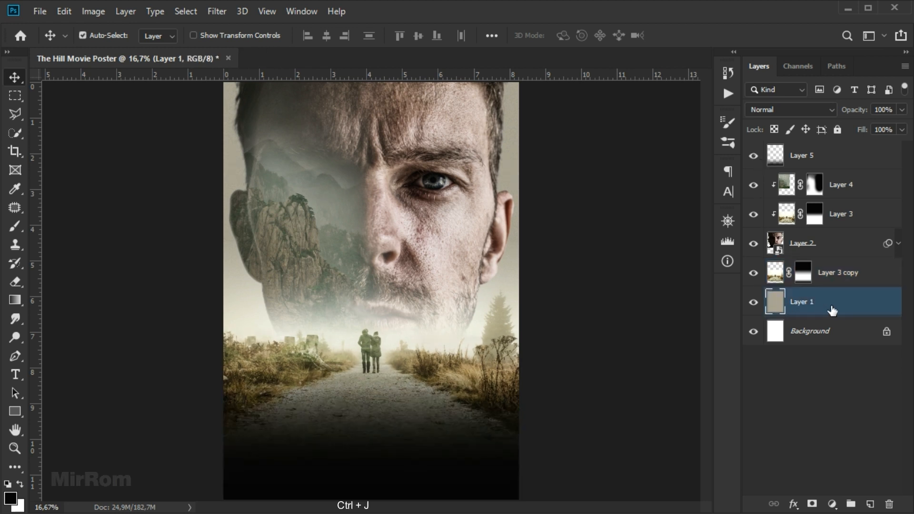
pyautogui.hotkey('ctrl', 'j')
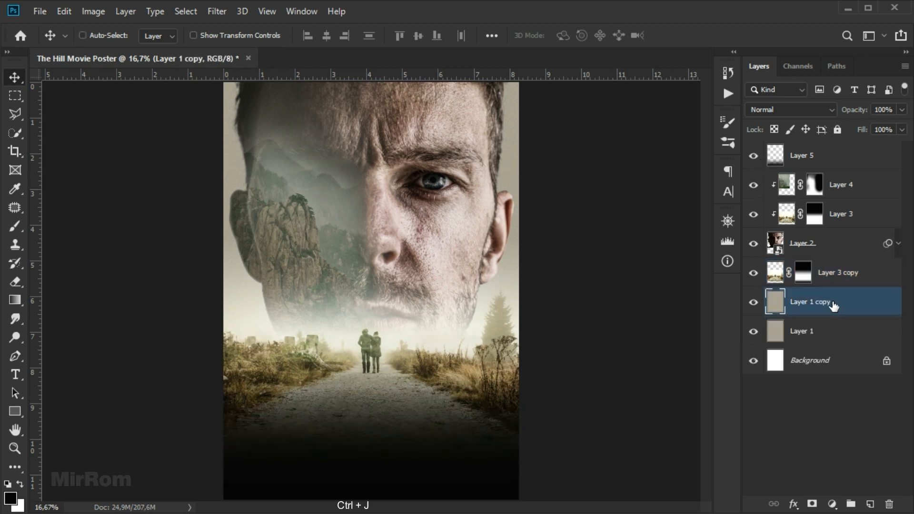
pyautogui.moveTo(833, 305); pyautogui.dragTo(836, 141)
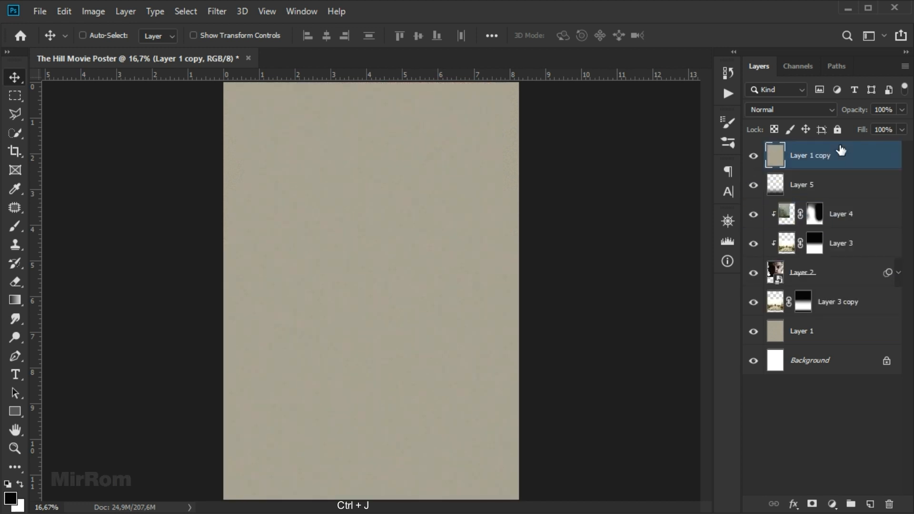
pyautogui.click(803, 114)
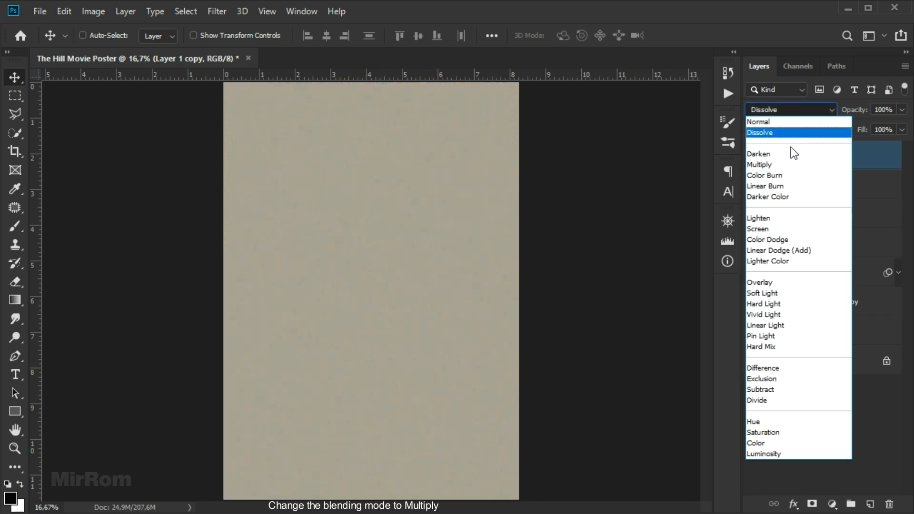
pyautogui.click(789, 164)
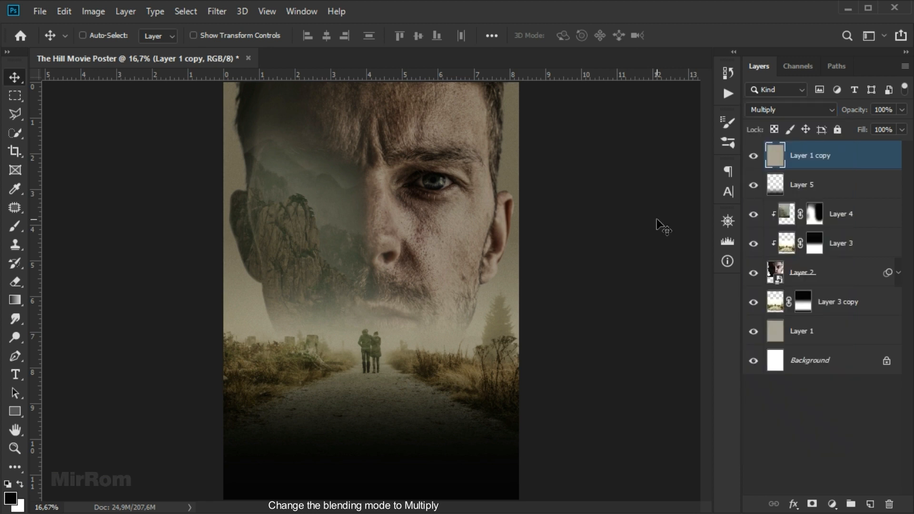
# Stamp all visible layers into a new top layer and open Smart Sharpen on it, previewing the face at 25%
pyautogui.press('ctrl')
pyautogui.hotkey('shift', 'ctrl', 'alt', 'e')
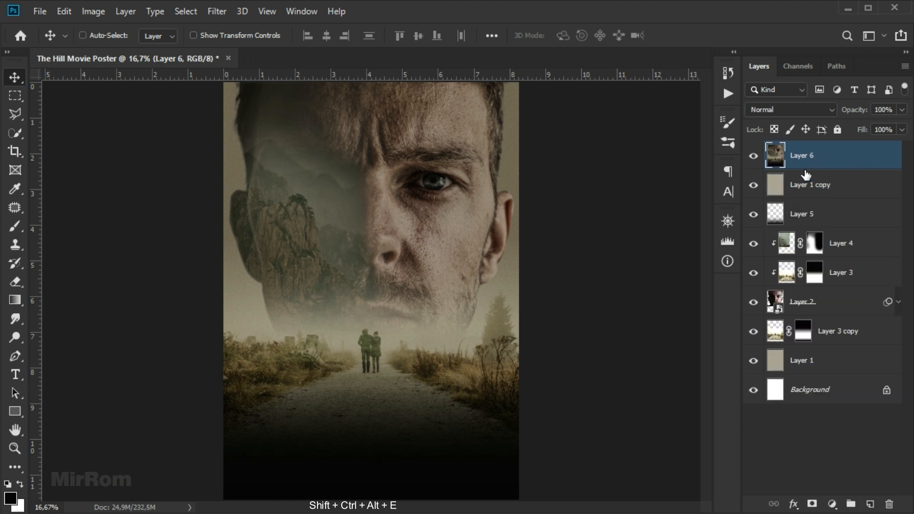
pyautogui.click(225, 15)
pyautogui.moveTo(349, 252)
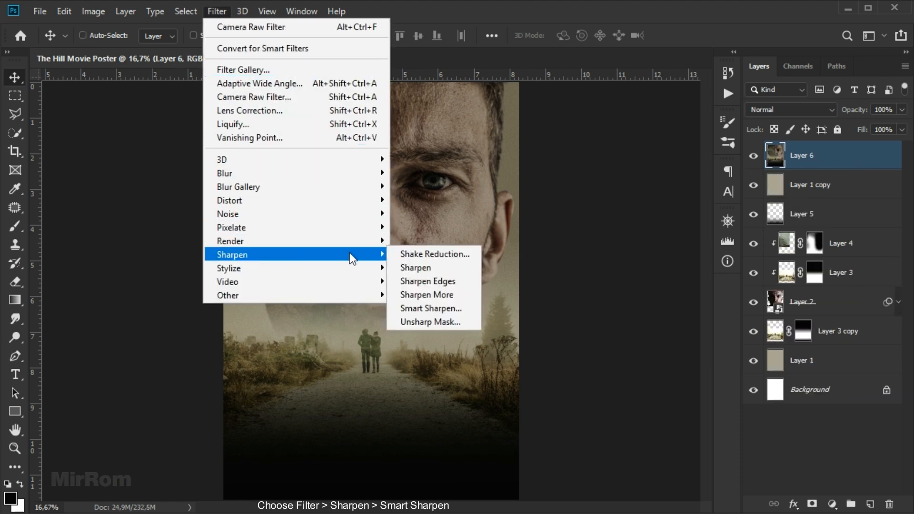
pyautogui.click(467, 310)
pyautogui.moveTo(384, 207); pyautogui.dragTo(312, 292)
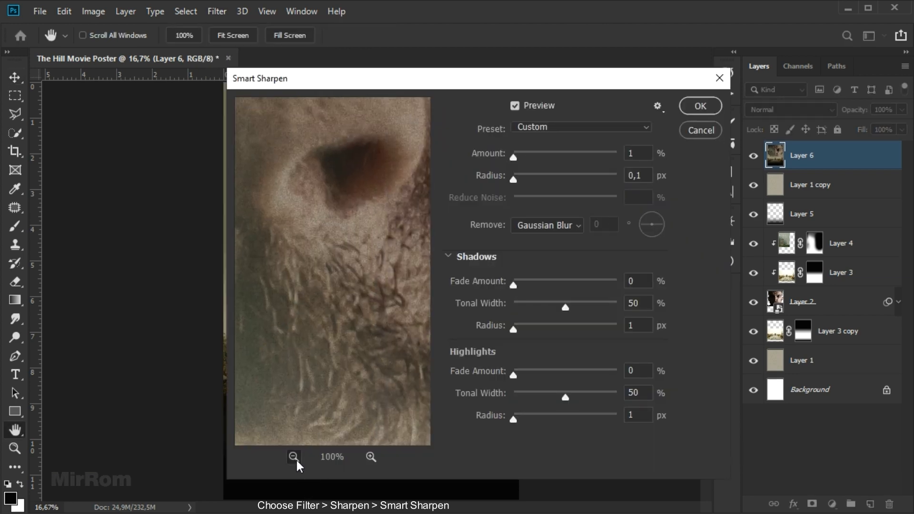
pyautogui.click(294, 456)
pyautogui.click(293, 456)
pyautogui.click(371, 456)
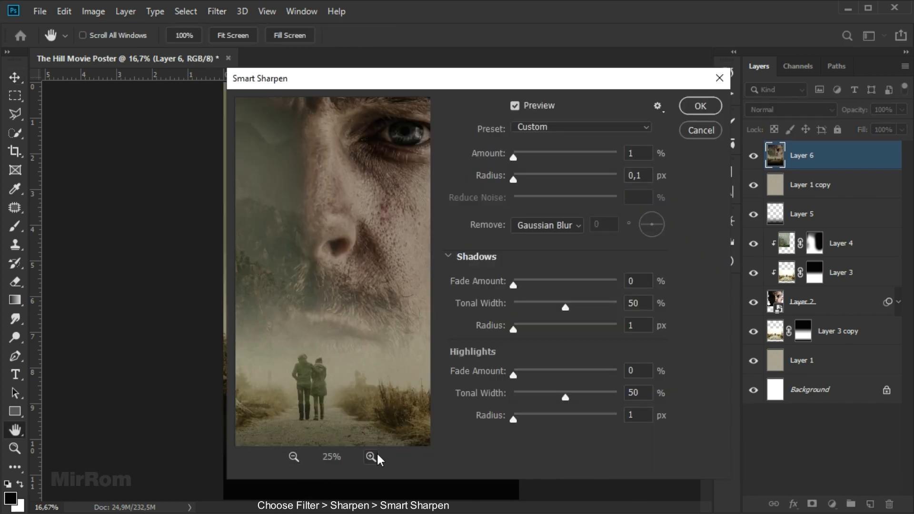
pyautogui.moveTo(336, 294); pyautogui.dragTo(391, 306)
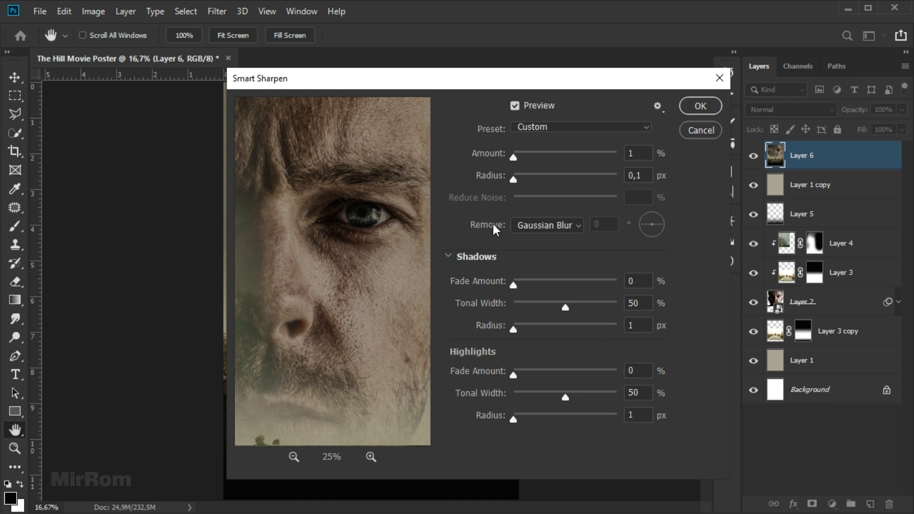
# Try Smart Sharpen with an amount of 318% and a radius of 1.8 px, and check the Use Legacy option
pyautogui.moveTo(557, 161); pyautogui.dragTo(580, 155)
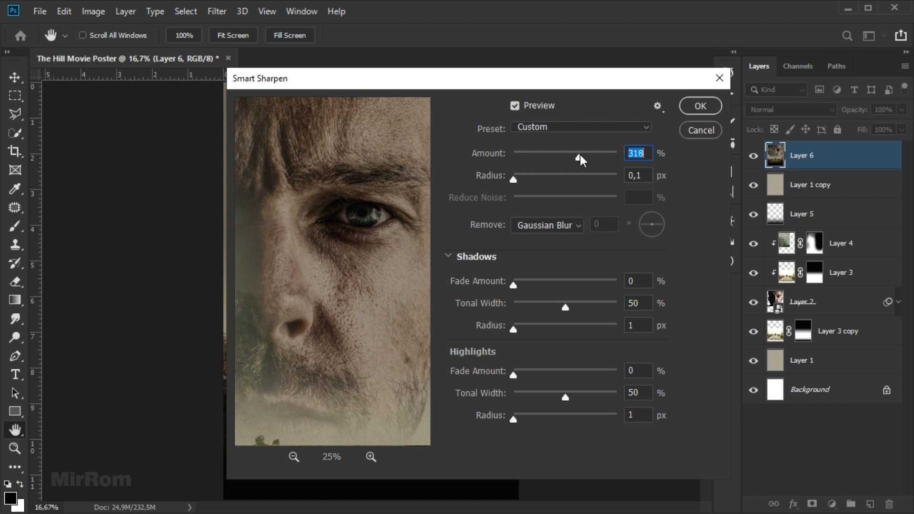
pyautogui.moveTo(528, 180); pyautogui.dragTo(537, 181)
pyautogui.click(656, 106)
pyautogui.click(616, 126)
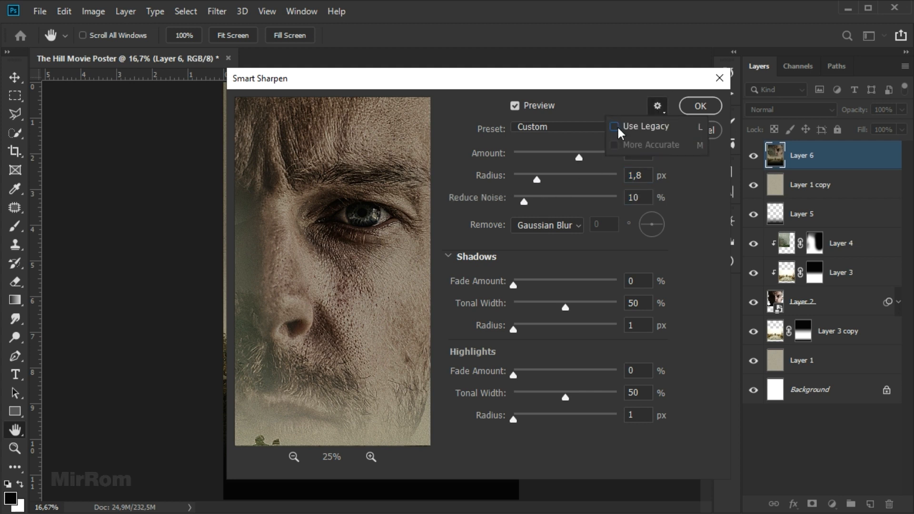
pyautogui.click(720, 223)
pyautogui.click(663, 109)
pyautogui.click(649, 125)
pyautogui.click(649, 125)
pyautogui.click(699, 191)
# Apply Smart Sharpen with an amount of 355%, a radius of 3.5 px and noise reduction of 12%
pyautogui.moveTo(578, 157); pyautogui.dragTo(587, 156)
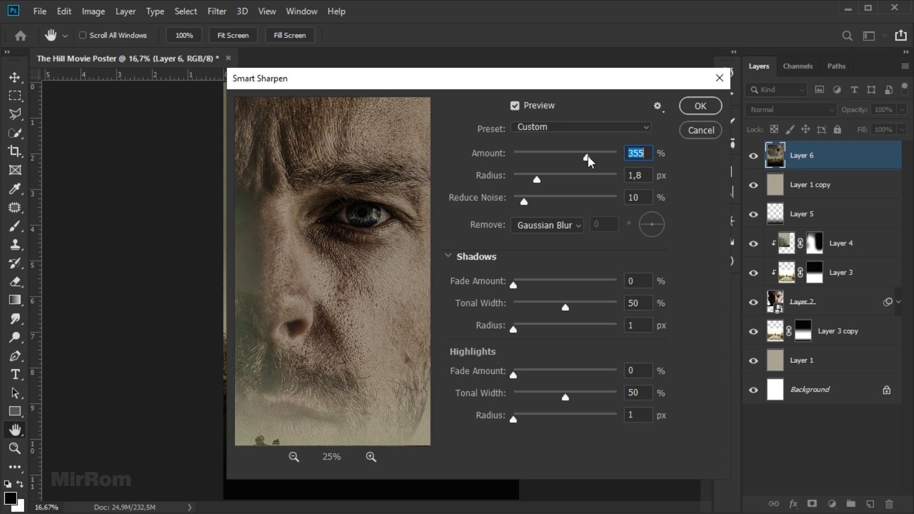
pyautogui.moveTo(540, 179); pyautogui.dragTo(550, 178)
pyautogui.moveTo(381, 206); pyautogui.dragTo(380, 183)
pyautogui.moveTo(526, 202); pyautogui.dragTo(528, 202)
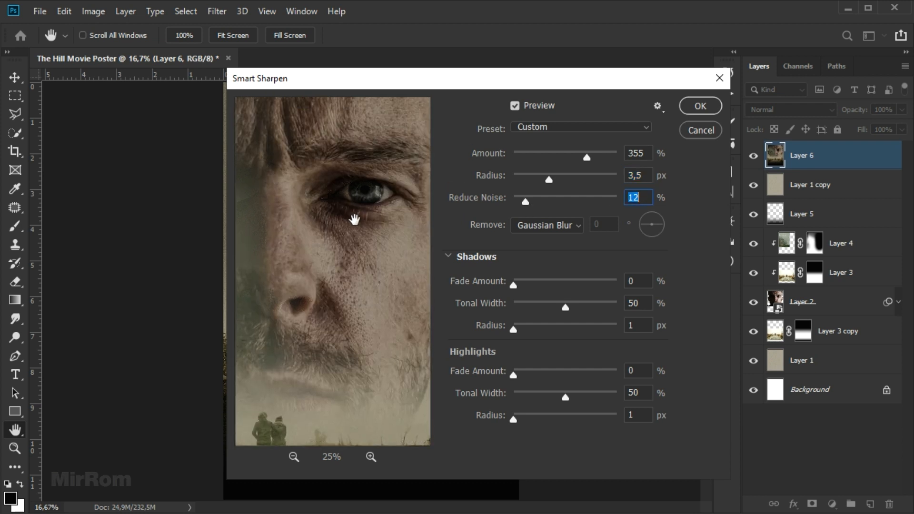
pyautogui.moveTo(333, 196); pyautogui.dragTo(330, 249)
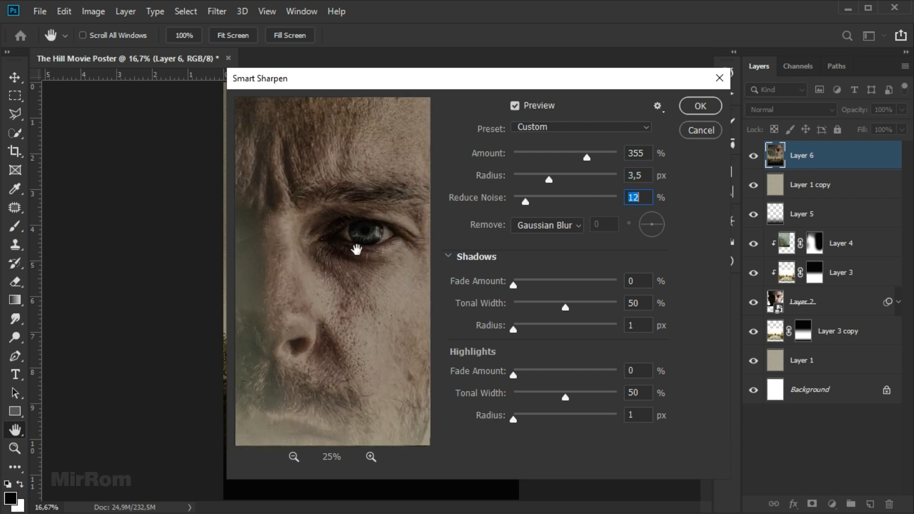
pyautogui.click(697, 106)
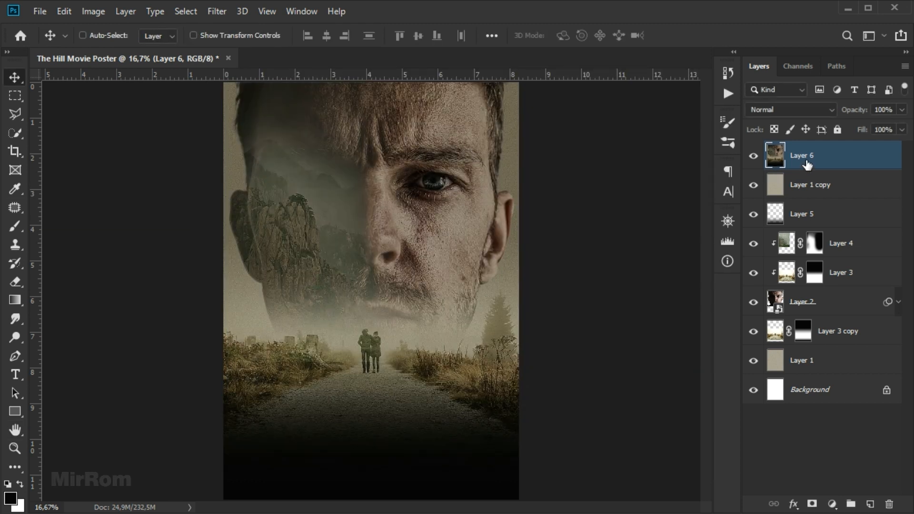
# Add a mask to the sharpened layer, invert it to black and ready a white Brush at 100% opacity
pyautogui.click(812, 504)
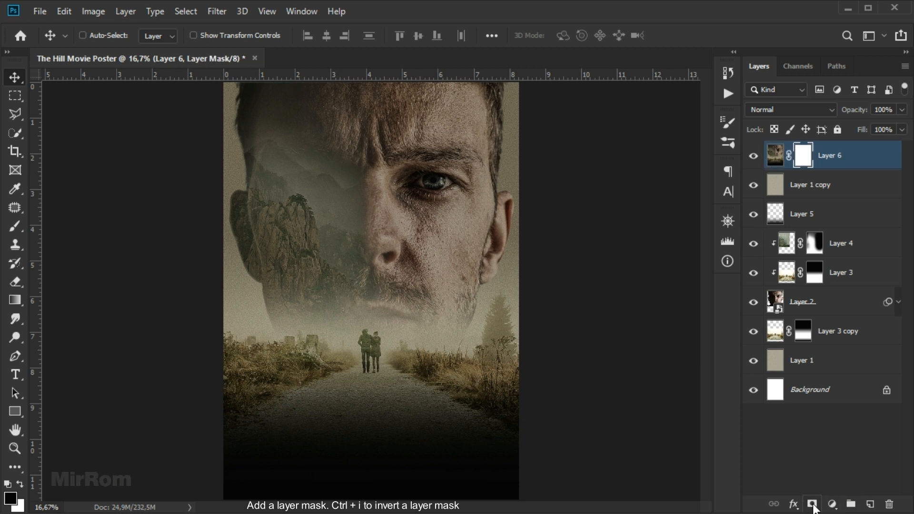
pyautogui.press('ctrl')
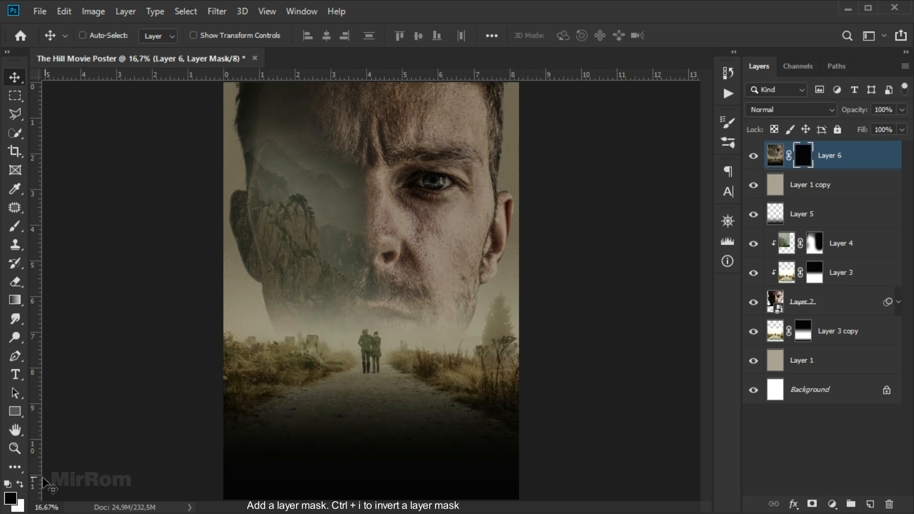
pyautogui.press('x')
pyautogui.click(19, 233)
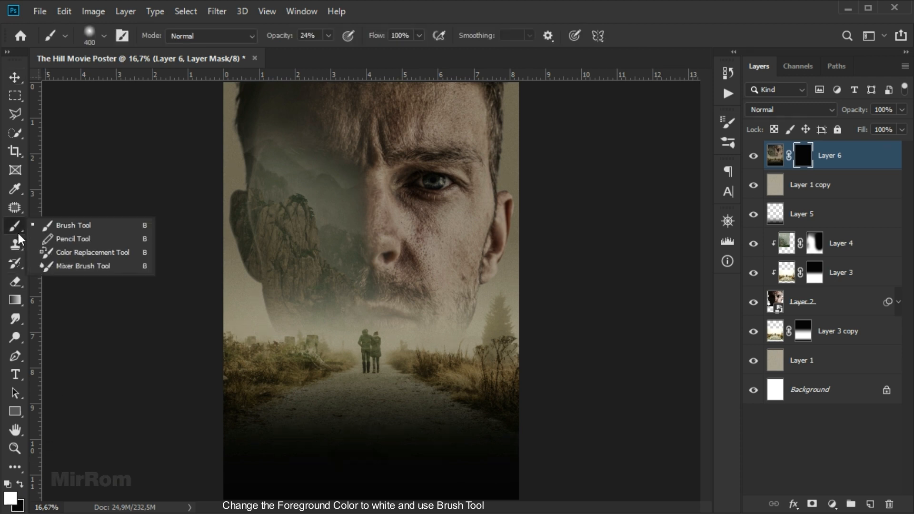
pyautogui.click(79, 224)
pyautogui.moveTo(328, 36); pyautogui.dragTo(402, 65)
# Reveal the sharpening on the lit side of the face by painting the mask white at 900 px, reducing the brush to 250 px near the ear
pyautogui.hotkey('ctrl', '+')
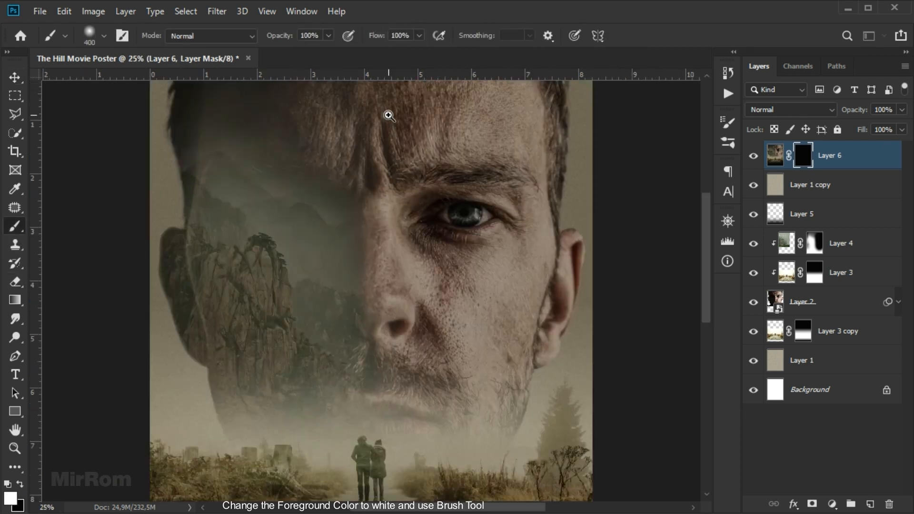
pyautogui.scroll(2, 453, 153)
pyautogui.press(']')
pyautogui.press(']')
pyautogui.press(']')
pyautogui.press(']')
pyautogui.press(']')
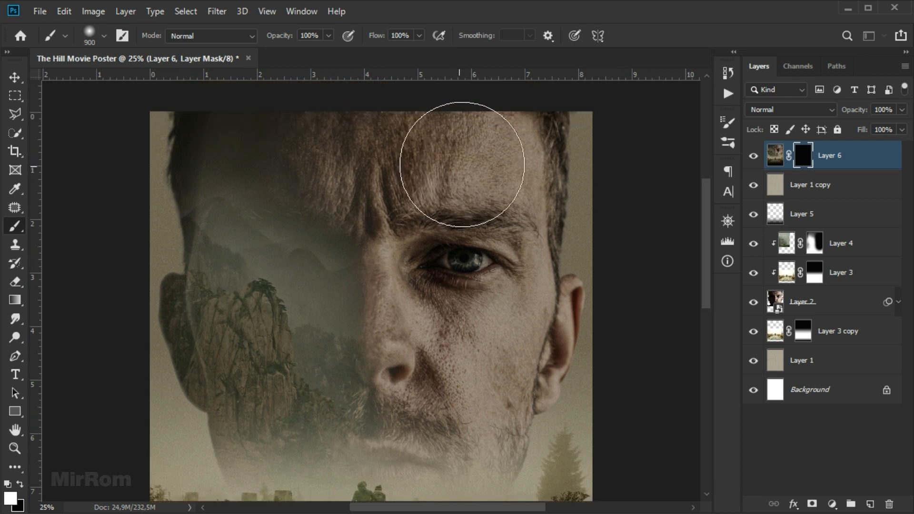
pyautogui.moveTo(468, 192)
pyautogui.mouseDown()
pyautogui.moveTo(405, 156)
pyautogui.moveTo(331, 143)
pyautogui.moveTo(347, 187)
pyautogui.moveTo(287, 178)
pyautogui.moveTo(249, 145)
pyautogui.moveTo(320, 230)
pyautogui.moveTo(375, 263)
pyautogui.moveTo(385, 300)
pyautogui.moveTo(419, 332)
pyautogui.moveTo(456, 273)
pyautogui.moveTo(490, 245)
pyautogui.moveTo(451, 355)
pyautogui.moveTo(488, 217)
pyautogui.moveTo(455, 354)
pyautogui.moveTo(432, 382)
pyautogui.moveTo(398, 300)
pyautogui.moveTo(397, 223)
pyautogui.moveTo(414, 176)
pyautogui.moveTo(419, 359)
pyautogui.moveTo(441, 357)
pyautogui.moveTo(481, 264)
pyautogui.moveTo(467, 230)
pyautogui.moveTo(492, 243)
pyautogui.mouseUp()
pyautogui.scroll(-2, 452, 324)
pyautogui.press('[')
pyautogui.press('[')
pyautogui.press('[')
pyautogui.press('[')
pyautogui.press('[')
pyautogui.press('[')
pyautogui.press('[')
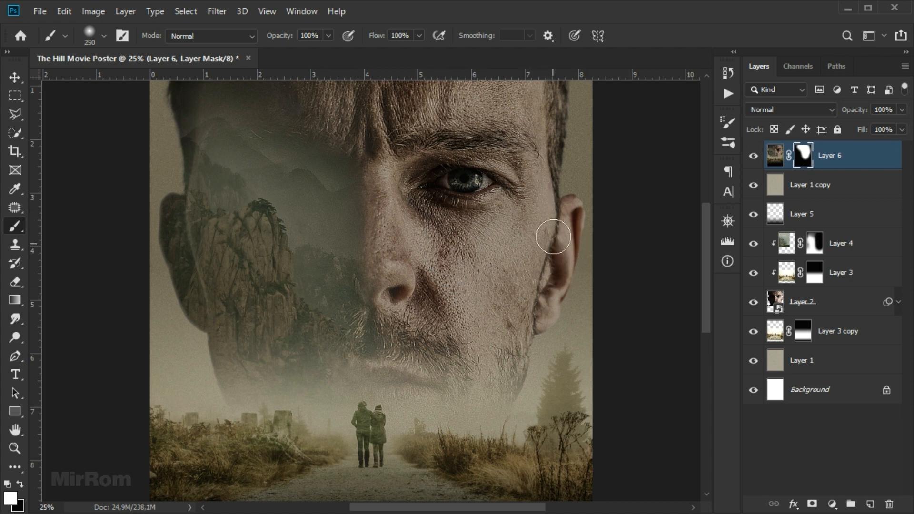
# Paint the mask white over the mountain rocks in the shadowed half of the face, reducing the brush to 400 px near the moustache
pyautogui.scroll(3, 376, 249)
pyautogui.press(']')
pyautogui.press(']')
pyautogui.press(']')
pyautogui.press(']')
pyautogui.moveTo(225, 261)
pyautogui.mouseDown()
pyautogui.moveTo(235, 316)
pyautogui.moveTo(276, 395)
pyautogui.mouseUp()
pyautogui.scroll(-4, 510, 461)
pyautogui.press('[')
pyautogui.press('[')
pyautogui.press('[')
pyautogui.press('[')
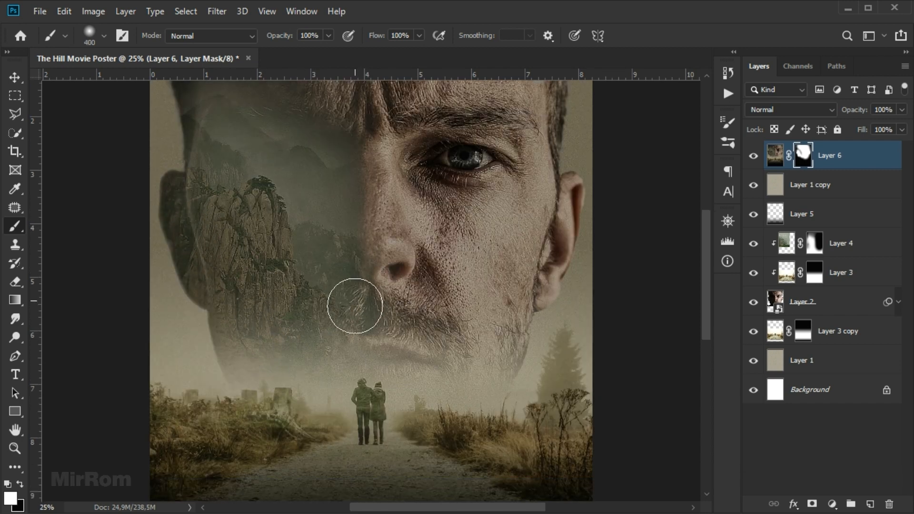
# Review the masked sharpening across the whole poster, from the forehead down to the road
pyautogui.scroll(3, 364, 138)
pyautogui.press(']')
pyautogui.press(']')
pyautogui.press(']')
pyautogui.press(']')
pyautogui.scroll(5, 268, 167)
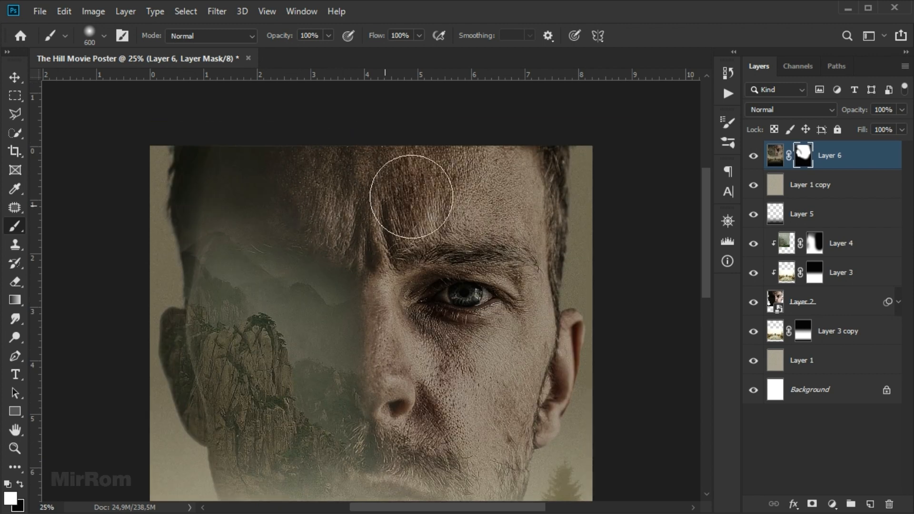
pyautogui.scroll(-6, 637, 249)
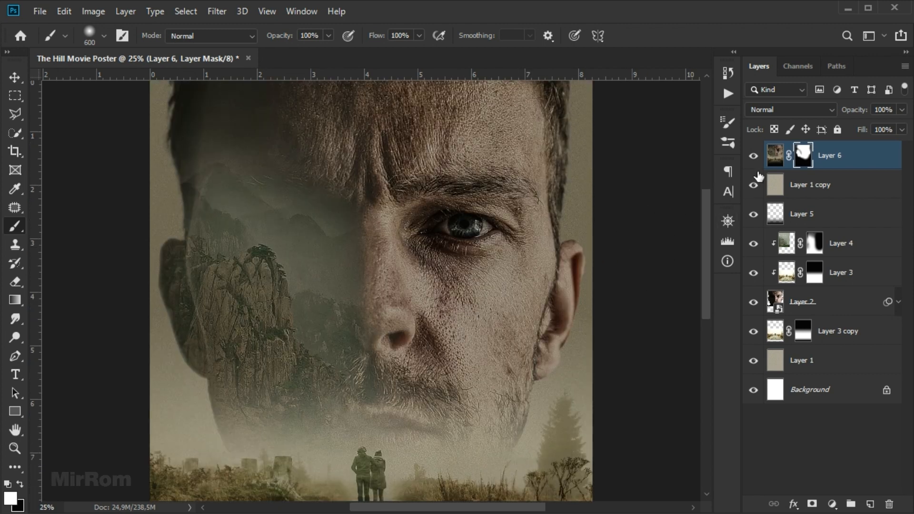
pyautogui.scroll(-6, 606, 233)
pyautogui.scroll(2, 605, 232)
pyautogui.hotkey('ctrl', '-')
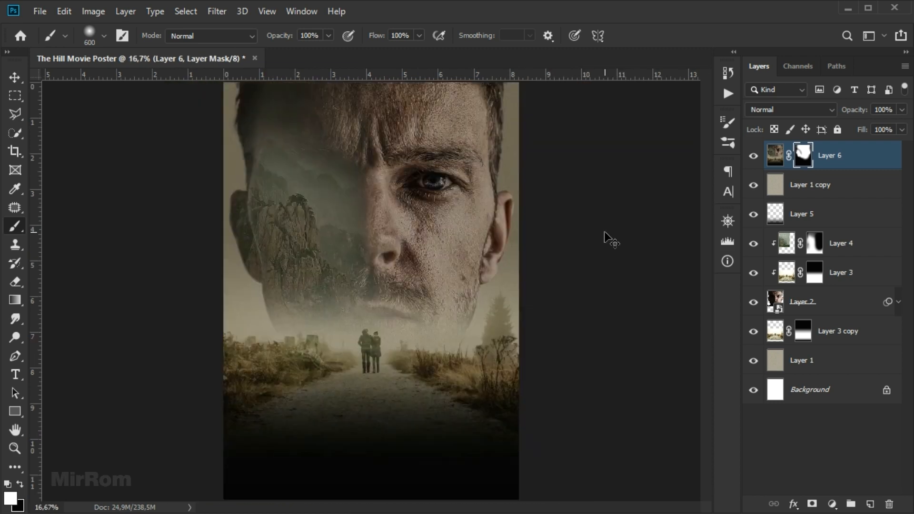
pyautogui.press('v')
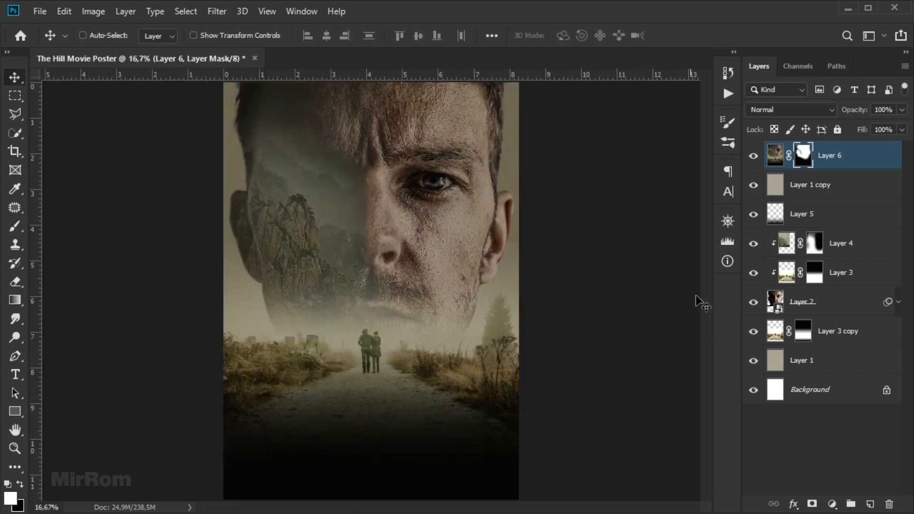
# Create a new top layer and stamp one soft white spot with a 1400 px brush, undoing the black trial dab
pyautogui.click(869, 504)
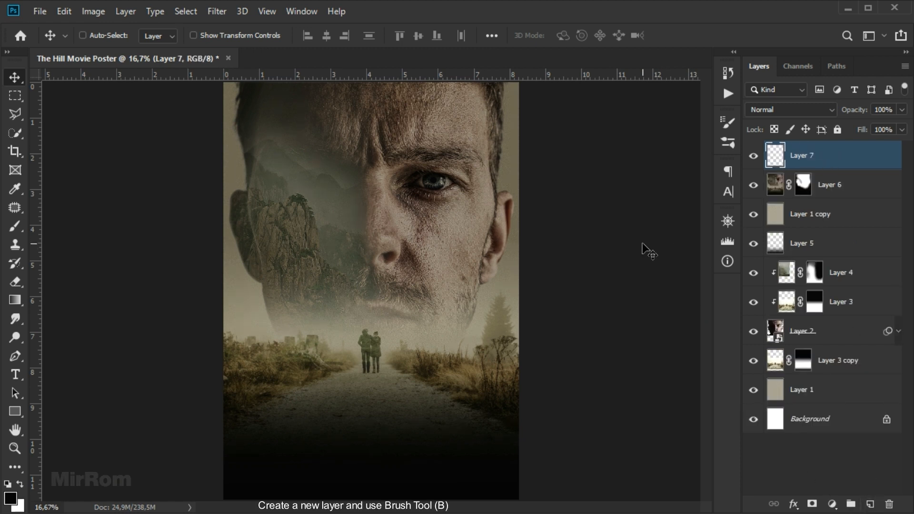
pyautogui.press('b')
pyautogui.press(']')
pyautogui.press(']')
pyautogui.press(']')
pyautogui.press(']')
pyautogui.press(']')
pyautogui.press(']')
pyautogui.press(']')
pyautogui.click(386, 255)
pyautogui.hotkey('ctrl', 'z')
pyautogui.click(20, 484)
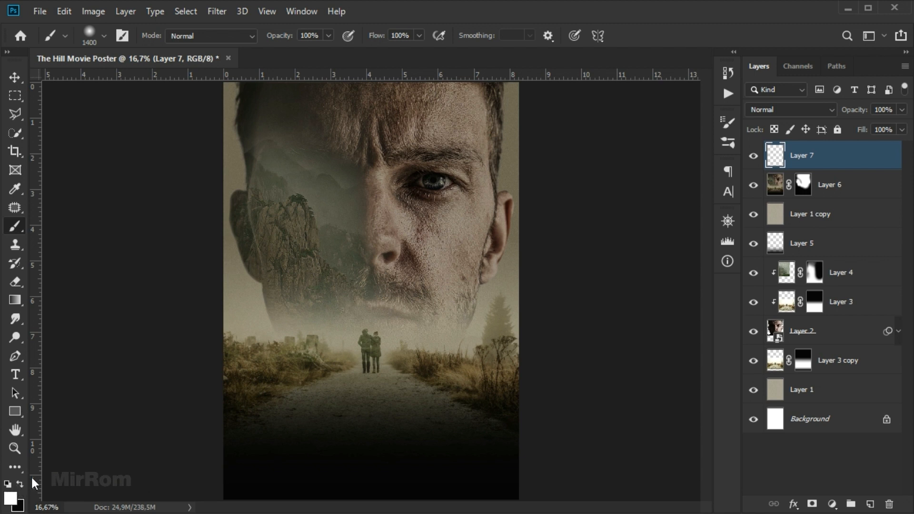
pyautogui.click(369, 276)
# Move the white spot to the horizon beneath the mountain side of the face and enlarge it to about 120%
pyautogui.press('v')
pyautogui.moveTo(397, 279); pyautogui.dragTo(274, 314)
pyautogui.hotkey('ctrl', 't')
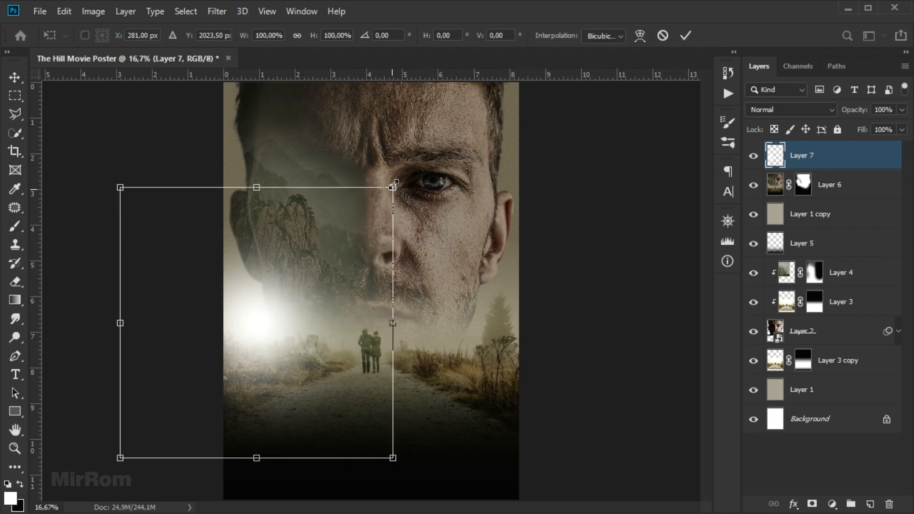
pyautogui.moveTo(393, 186); pyautogui.dragTo(432, 149)
pyautogui.moveTo(321, 272); pyautogui.dragTo(310, 279)
pyautogui.moveTo(113, 160); pyautogui.dragTo(105, 154)
pyautogui.moveTo(425, 470); pyautogui.dragTo(432, 477)
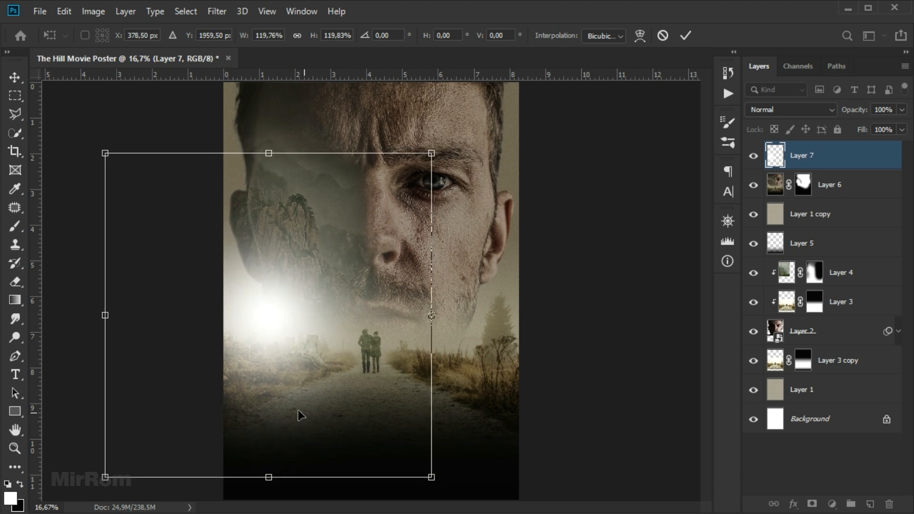
pyautogui.click(684, 35)
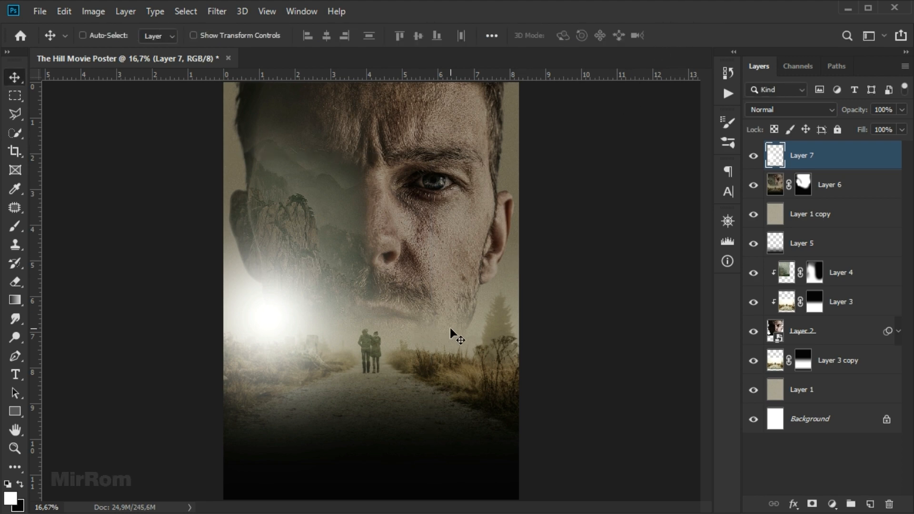
# Set the white spot's layer to Color Dodge and add a Solid Color fill layer above it
pyautogui.click(776, 110)
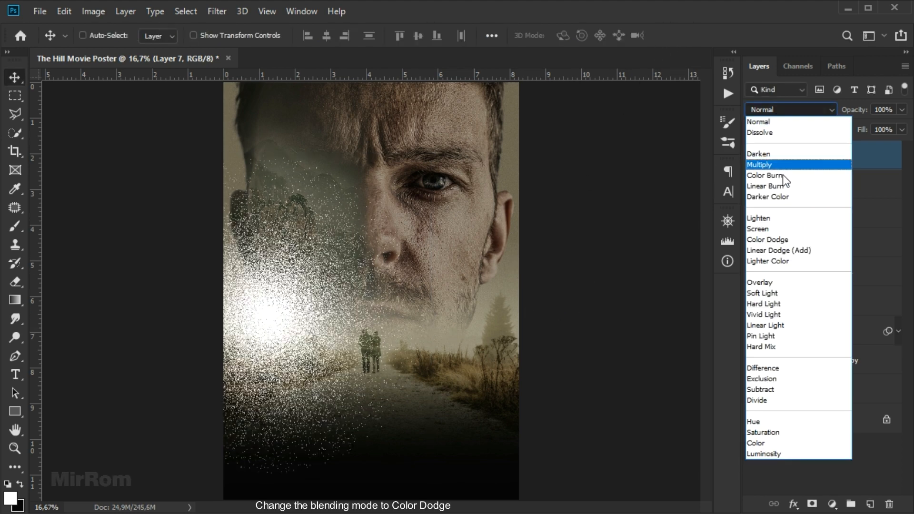
pyautogui.click(791, 238)
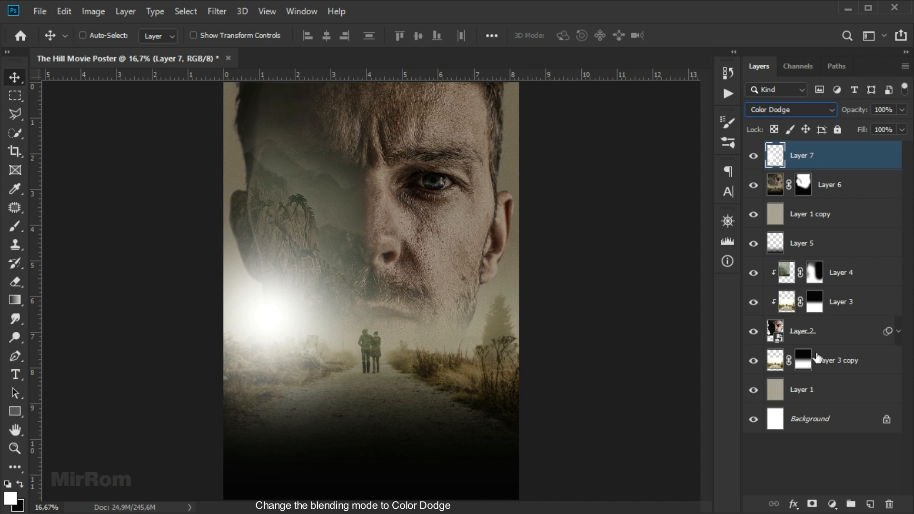
pyautogui.click(832, 504)
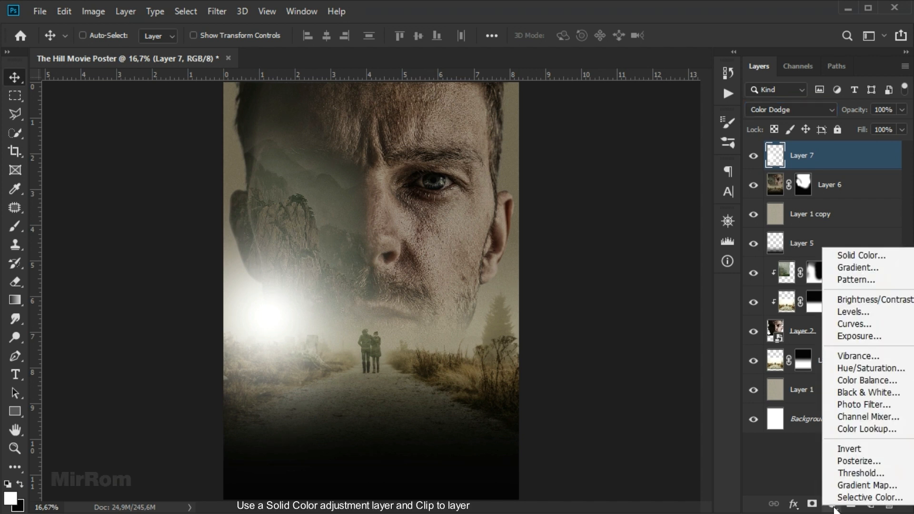
pyautogui.click(906, 259)
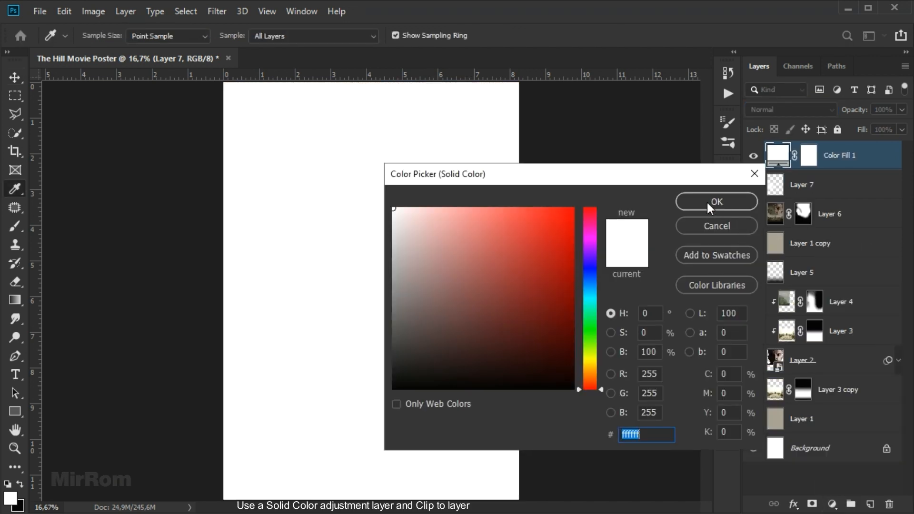
# Color the fill layer ed7844 and clip it to the white spot's layer, checking the glow with and without it
pyautogui.doubleClick(646, 437)
pyautogui.write('ed7')
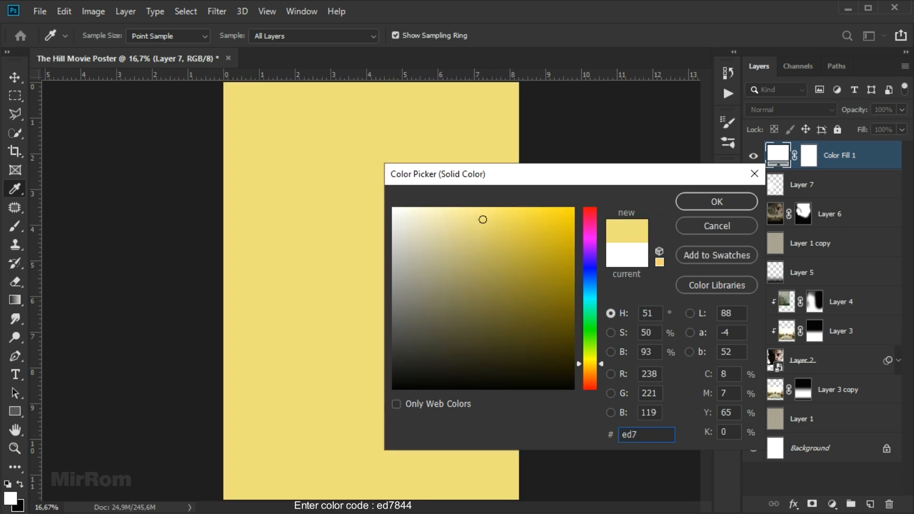
pyautogui.write('844')
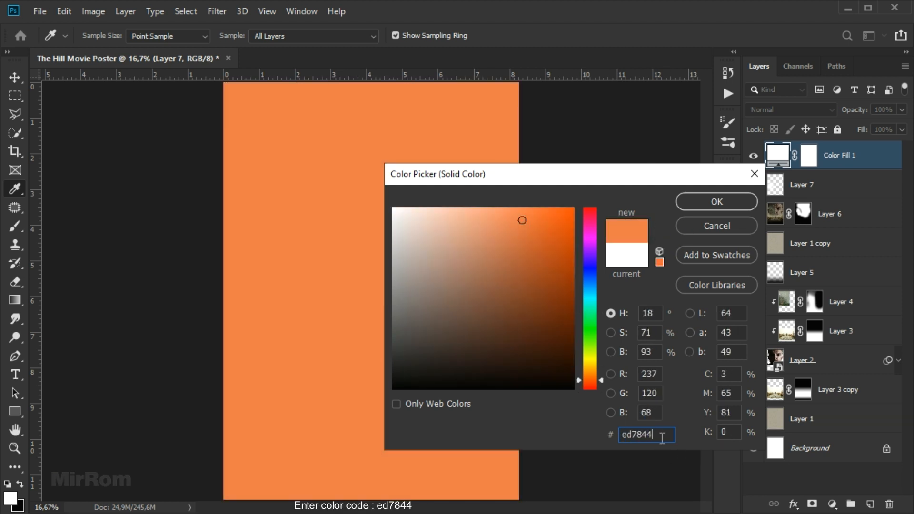
pyautogui.click(715, 201)
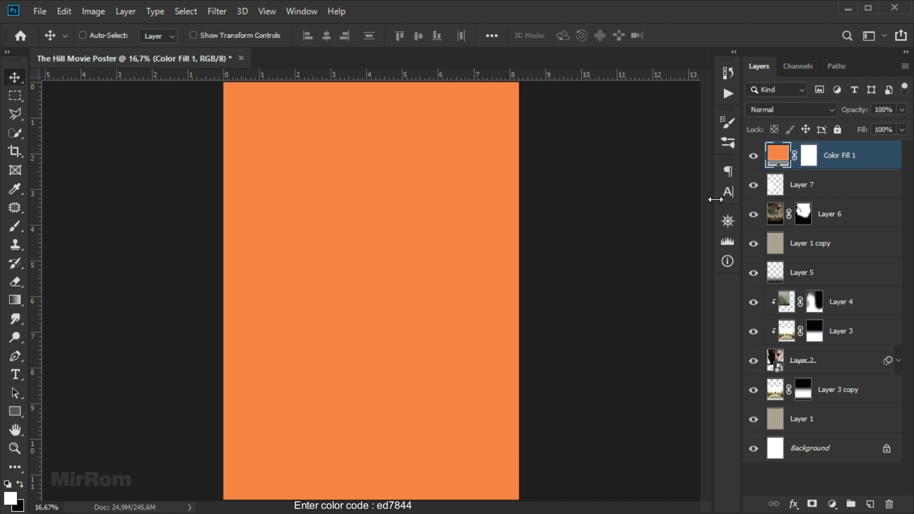
pyautogui.press('alt')
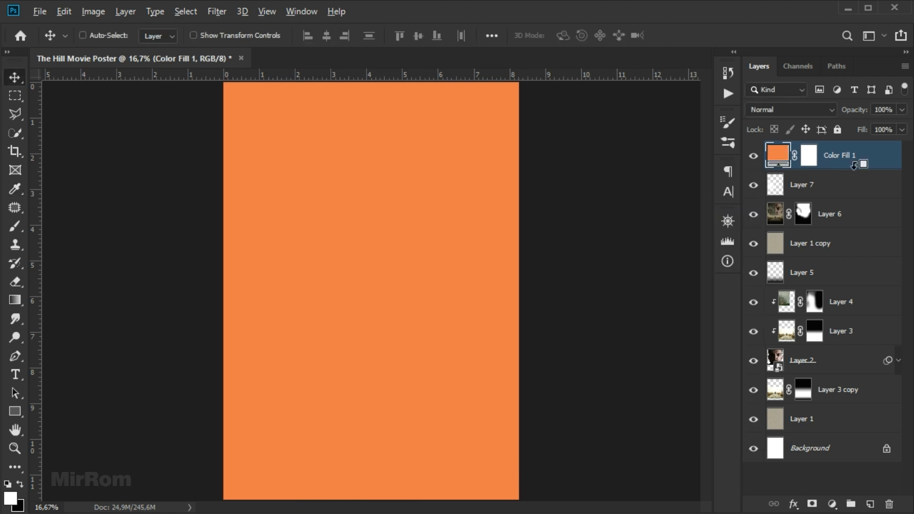
pyautogui.keyDown('alt'); pyautogui.click(853, 165); pyautogui.keyUp('alt')
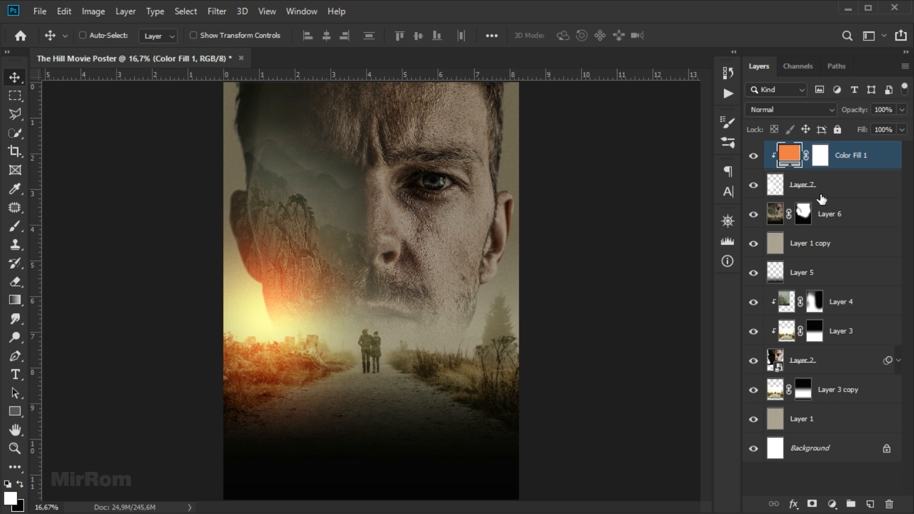
pyautogui.click(754, 156)
pyautogui.click(753, 157)
# Scale the glowing spot on Layer 7 down to about 90%, keeping it at the horizon beneath the mountain side
pyautogui.click(813, 190)
pyautogui.hotkey('ctrl', 't')
pyautogui.moveTo(435, 154); pyautogui.dragTo(420, 164)
pyautogui.moveTo(420, 474); pyautogui.dragTo(401, 452)
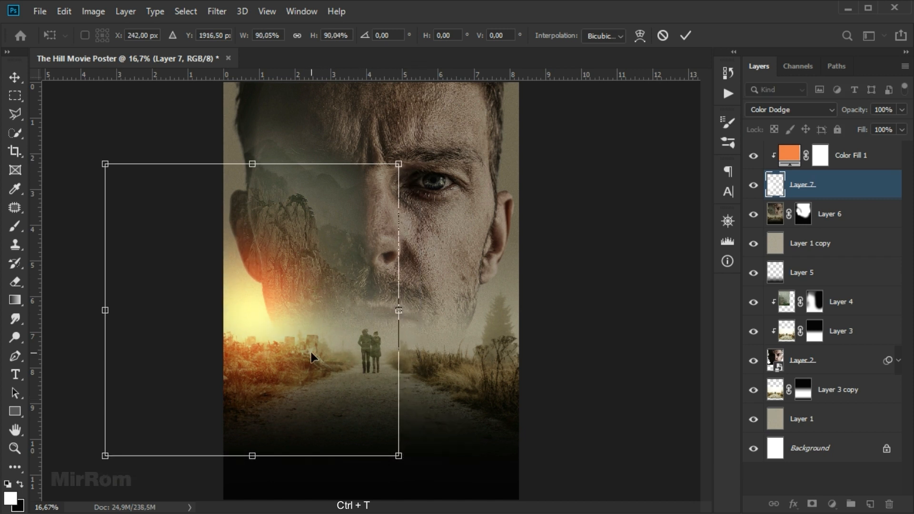
pyautogui.click(685, 35)
# Group the orange fill with the glowing spot's layer and name the group Lights
pyautogui.keyDown('shift'); pyautogui.click(850, 170); pyautogui.keyUp('shift')
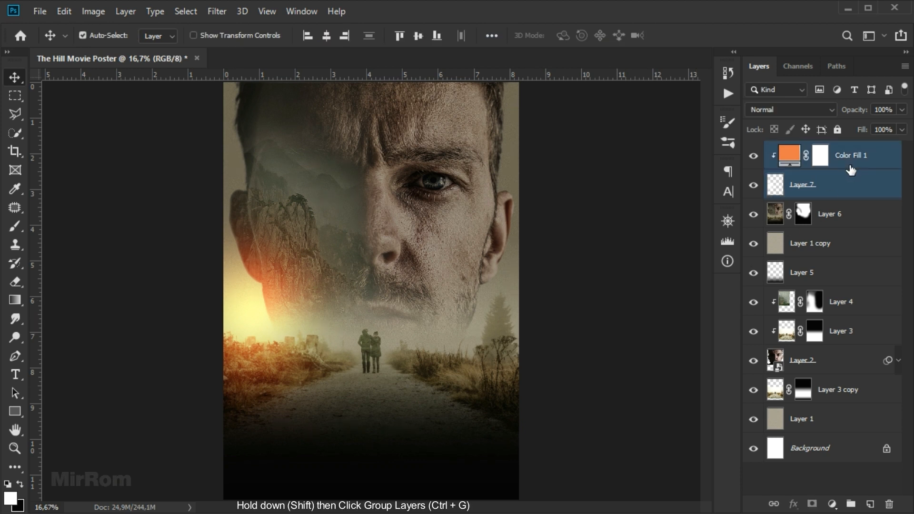
pyautogui.hotkey('ctrl', 'g')
pyautogui.doubleClick(804, 149)
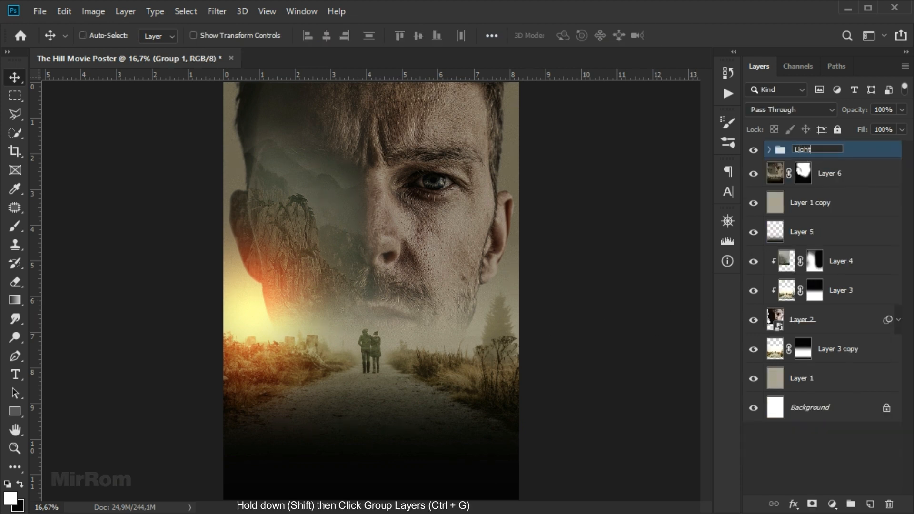
pyautogui.press('Return')
# Duplicate the Lights group and move the copy straight across to the horizon beside the pine tree
pyautogui.press('ctrl')
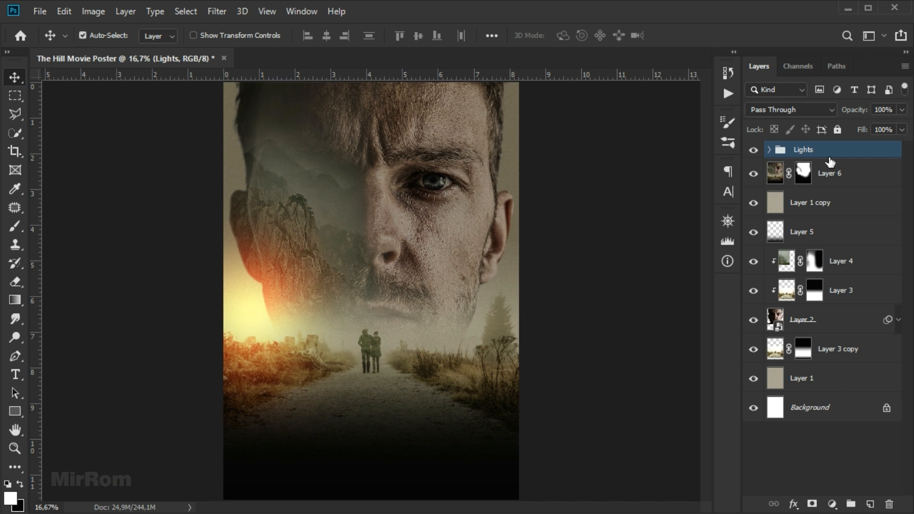
pyautogui.hotkey('ctrl', 'j')
pyautogui.moveTo(367, 327); pyautogui.dragTo(501, 327)
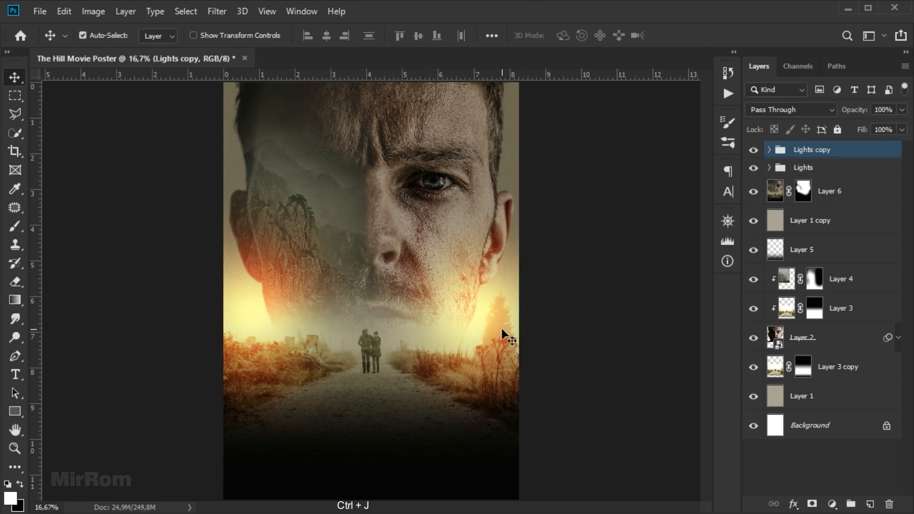
# Enlarge the duplicated light beside the pine tree to about 108%
pyautogui.hotkey('ctrl', 't')
pyautogui.moveTo(319, 462); pyautogui.dragTo(299, 475)
pyautogui.moveTo(309, 161); pyautogui.dragTo(302, 155)
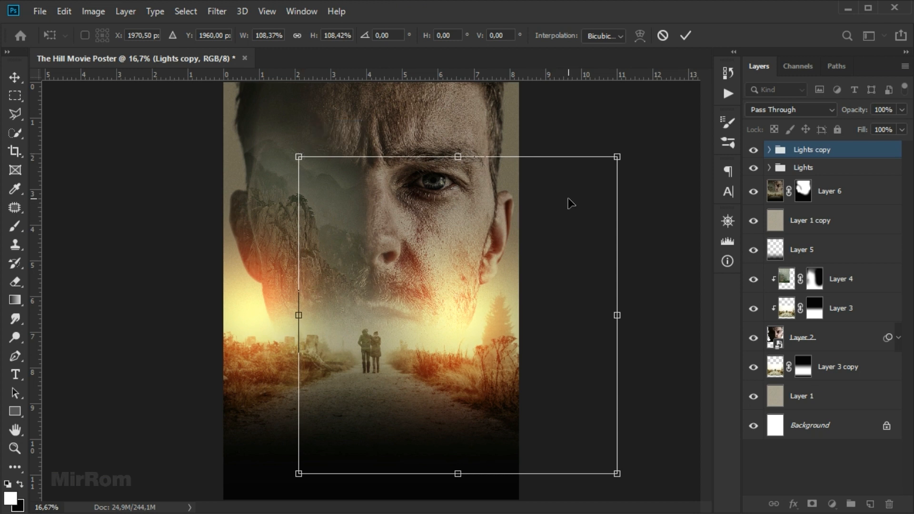
pyautogui.click(690, 35)
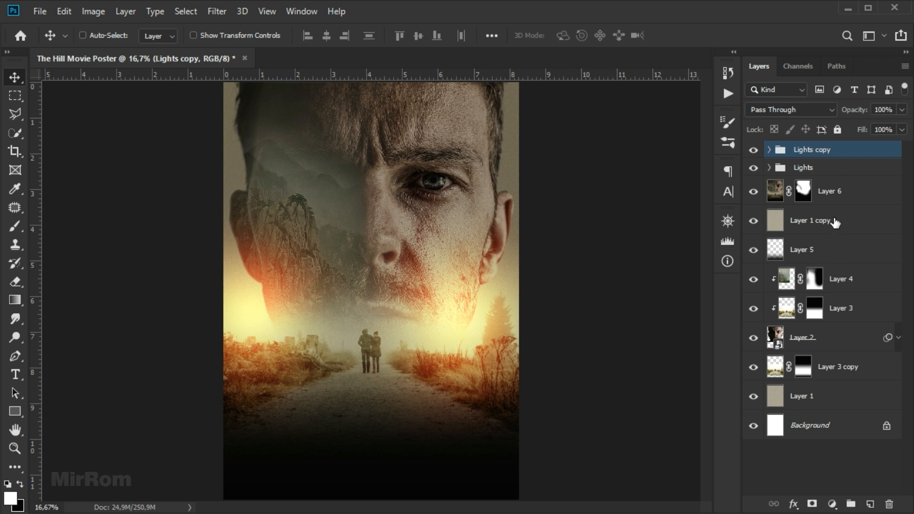
# Add a Color Lookup adjustment layer above the light groups using the filmstock_50.3dl LUT, and open its opacity for editing
pyautogui.click(831, 505)
pyautogui.click(877, 425)
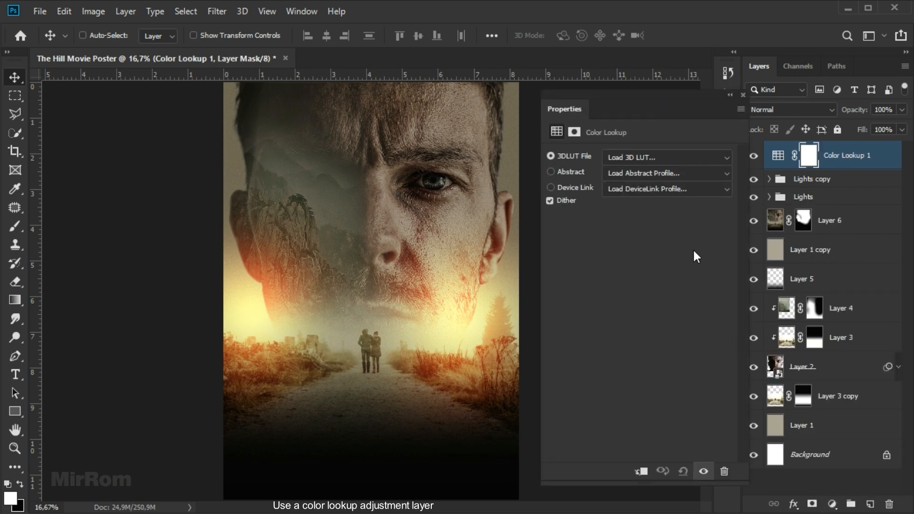
pyautogui.click(667, 157)
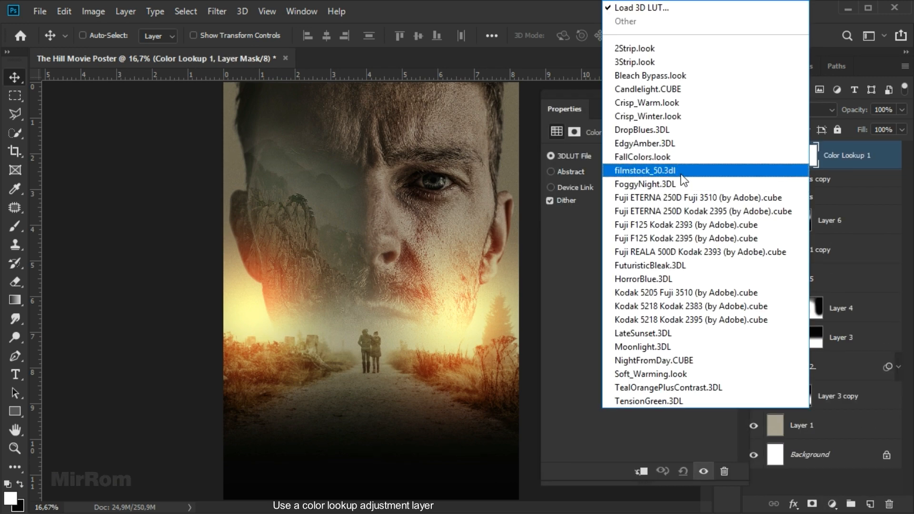
pyautogui.click(680, 173)
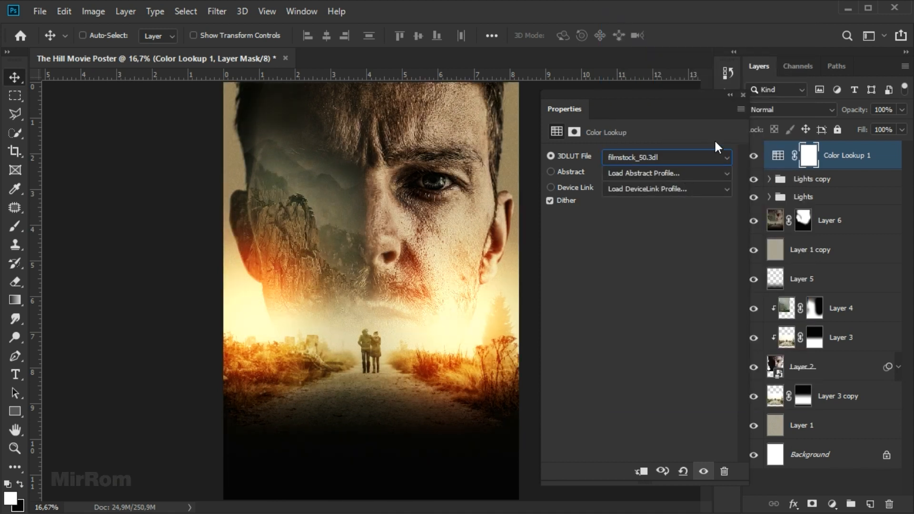
pyautogui.click(743, 95)
pyautogui.click(902, 111)
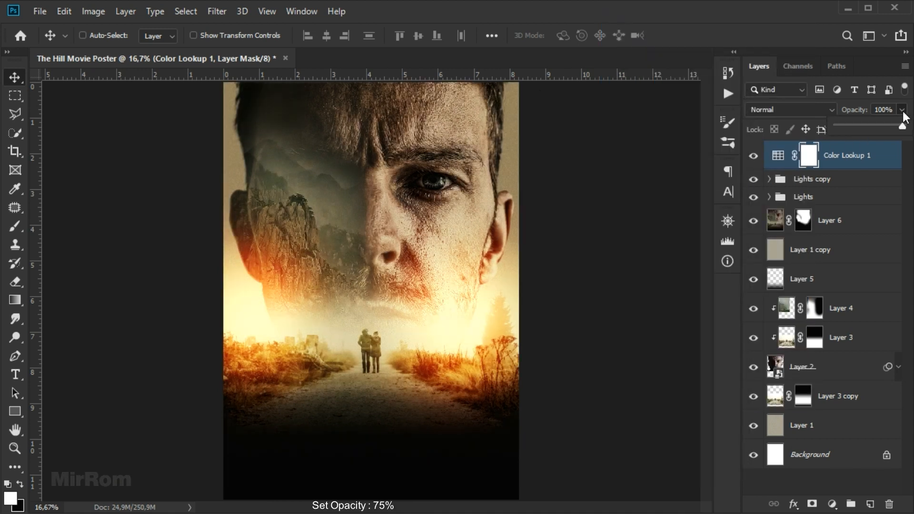